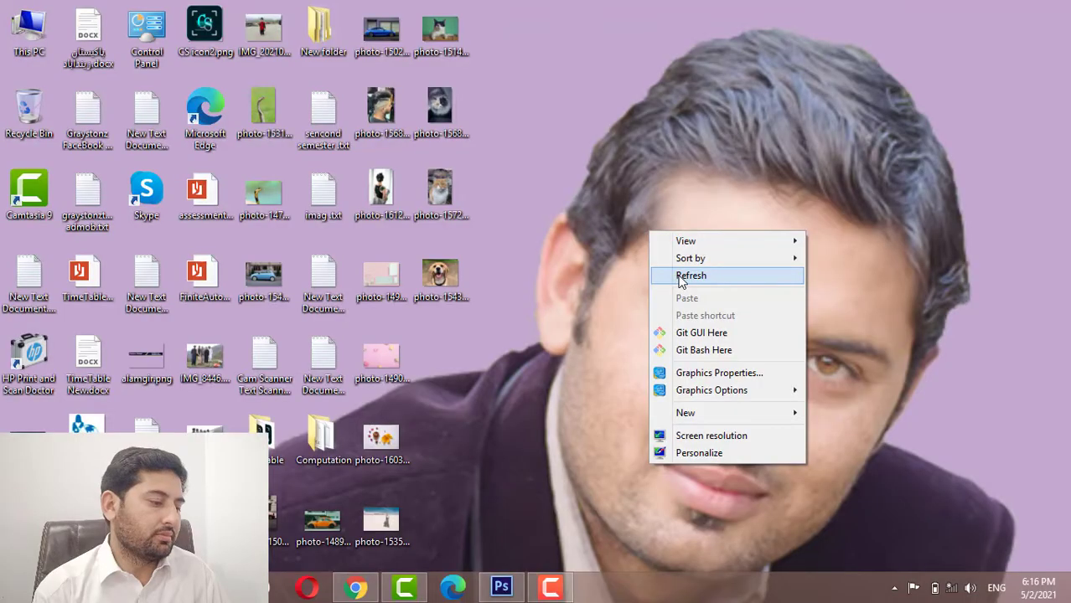
Restore the empty Photoshop window from the taskbar and close the floating Clone Source panel.
left_click(679, 278)
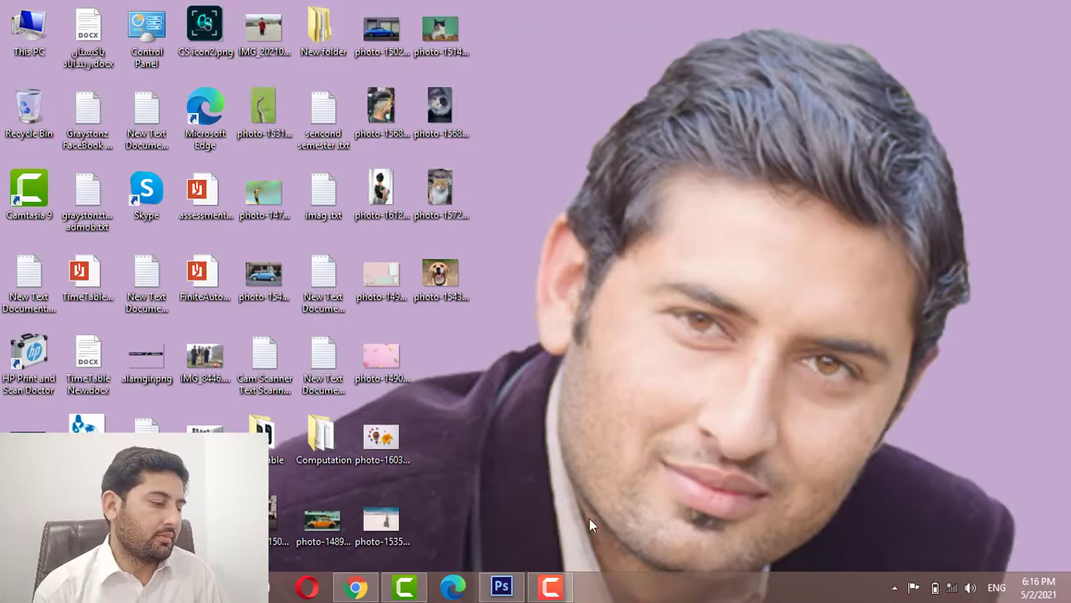
left_click(501, 588)
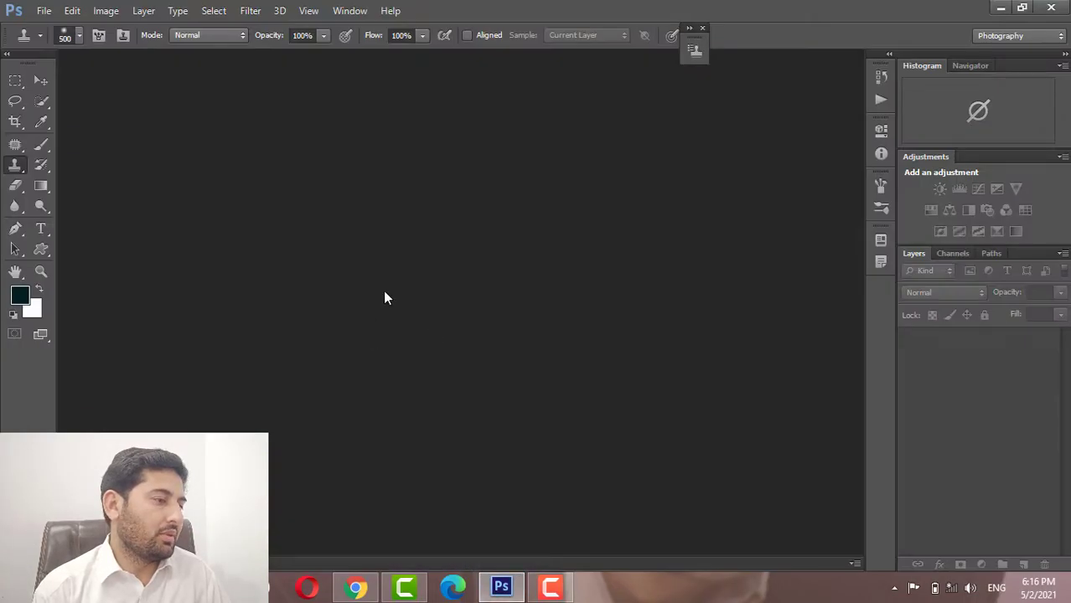
left_click(701, 29)
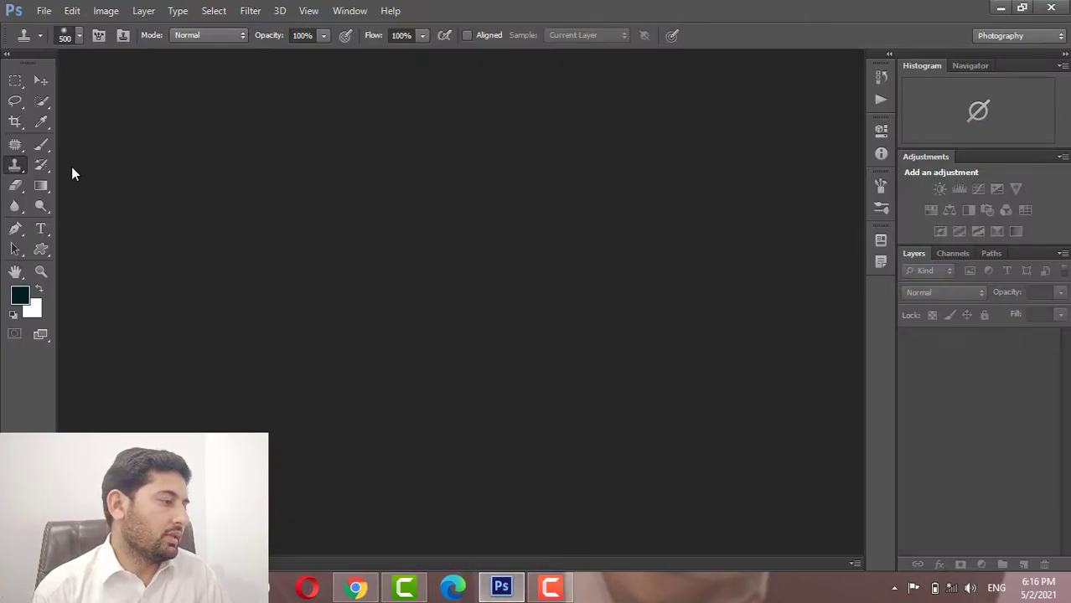
right_click(11, 169)
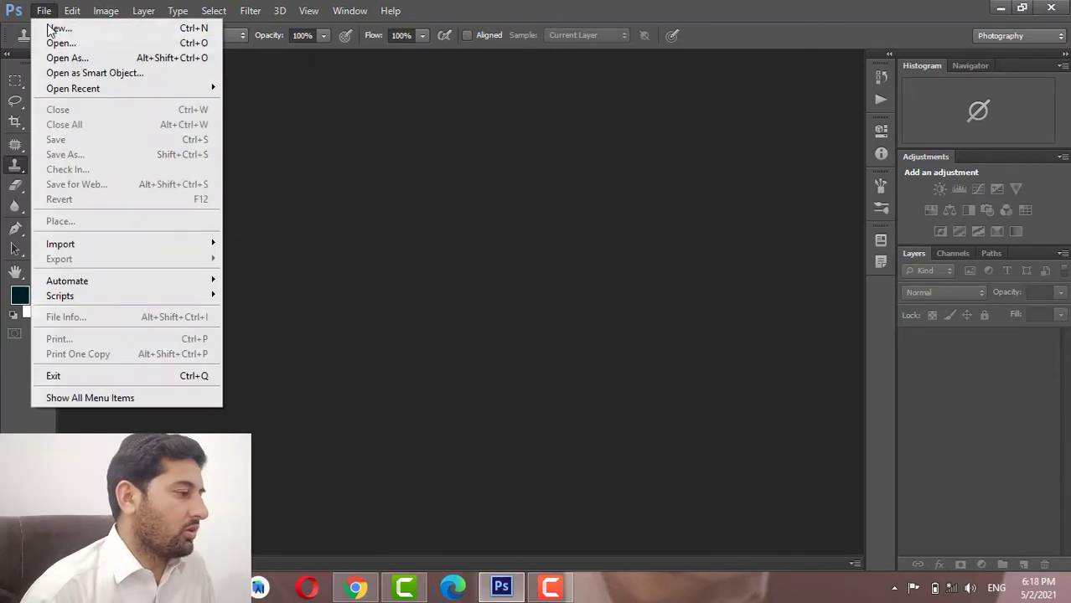
Browse This PC > New Volume (E:) > purue and open IMG_20200804_182438_969.jpg.
left_click(44, 11)
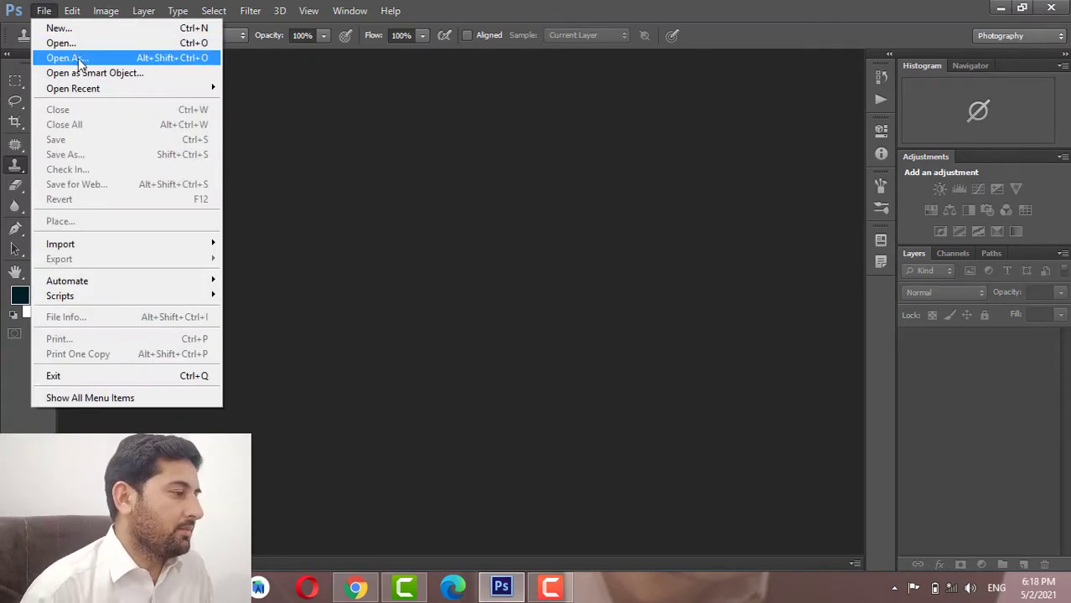
left_click(62, 43)
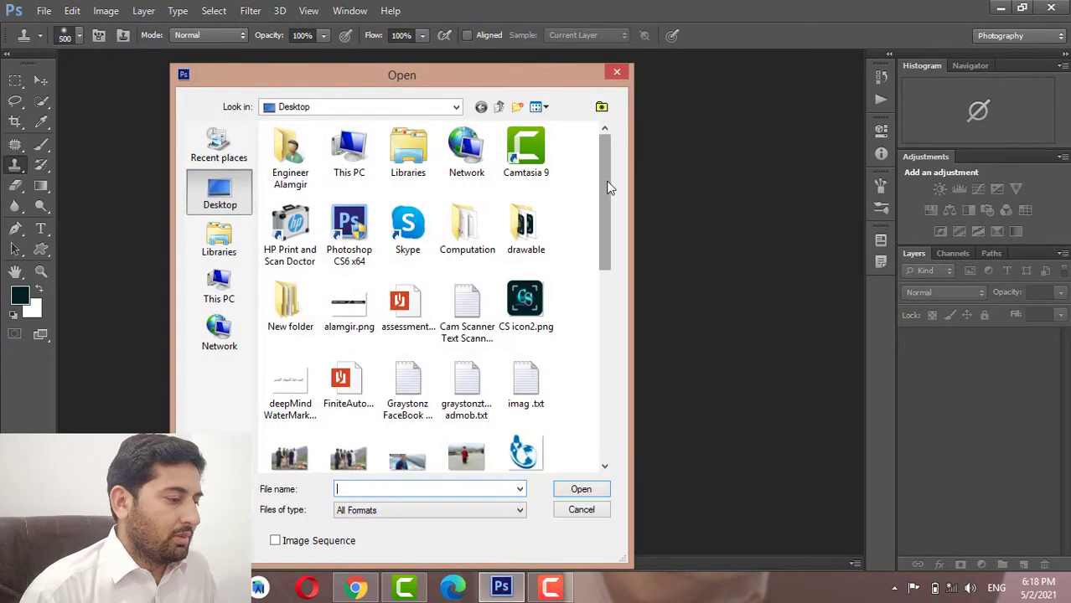
left_click_drag(605, 197, 600, 354)
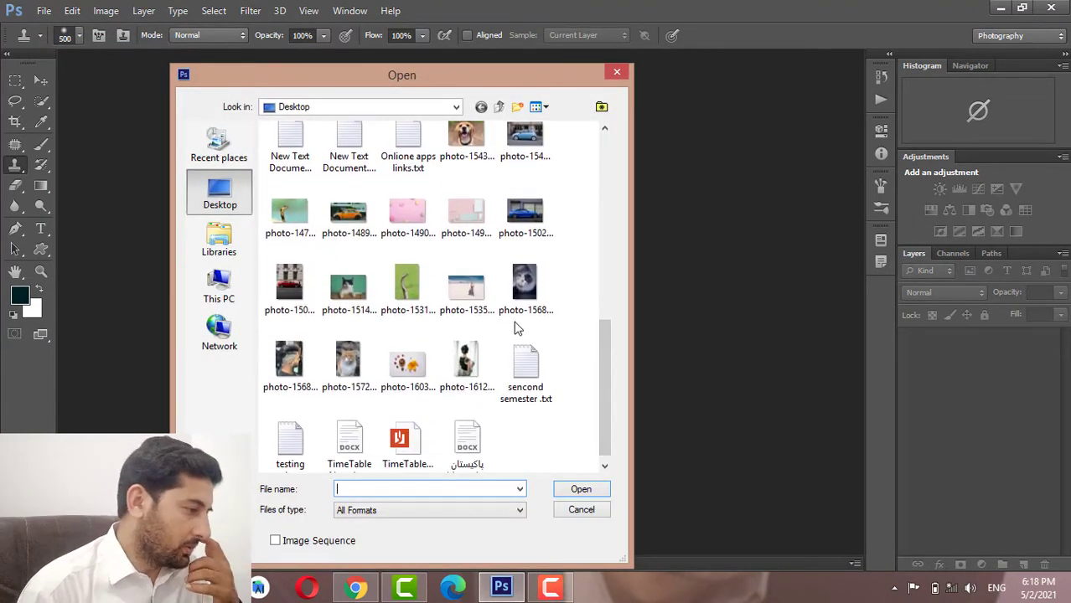
left_click(218, 285)
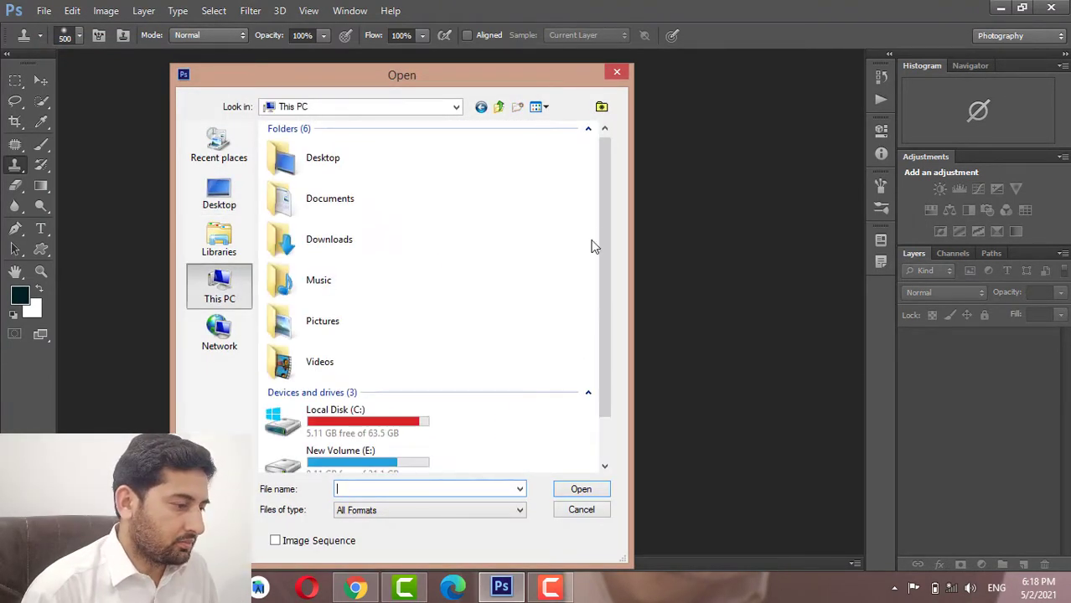
left_click_drag(606, 243, 608, 300)
double_click(398, 418)
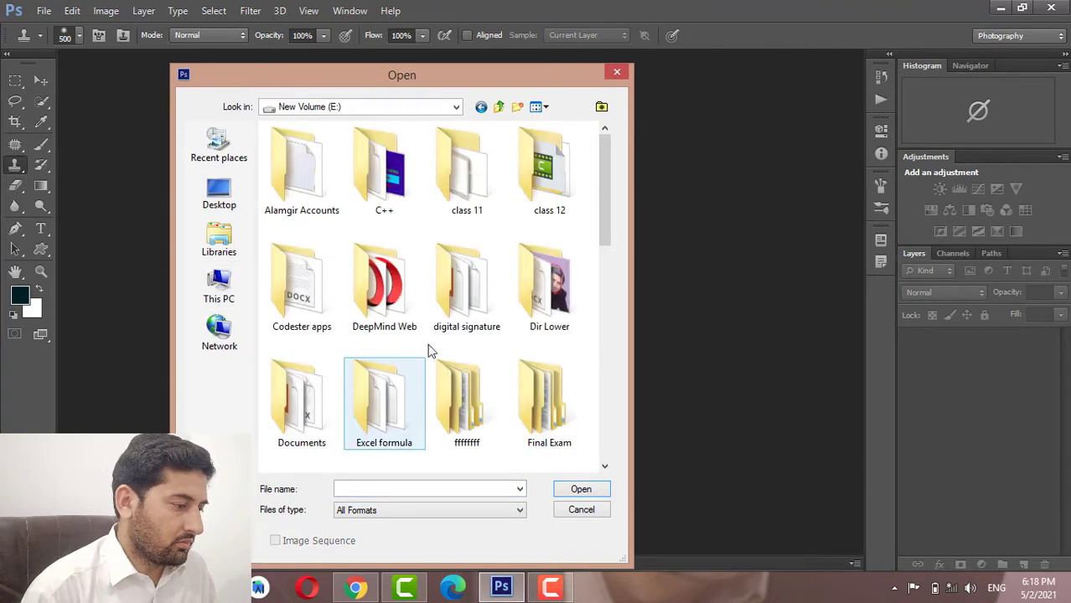
left_click_drag(610, 197, 608, 308)
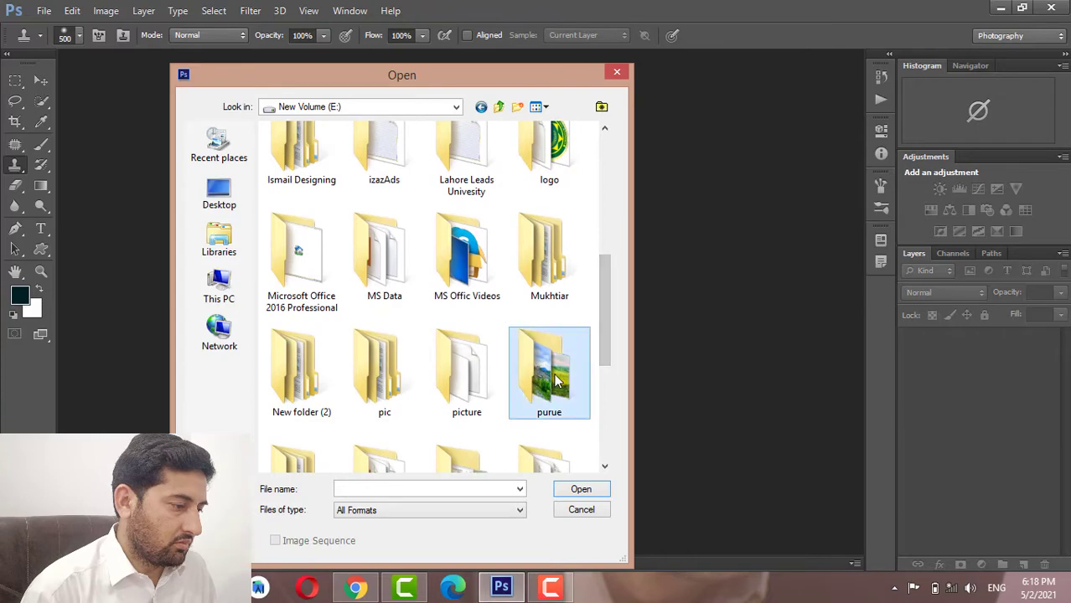
double_click(549, 403)
double_click(460, 287)
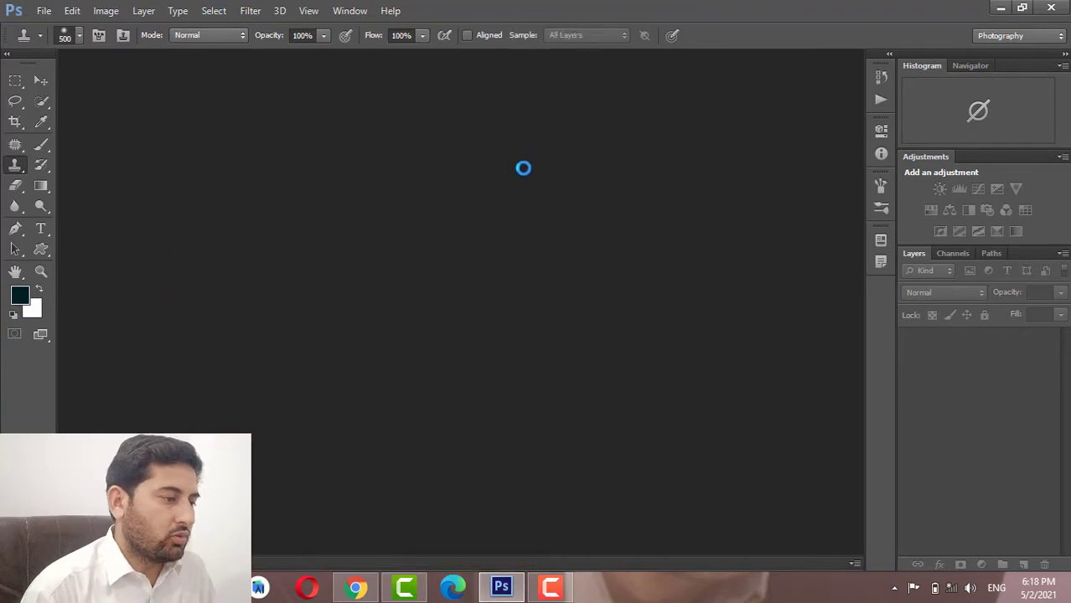
Zoom the photo to 25% and check the screen brightness in the taskbar power settings.
key("ctrl+plus")
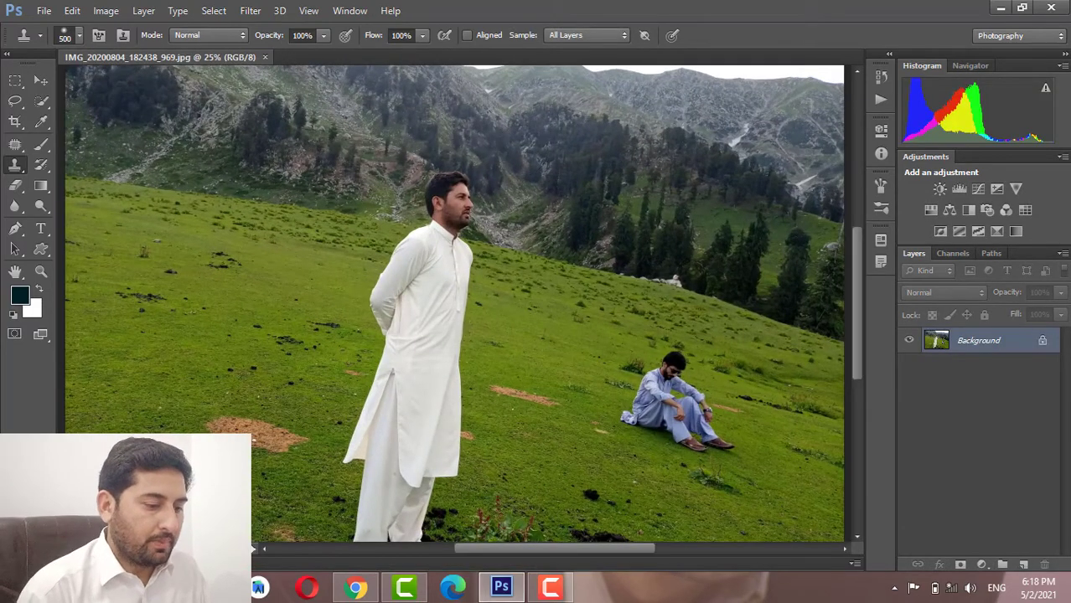
left_click(932, 589)
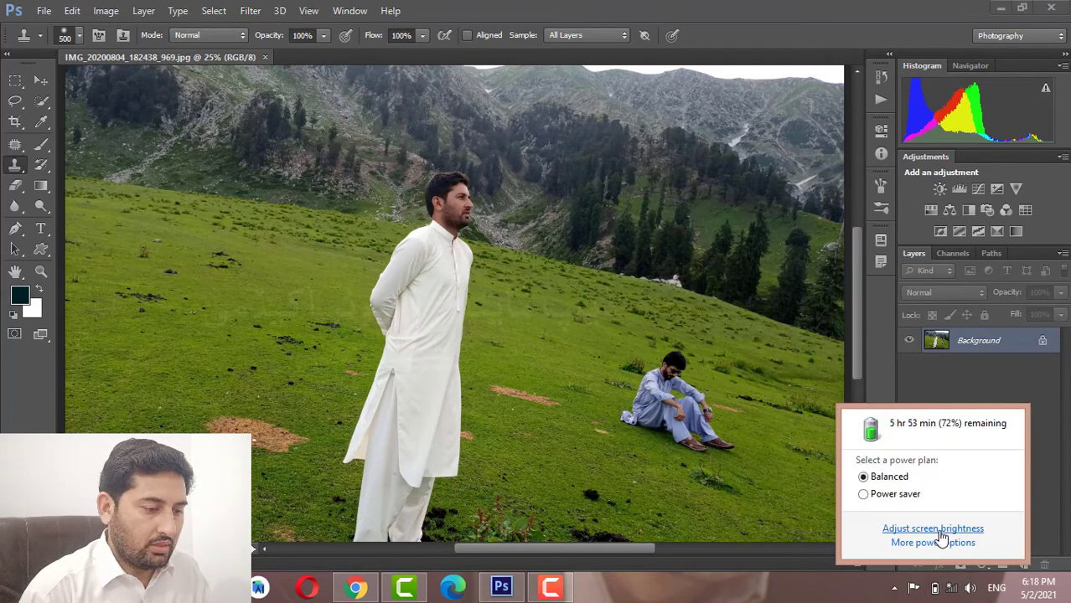
left_click(939, 531)
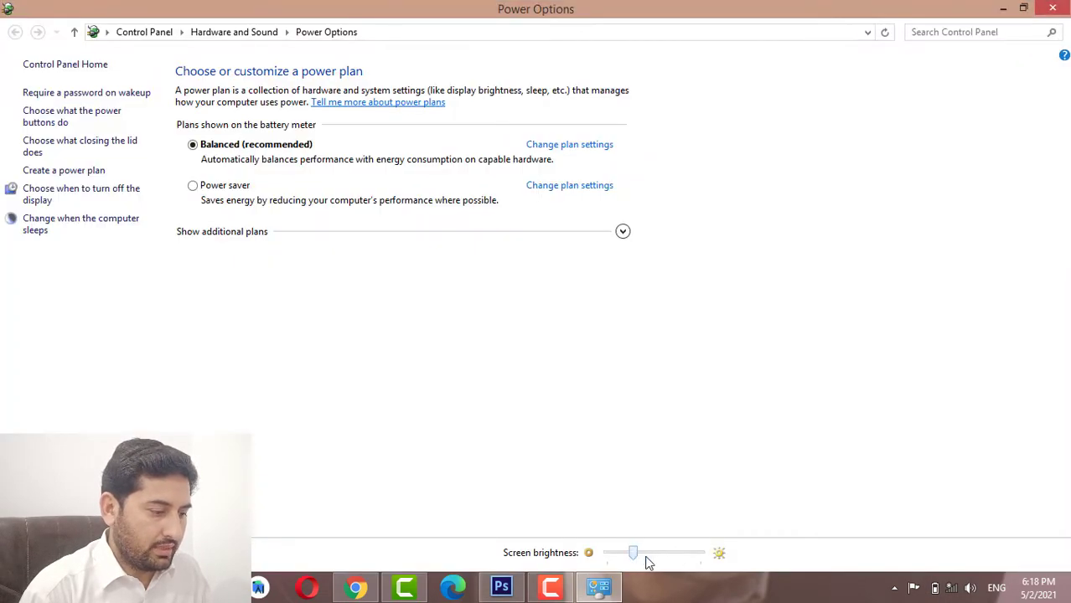
left_click(1053, 8)
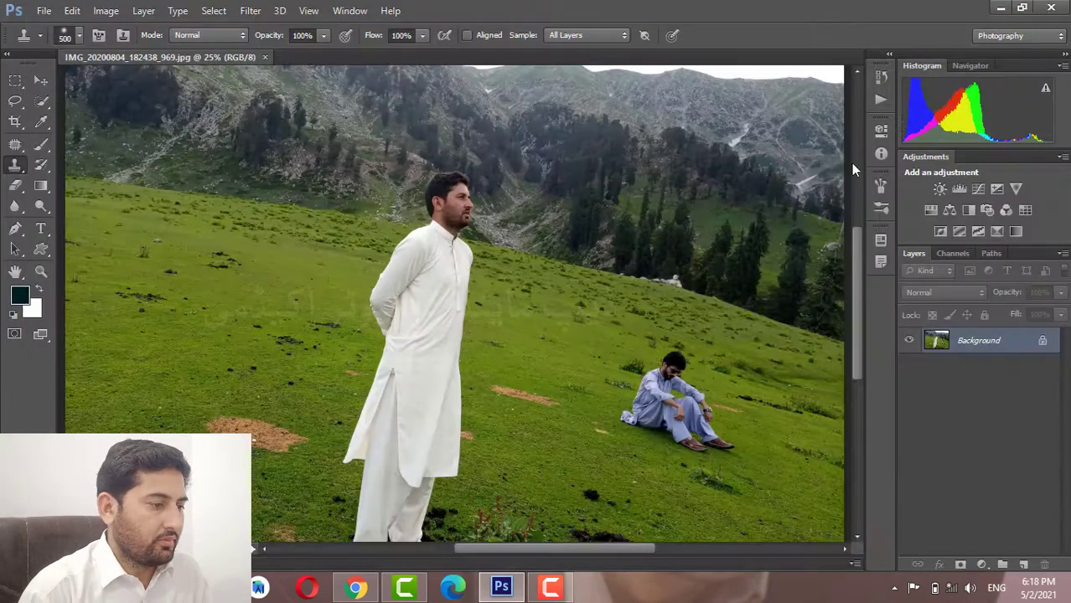
Convert the locked Background into an editable Layer 0.
scroll(728, 338, "down", 3)
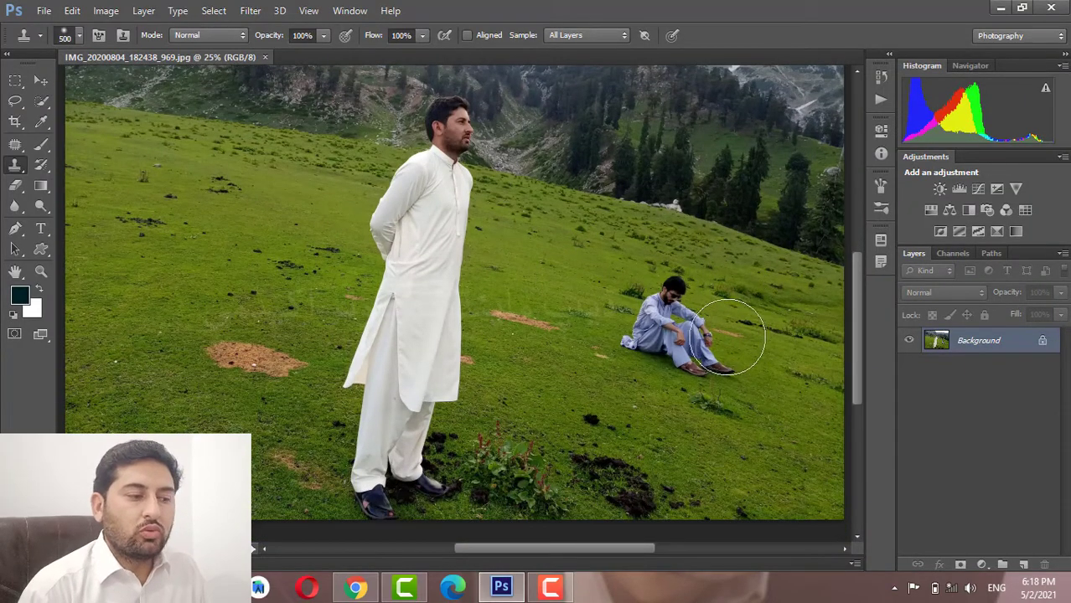
double_click(1036, 342)
left_click(683, 192)
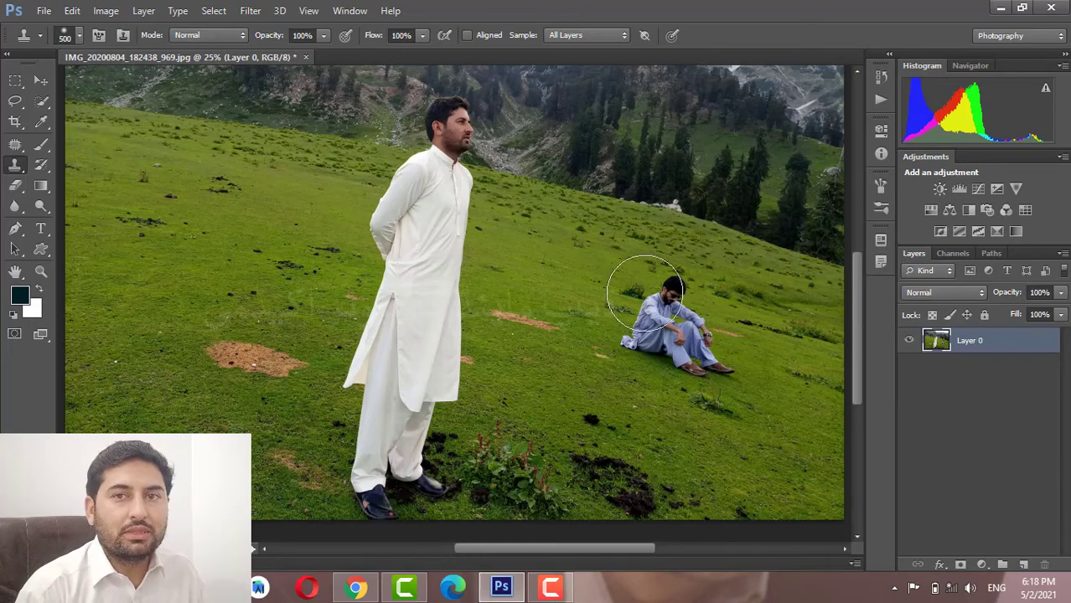
Sample the seated man as clone source, add Layer 1, and undo a test clone on the grass.
key("alt")
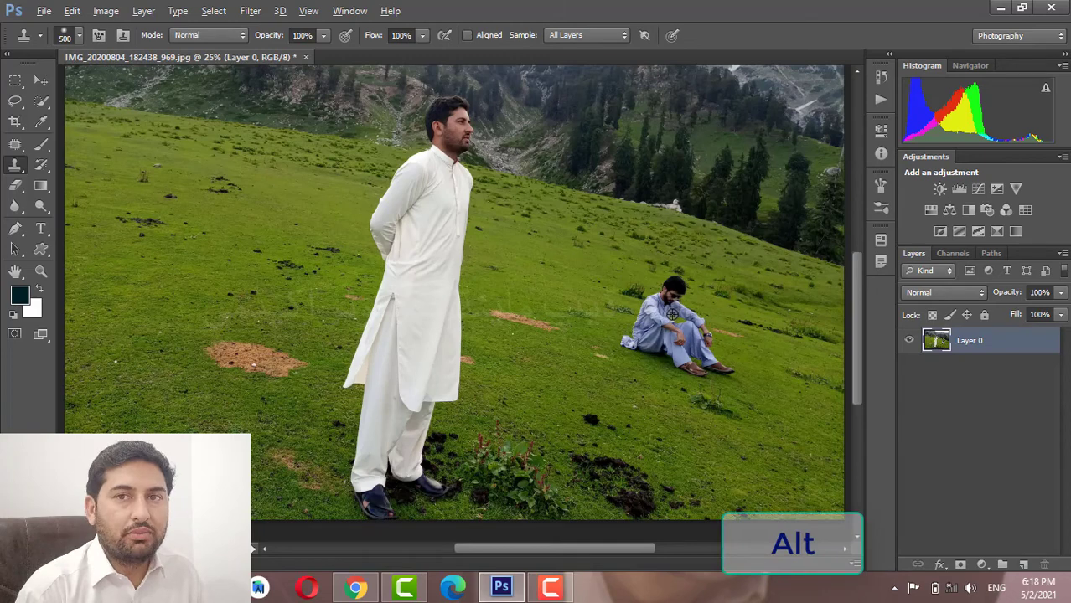
left_click(672, 316, "alt")
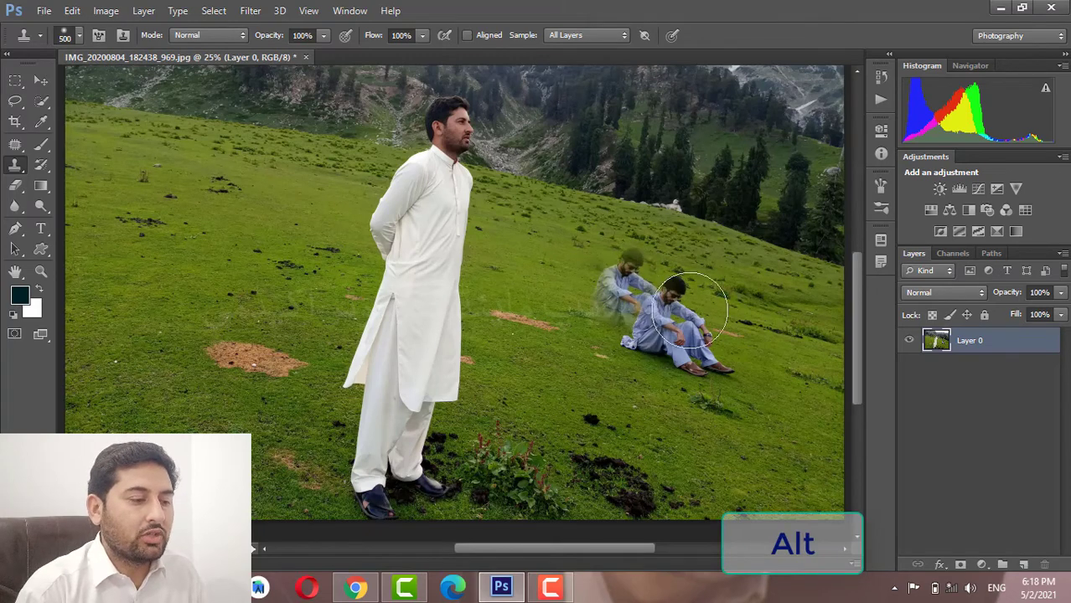
left_click(1022, 566)
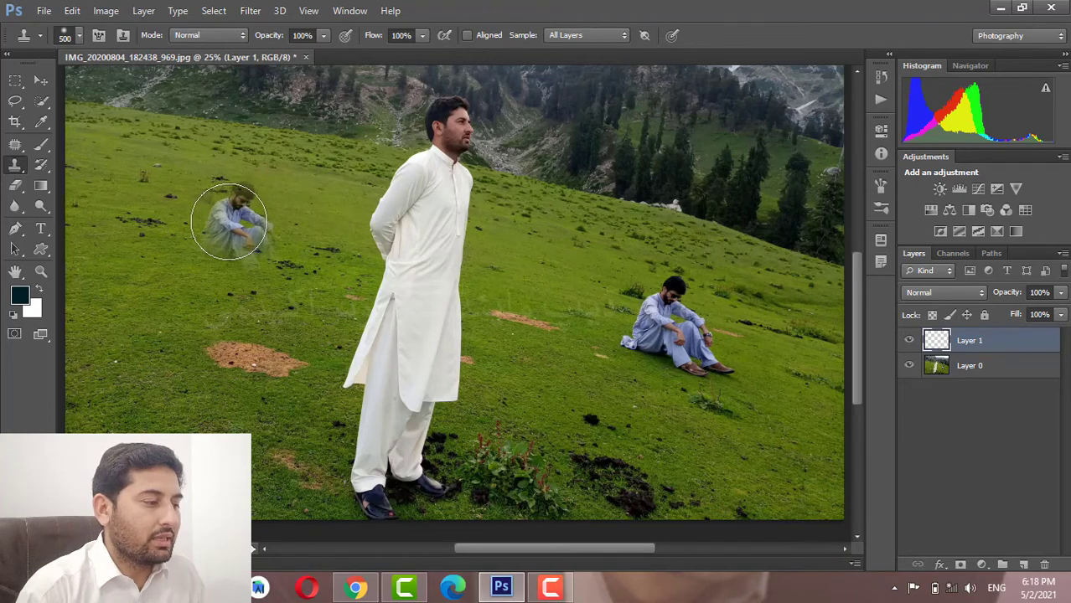
left_click_drag(236, 226, 275, 260)
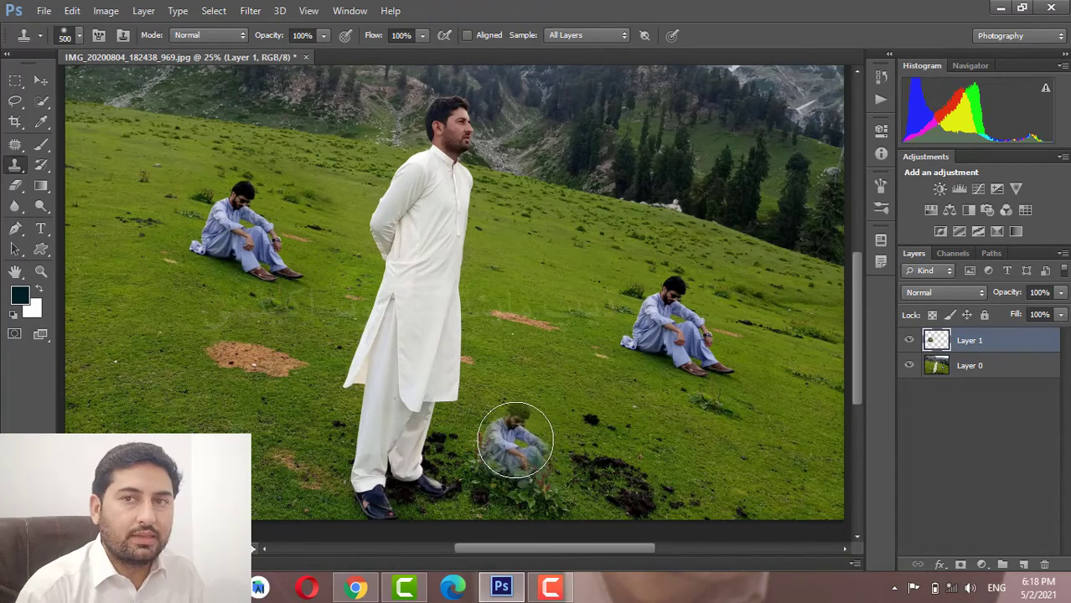
key("ctrl+z")
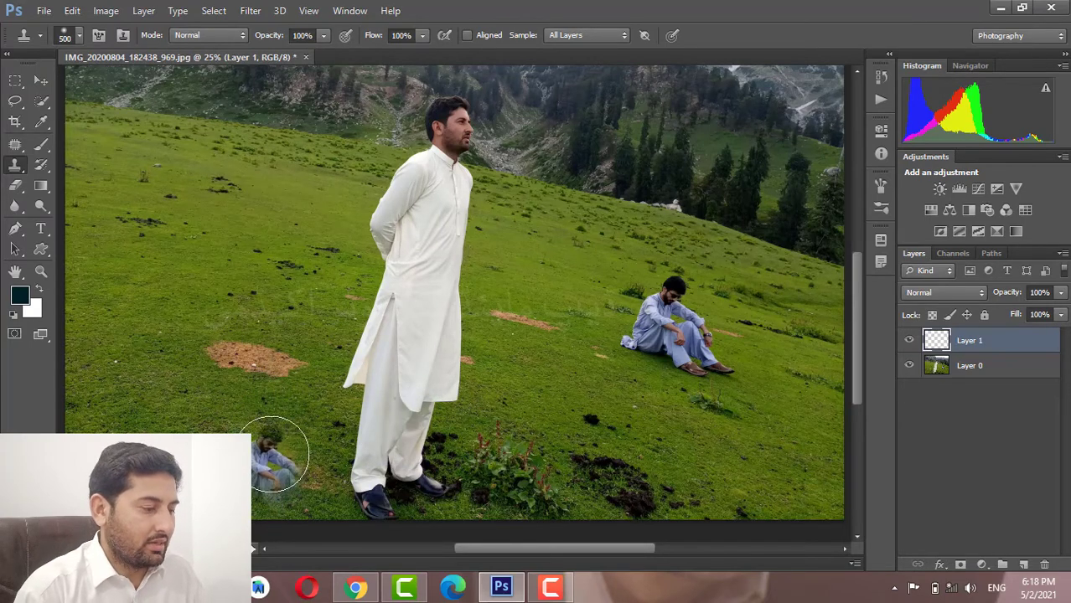
left_click(12, 104)
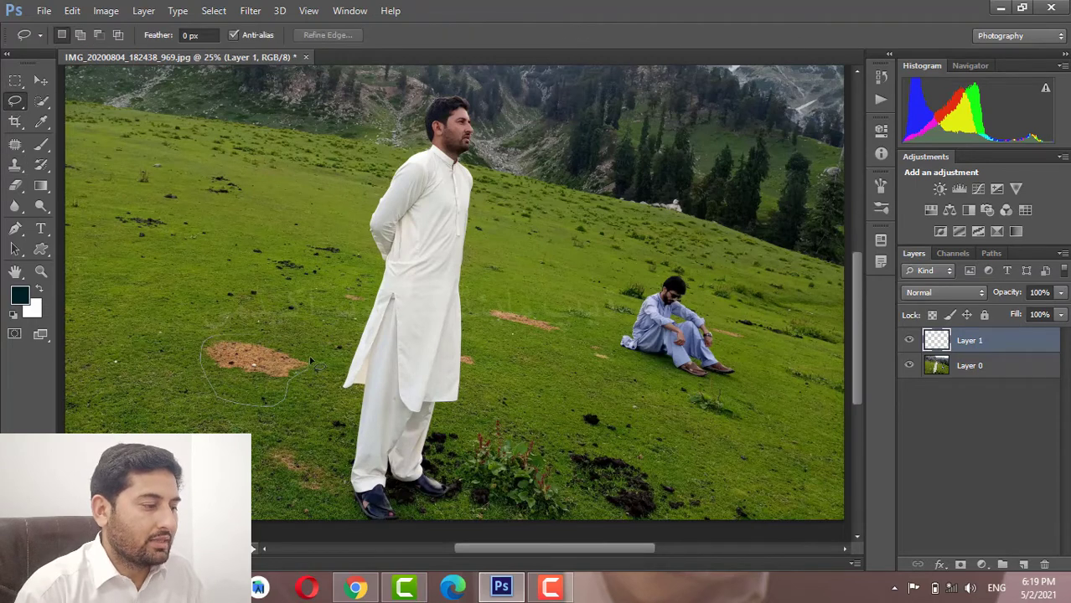
left_click_drag(243, 337, 245, 340)
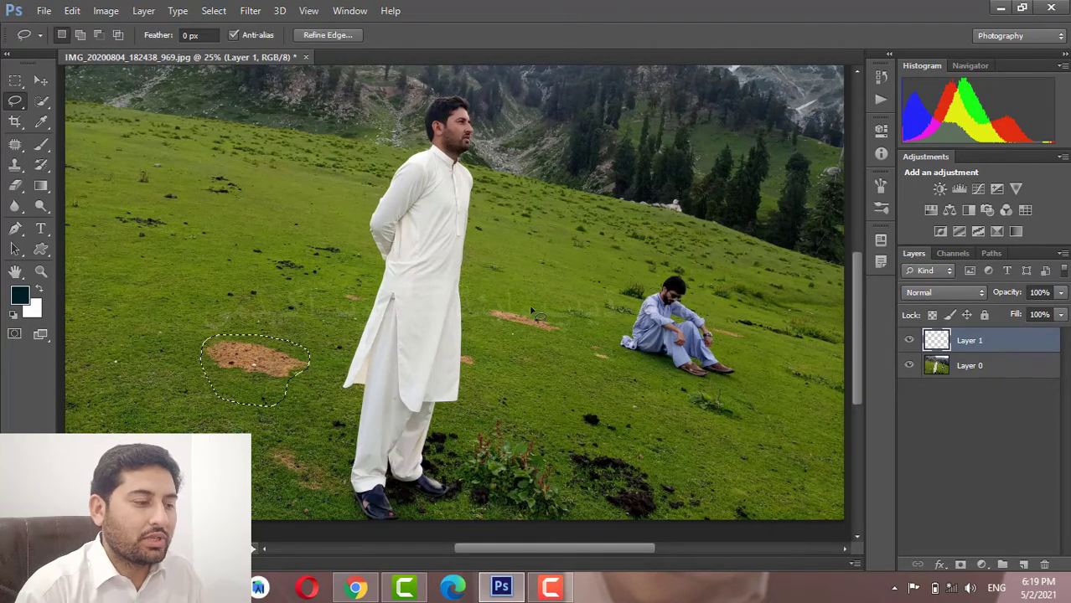
left_click_drag(574, 327, 576, 337)
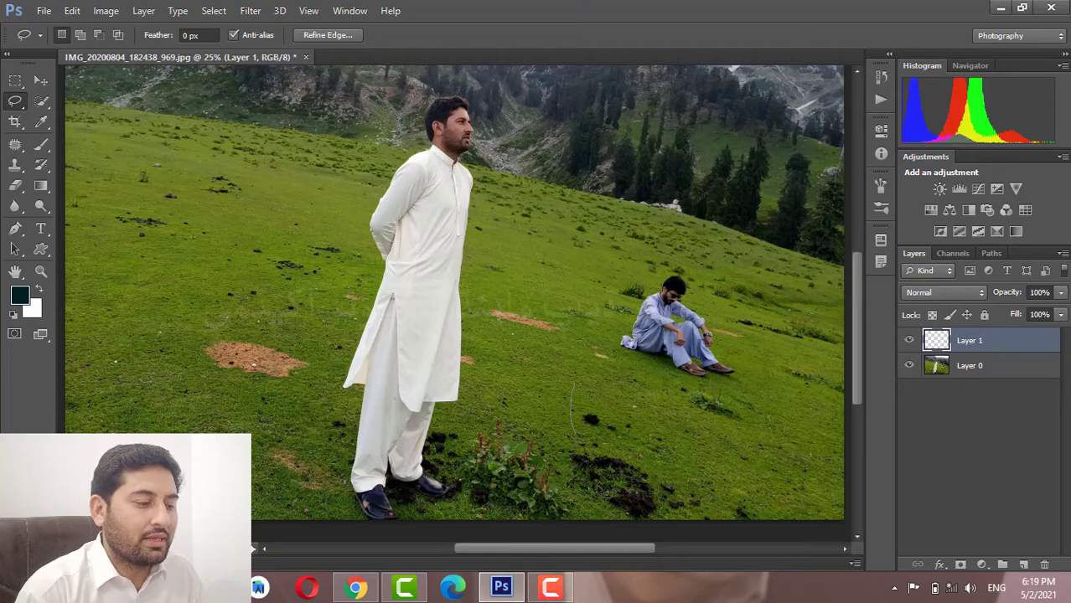
left_click_drag(671, 456, 646, 431)
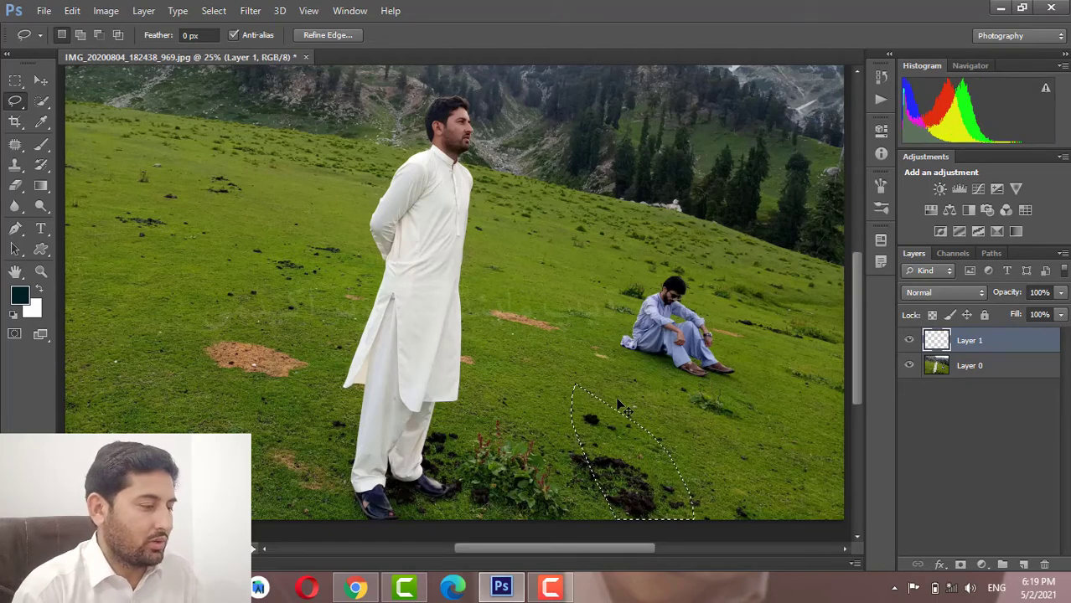
key("ctrl+d")
key("ctrl+plus")
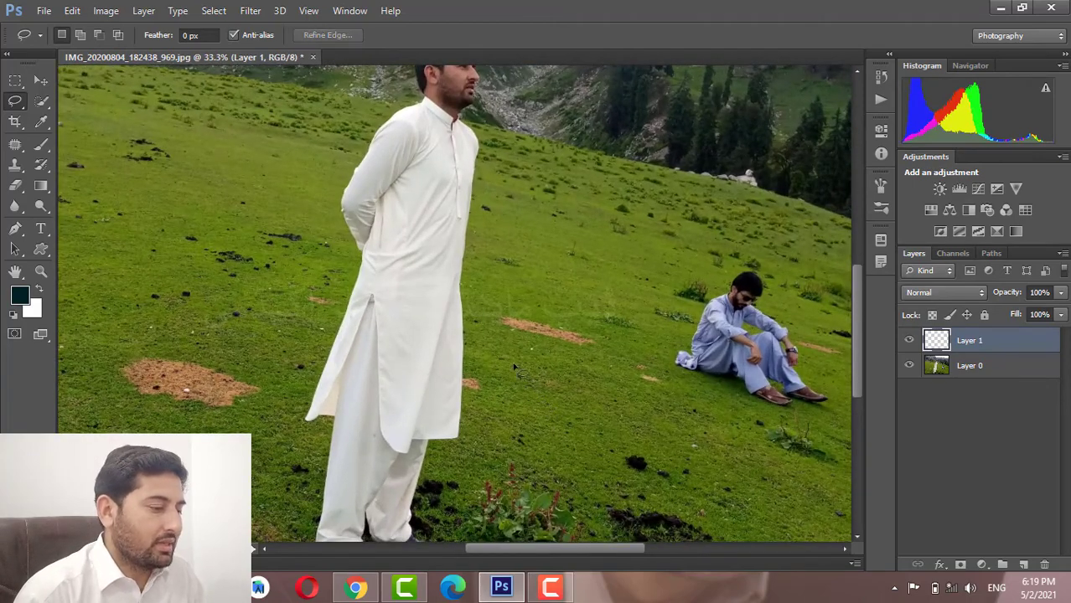
left_click(15, 166)
Select the Clone Stamp, sample grass, shrink the brush, and try then undo a stroke over the dirt.
right_click(15, 168)
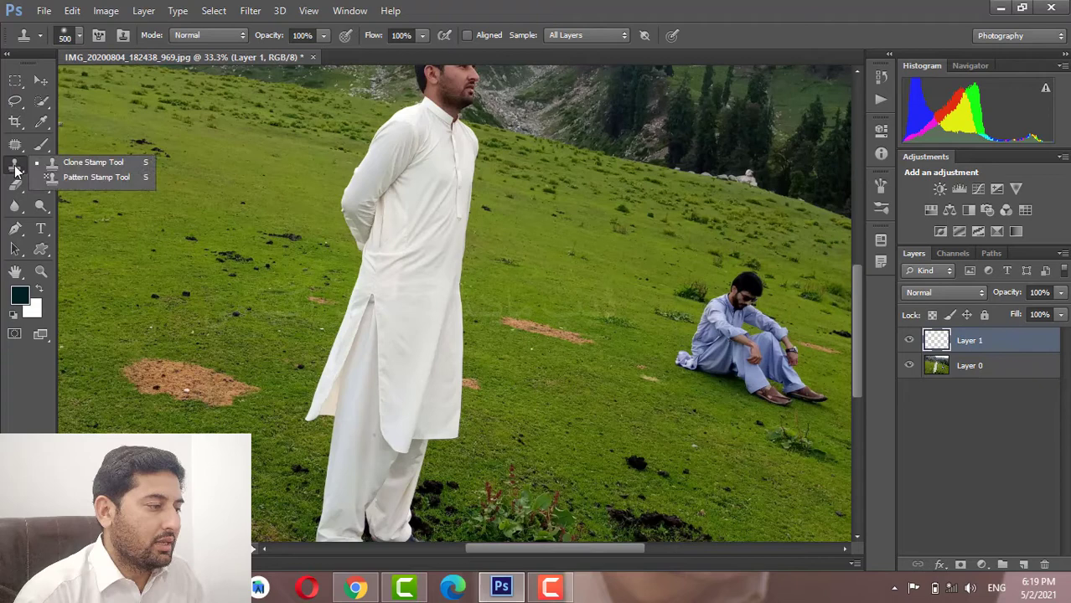
left_click(90, 165)
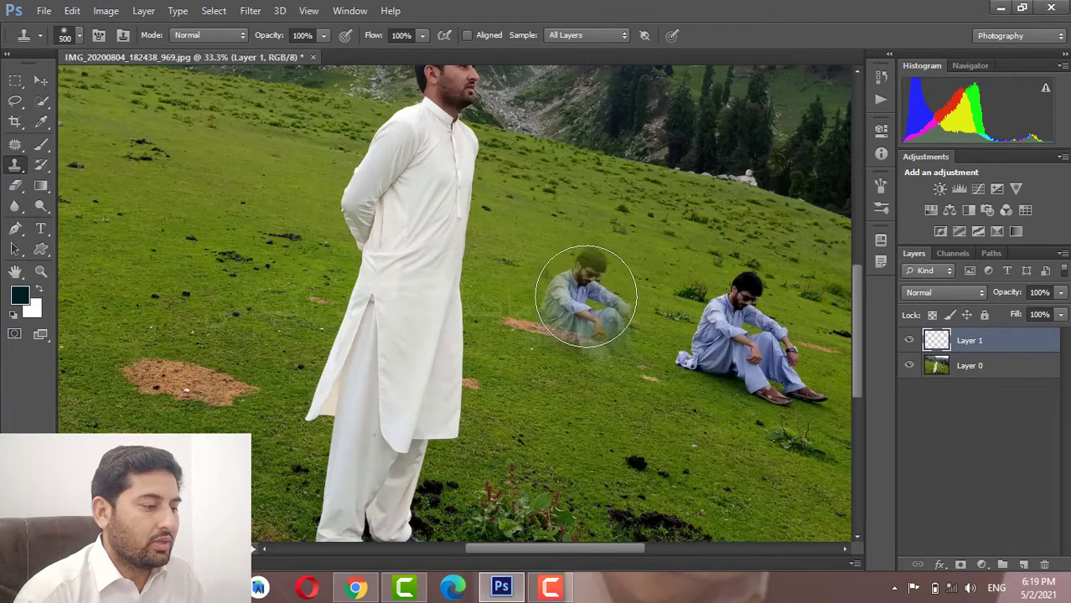
left_click(582, 264, "alt")
left_click(583, 265)
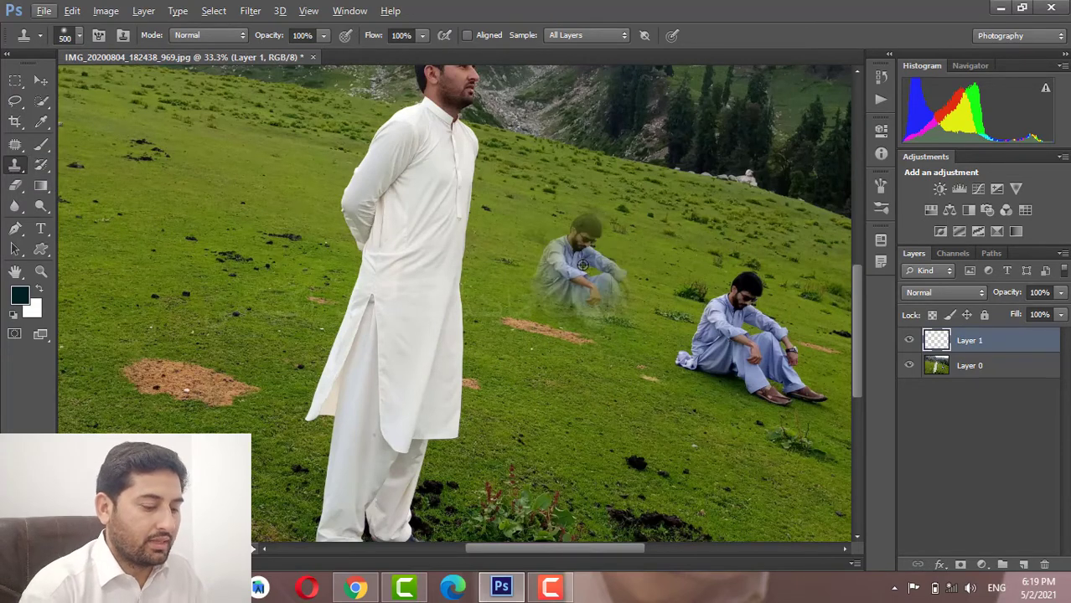
key("bracketleft")
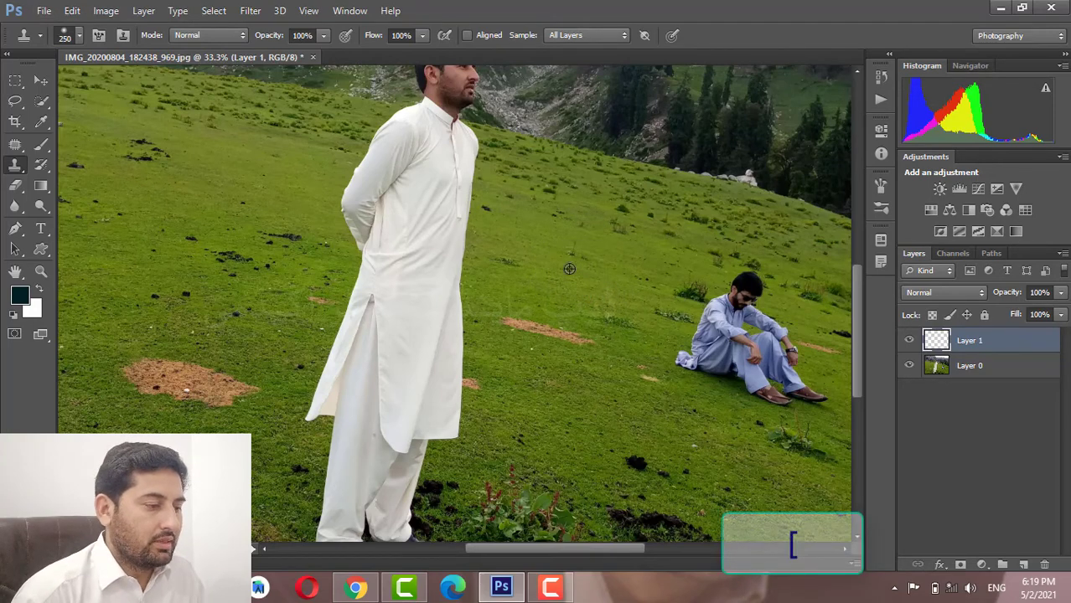
left_click(578, 343)
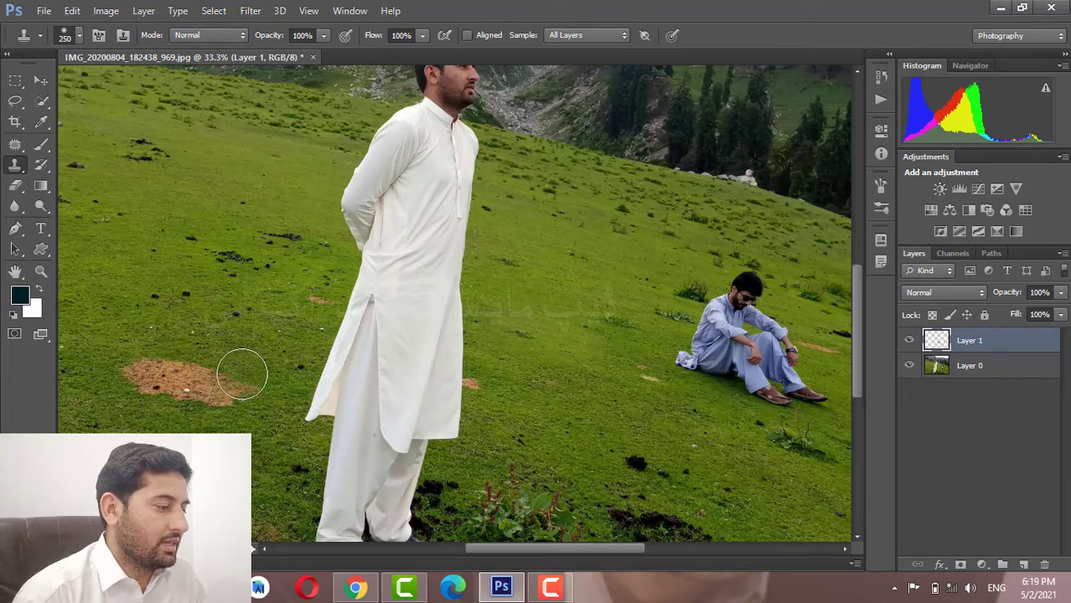
left_click_drag(241, 383, 135, 370)
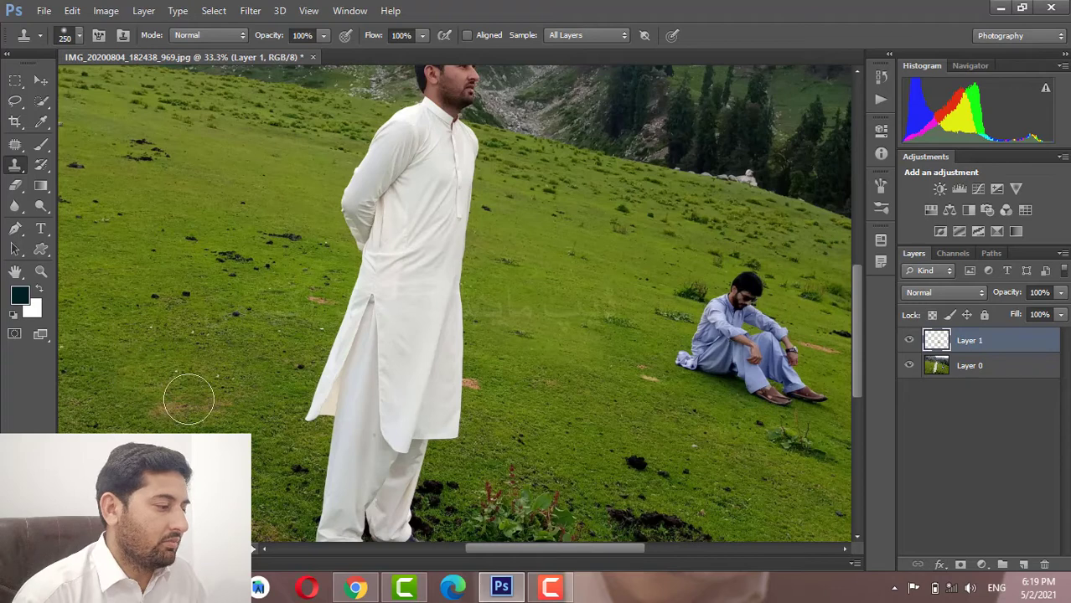
key("ctrl+z")
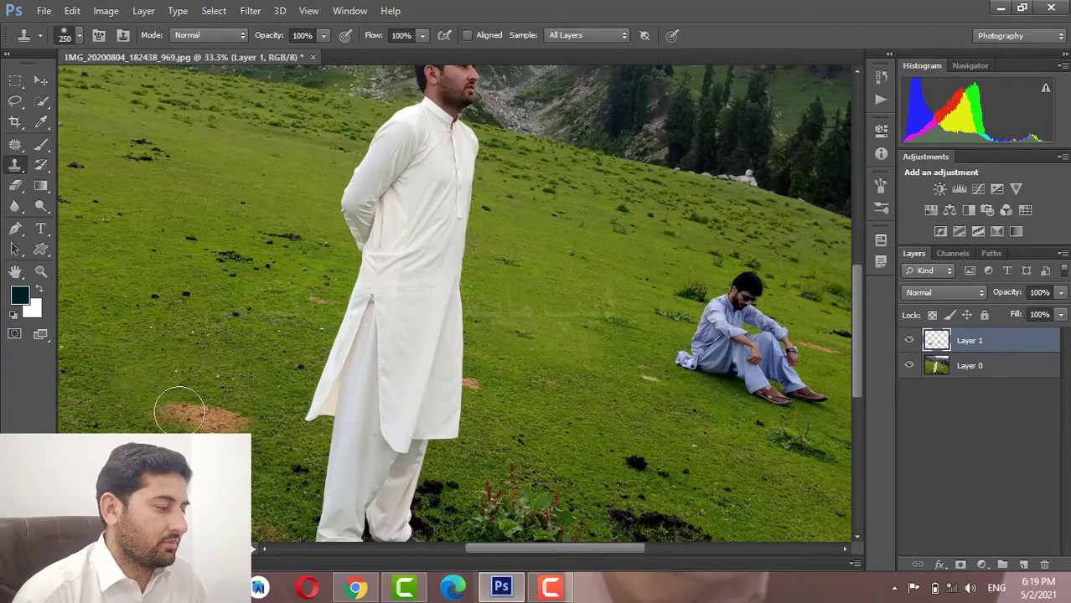
Paint cloned grass over the dark dirt patches at the bottom of the slope.
scroll(503, 393, "down", 1)
scroll(587, 367, "down", 3)
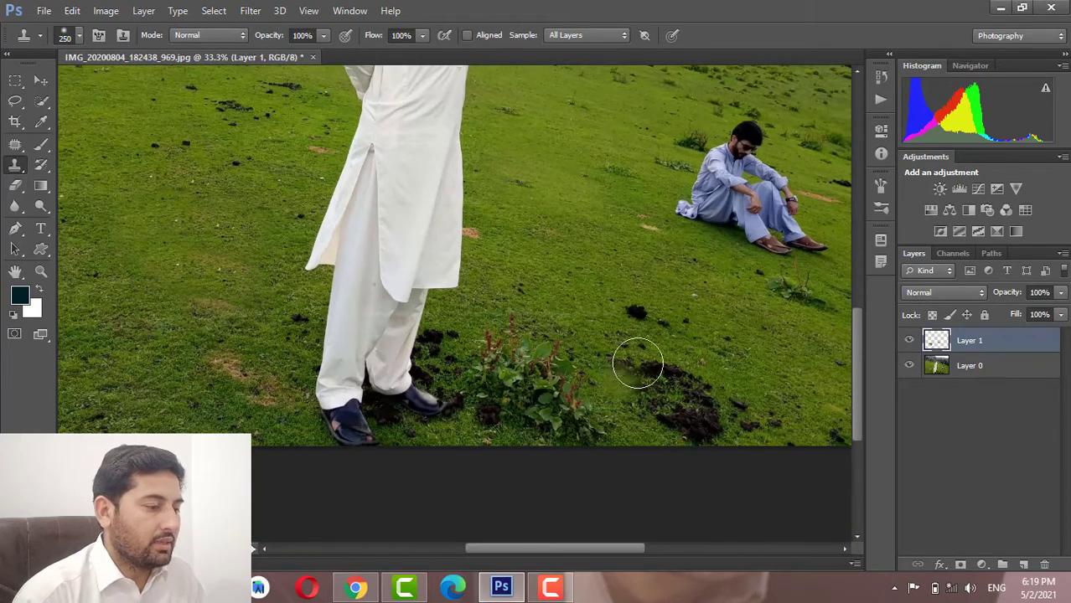
key("ctrl+z")
left_click_drag(654, 344, 707, 429)
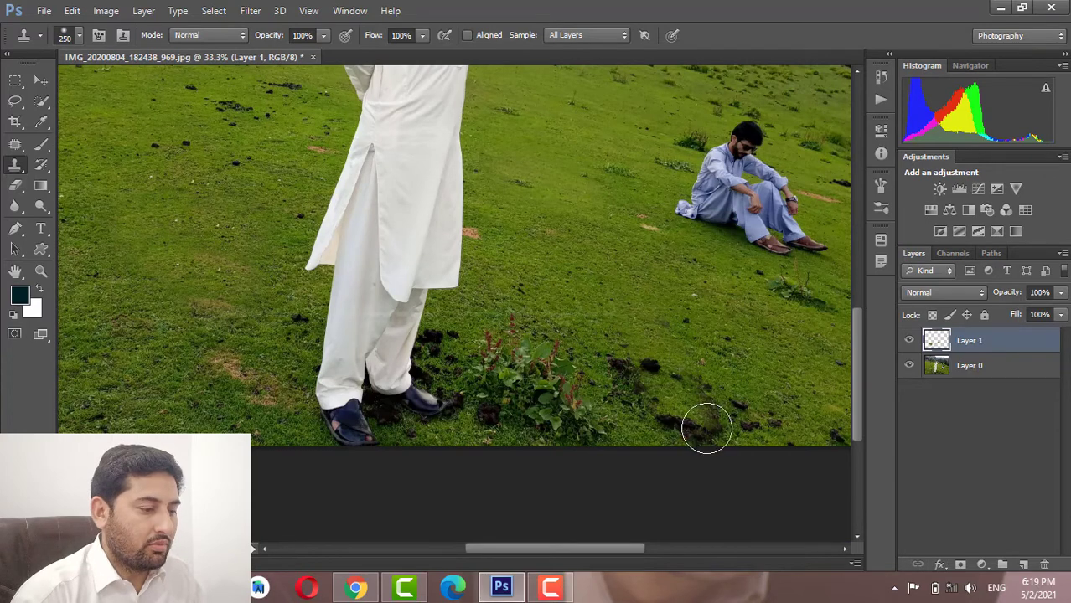
left_click_drag(708, 360, 759, 432)
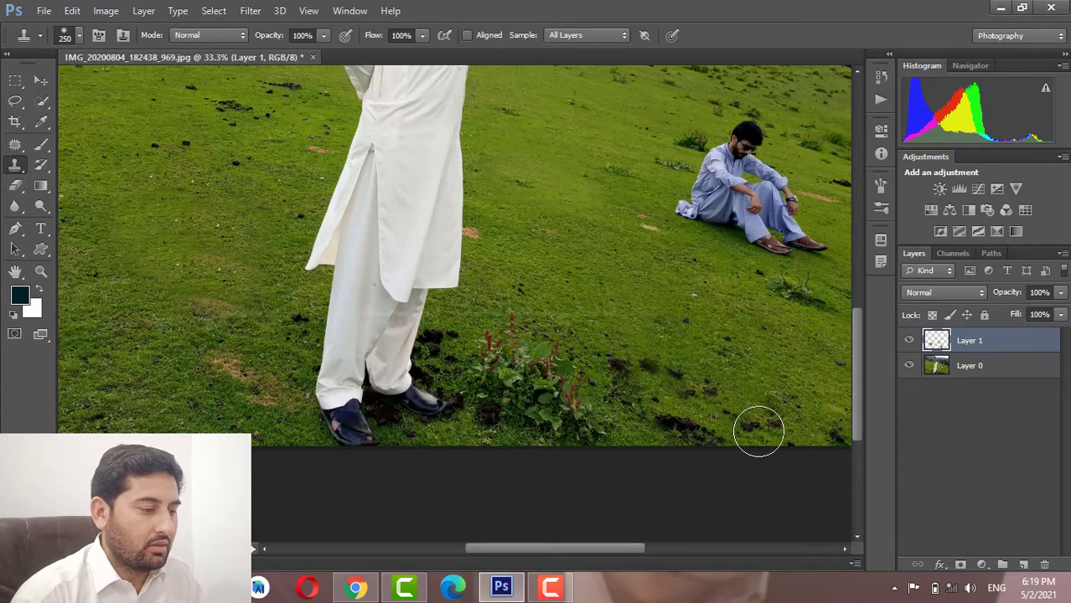
mouse_move(673, 374)
left_mouse_down()
mouse_move(626, 395)
mouse_move(675, 428)
mouse_move(700, 429)
left_mouse_up()
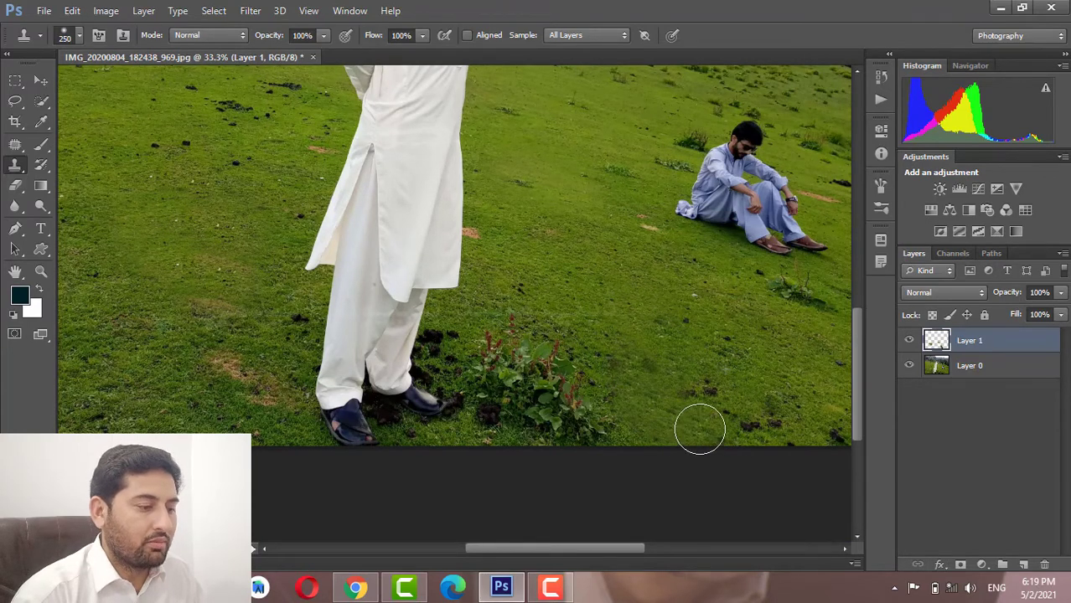
Scroll around the hillside photo to review the covered dirt patches.
scroll(658, 352, "up", 2)
scroll(663, 335, "up", 3)
scroll(662, 335, "up", 3)
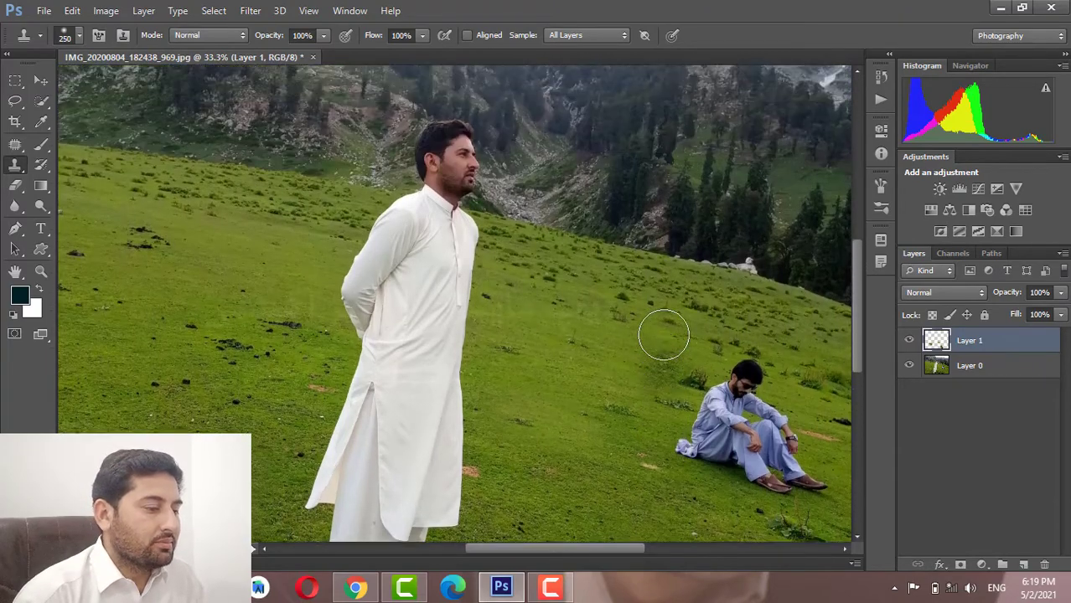
scroll(664, 333, "up", 2)
scroll(664, 335, "up", 1)
scroll(663, 333, "down", 3)
scroll(667, 328, "down", 1)
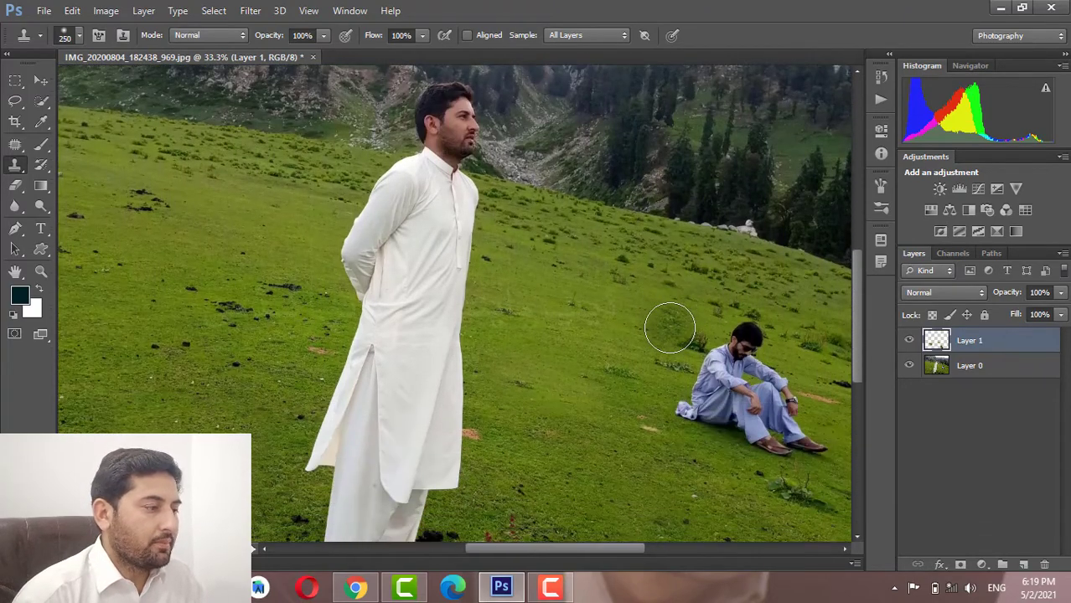
scroll(670, 328, "up", 1)
scroll(668, 322, "down", 1)
scroll(664, 326, "down", 1)
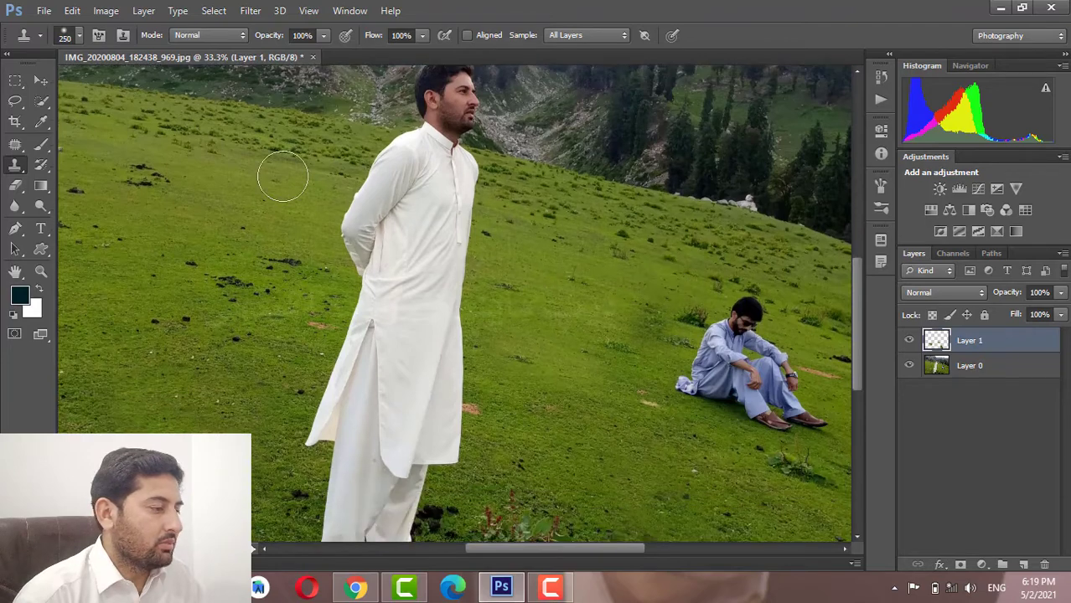
left_click(42, 12)
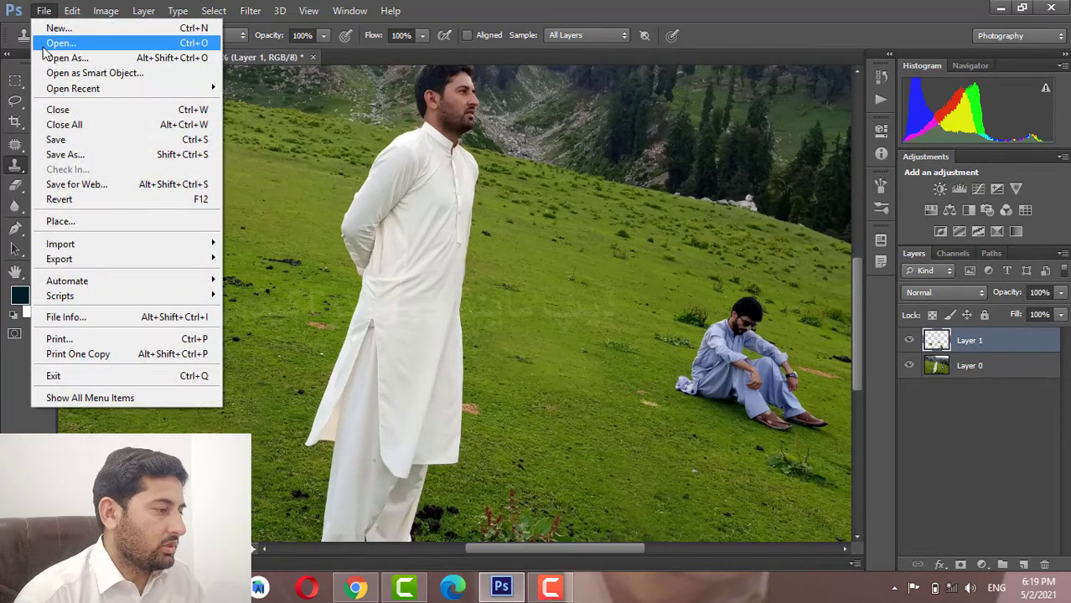
Open the rooftop photo IMG_20210327_162045_514.jpg from the Desktop and zoom in.
left_click(45, 48)
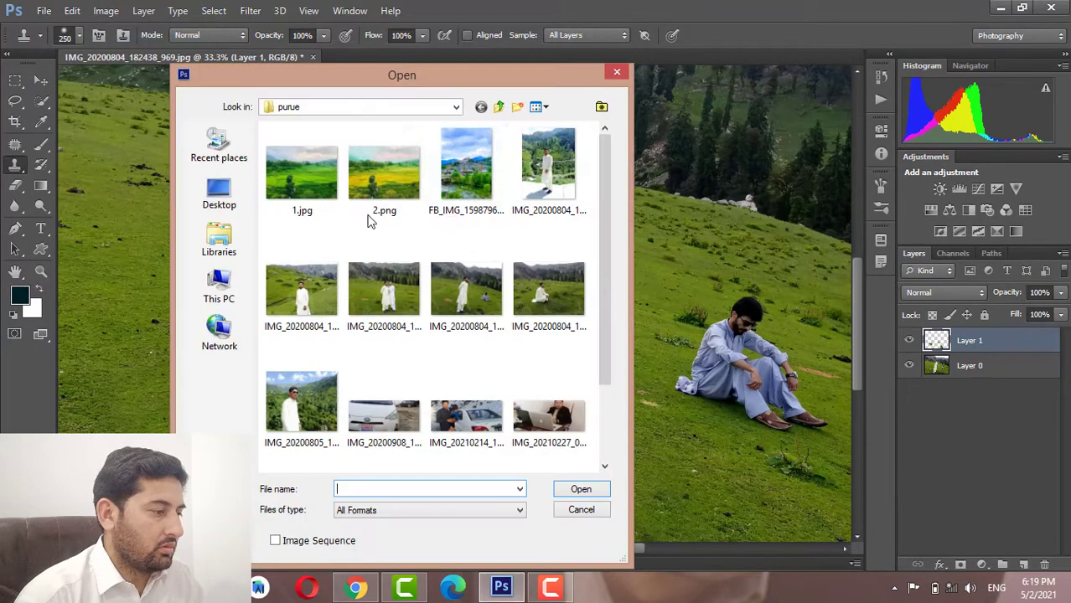
mouse_move(610, 198)
left_mouse_down()
mouse_move(611, 311)
mouse_move(602, 269)
left_mouse_up()
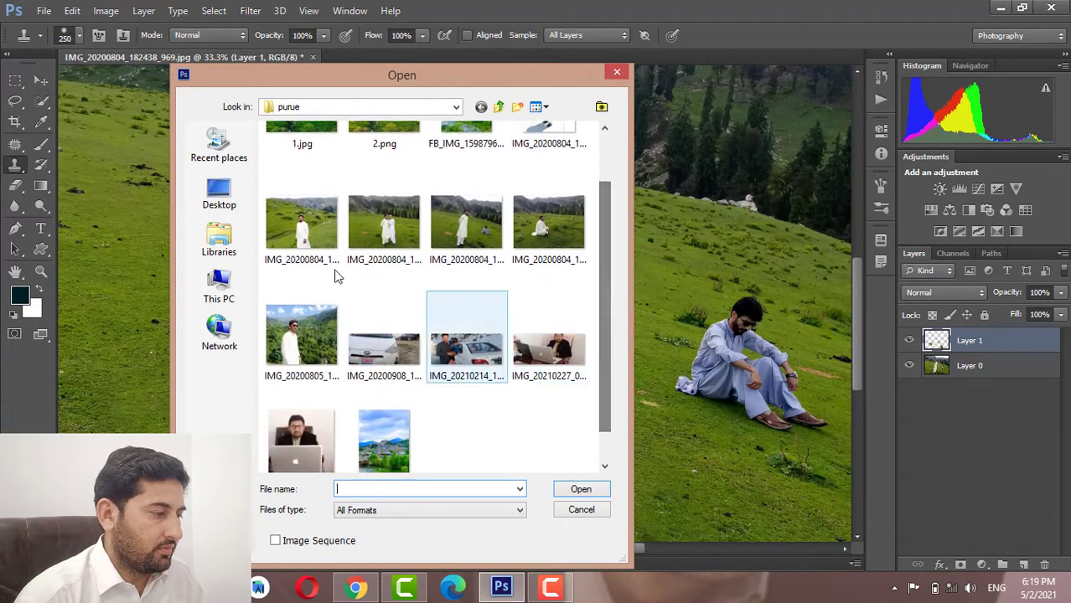
left_click(230, 201)
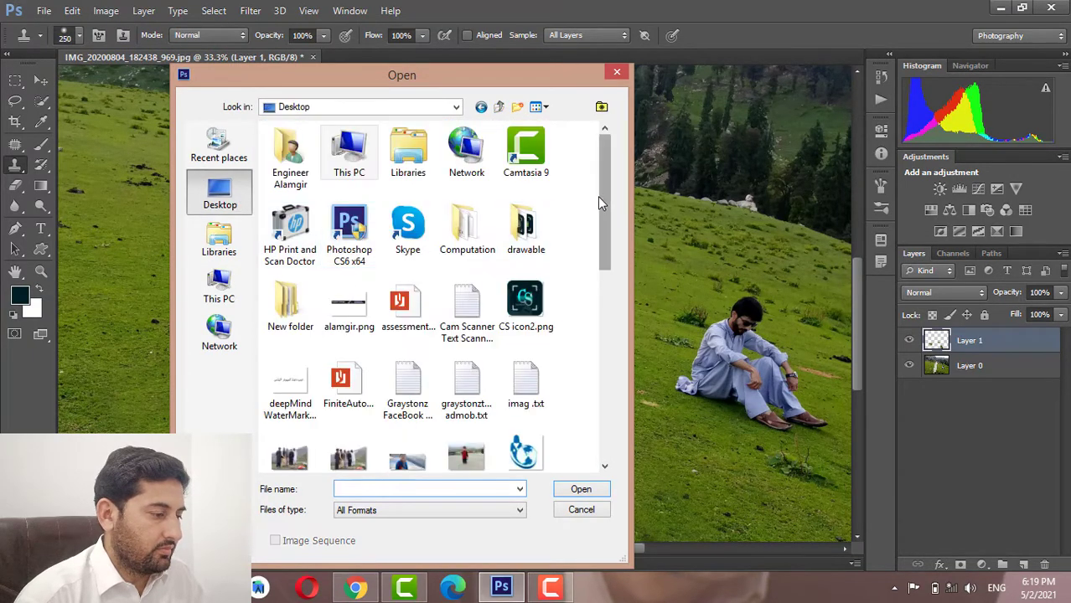
scroll(597, 196, "down", 1)
double_click(466, 356)
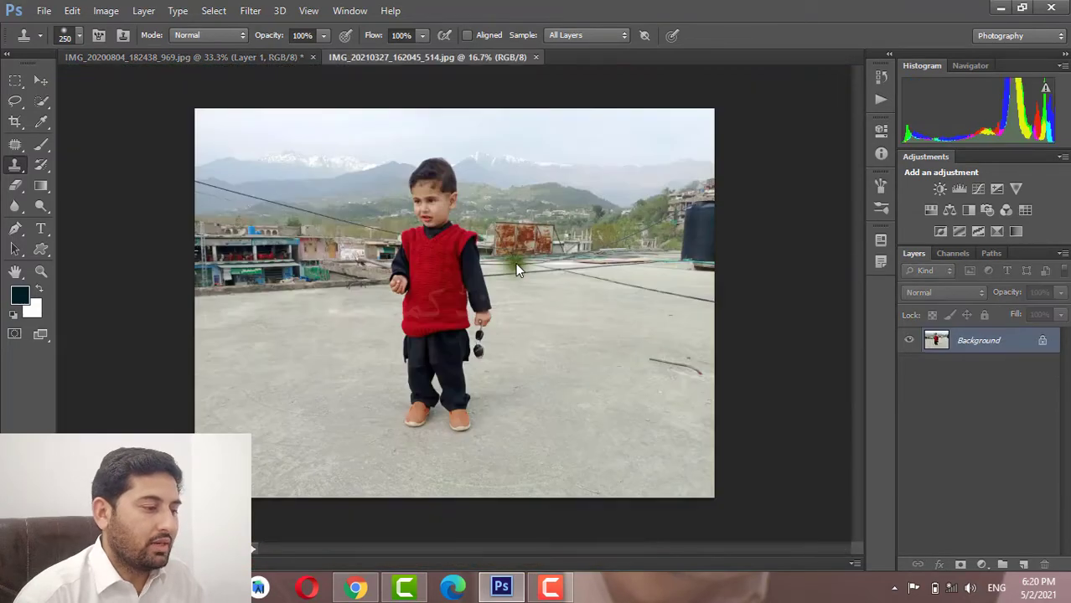
key("ctrl+plus")
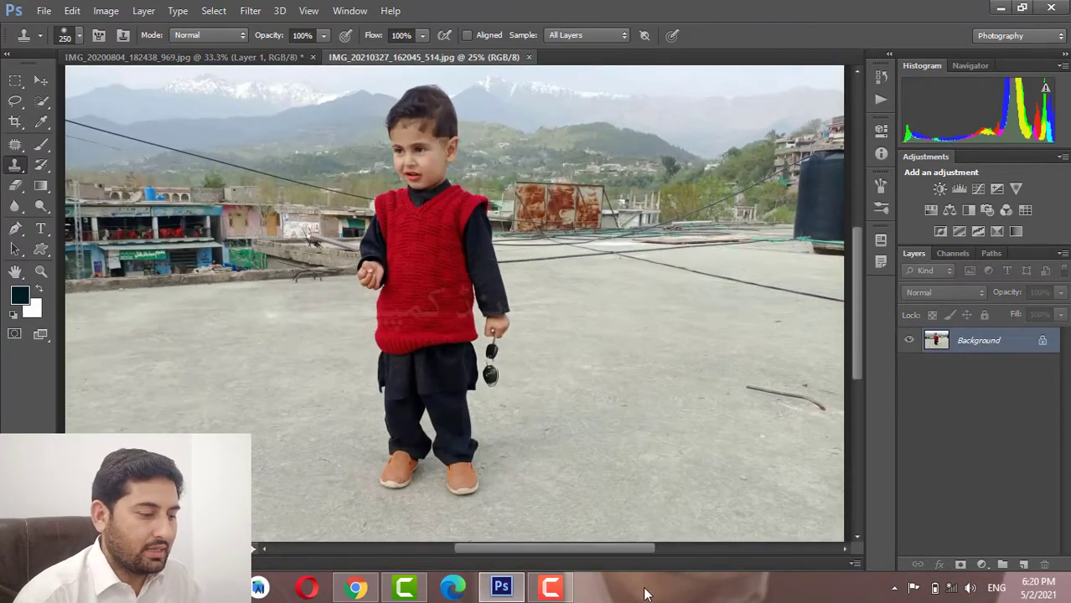
Clone clean concrete over the stick on the rooftop floor, undoing a stray stamp on the mountains.
left_click_drag(616, 552, 679, 548)
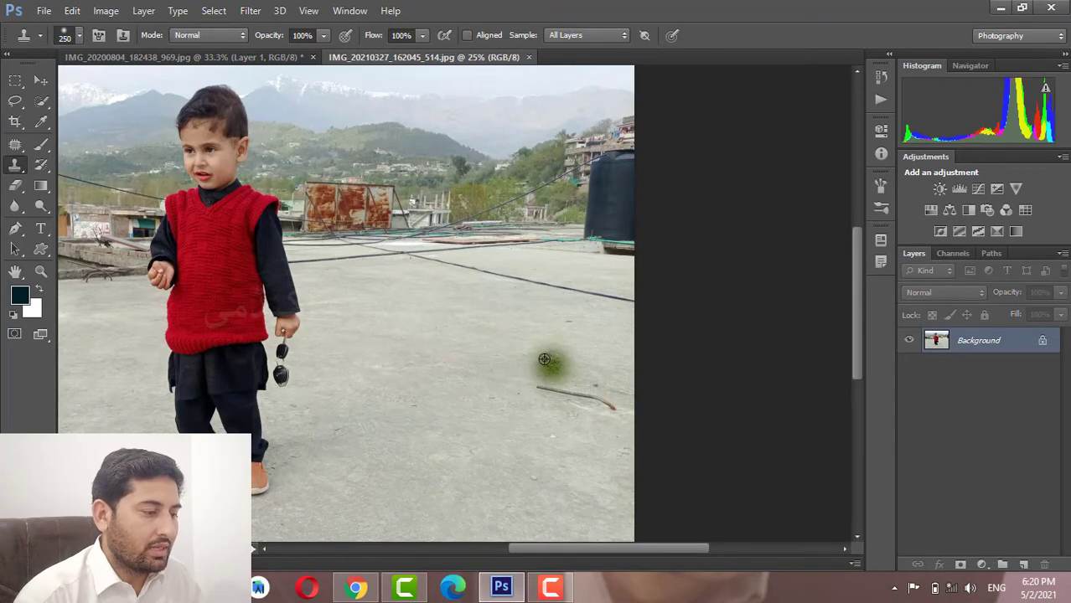
key("alt")
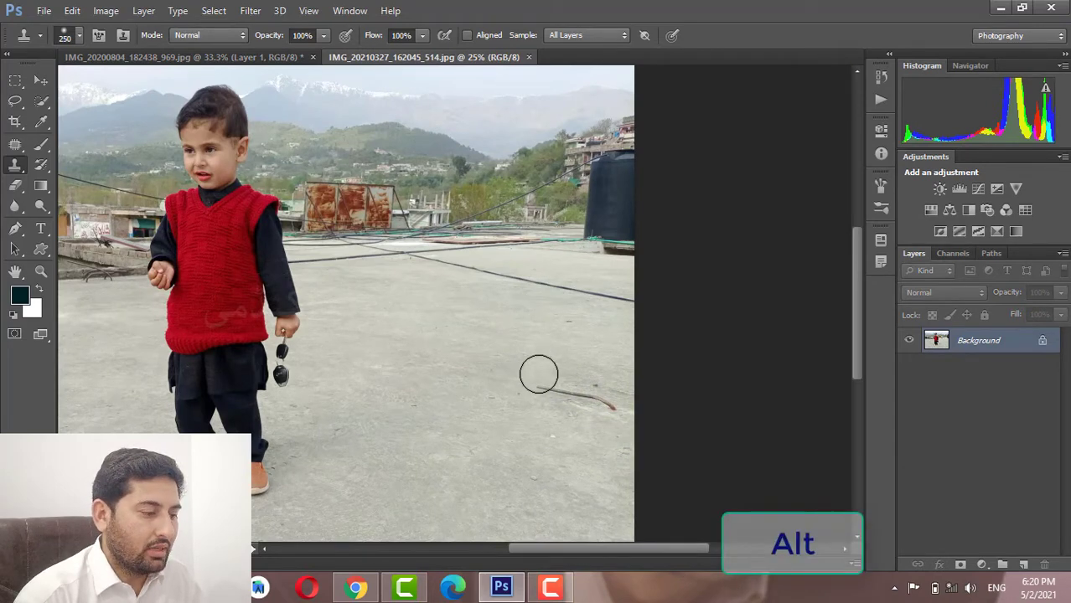
left_click_drag(560, 403, 617, 419)
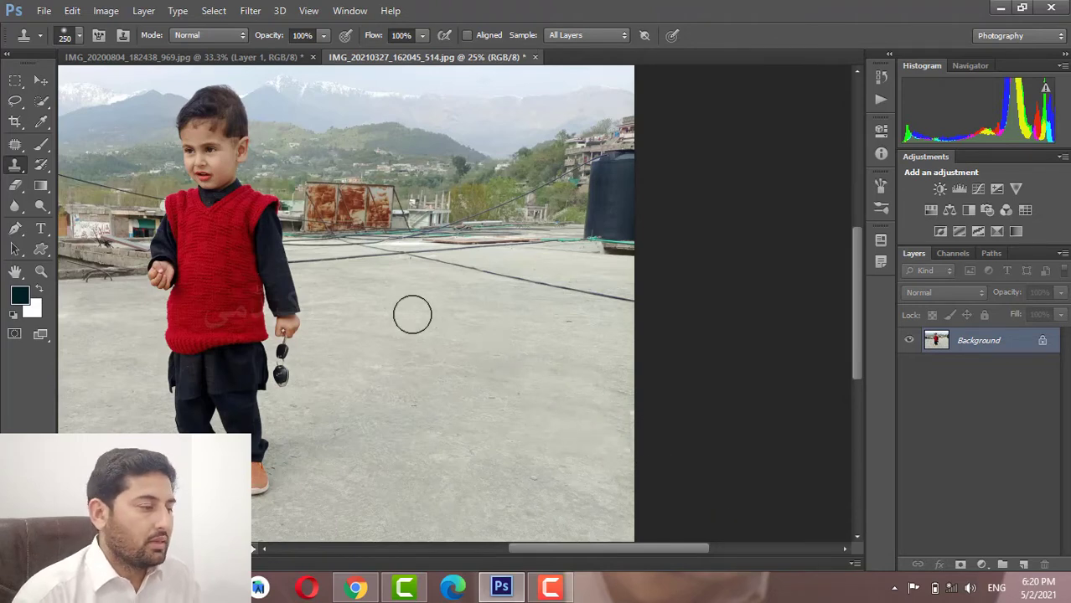
left_click(14, 186)
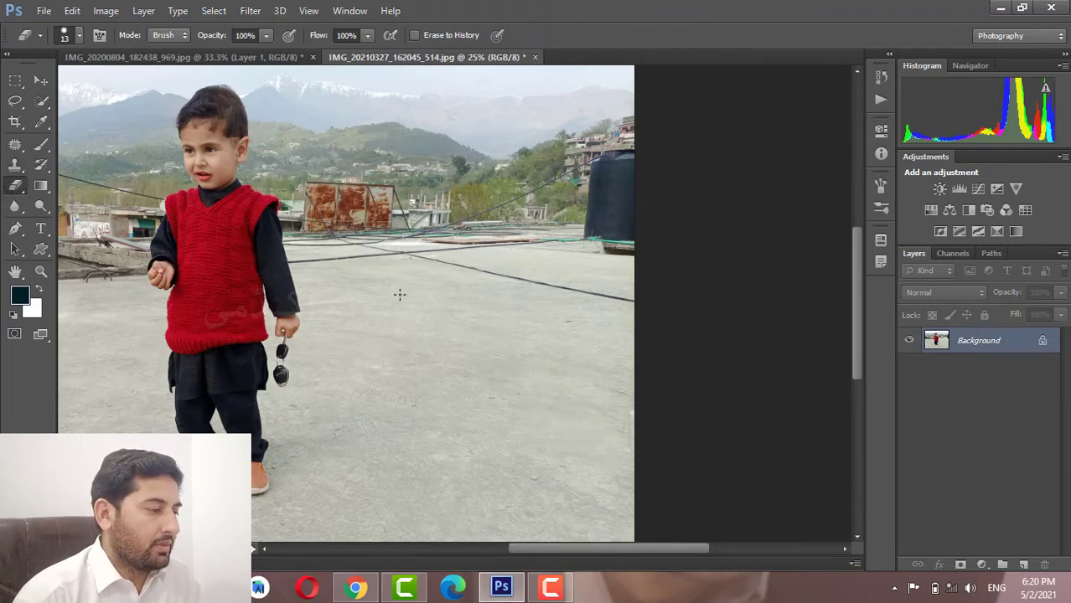
left_click(14, 165)
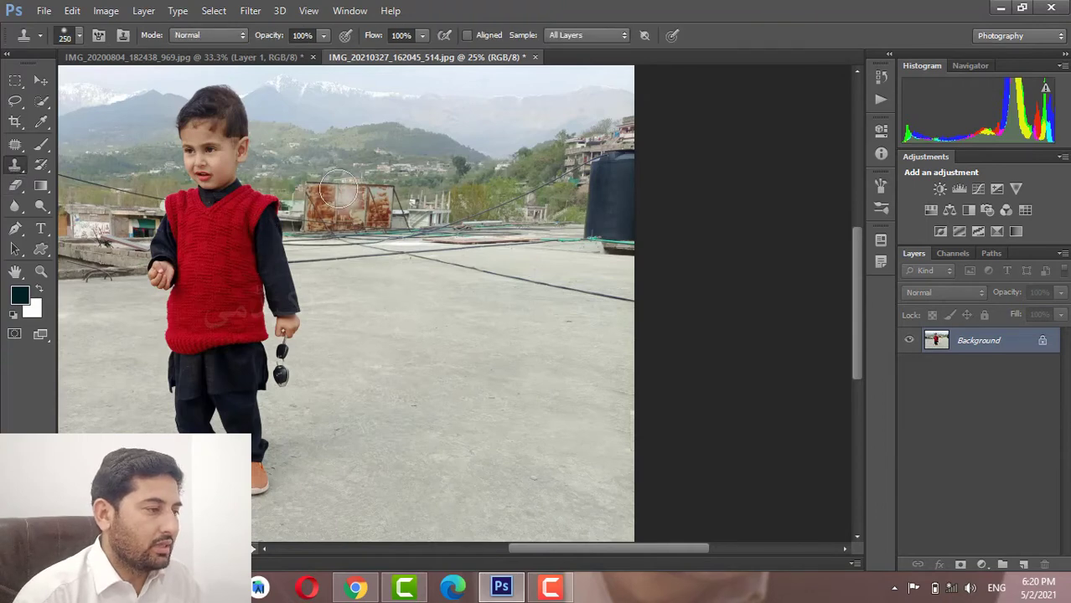
left_click(361, 136)
key("ctrl+z")
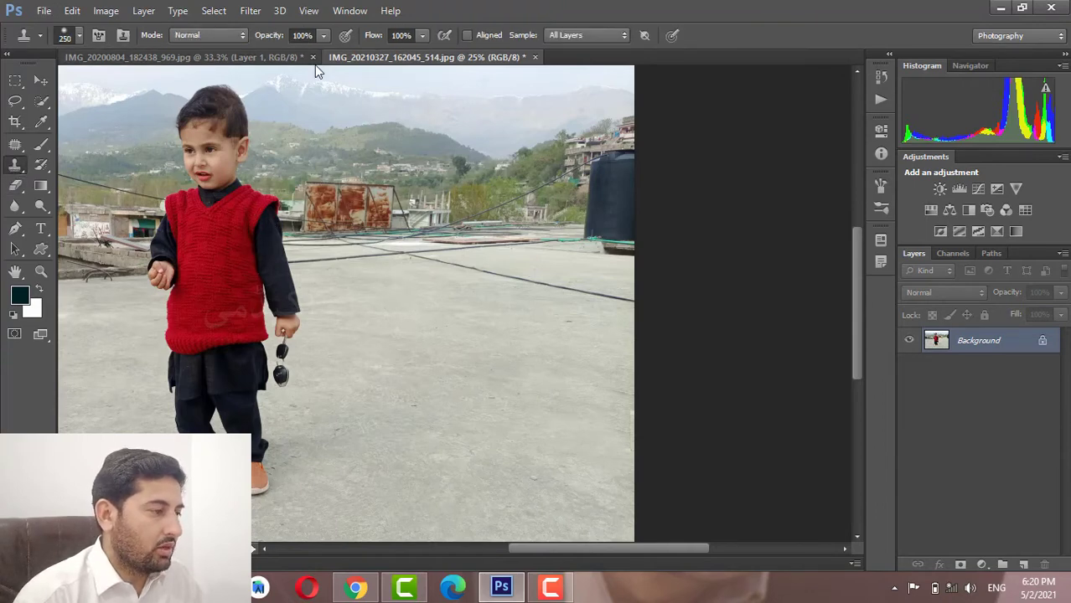
left_click(281, 58)
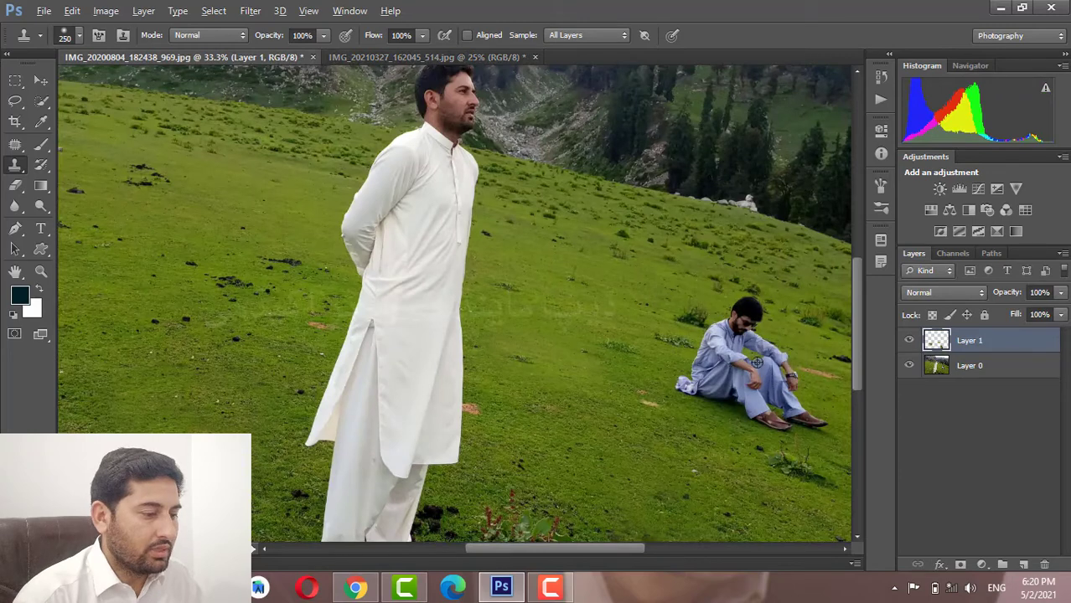
On the rooftop photo, stamp the seated man and widen the cloned grass patch left, right and down.
left_click(432, 58)
left_click(510, 340)
mouse_move(498, 359)
left_mouse_down()
mouse_move(474, 334)
mouse_move(528, 351)
mouse_move(469, 371)
mouse_move(537, 379)
mouse_move(450, 331)
mouse_move(550, 412)
mouse_move(491, 306)
mouse_move(456, 295)
mouse_move(517, 332)
left_mouse_up()
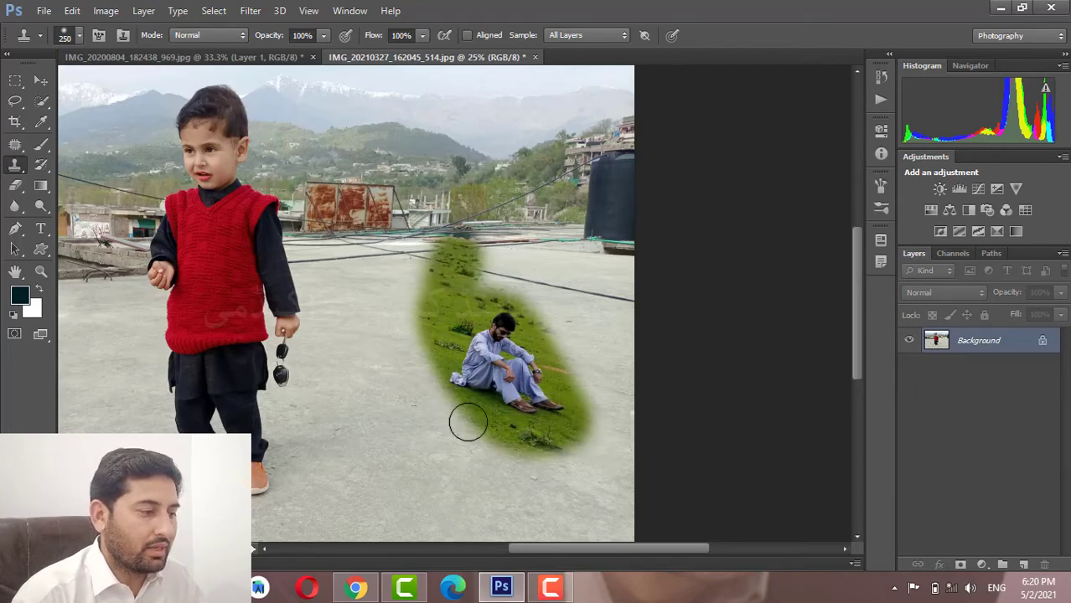
mouse_move(467, 423)
left_mouse_down()
mouse_move(528, 302)
mouse_move(437, 455)
mouse_move(539, 472)
left_mouse_up()
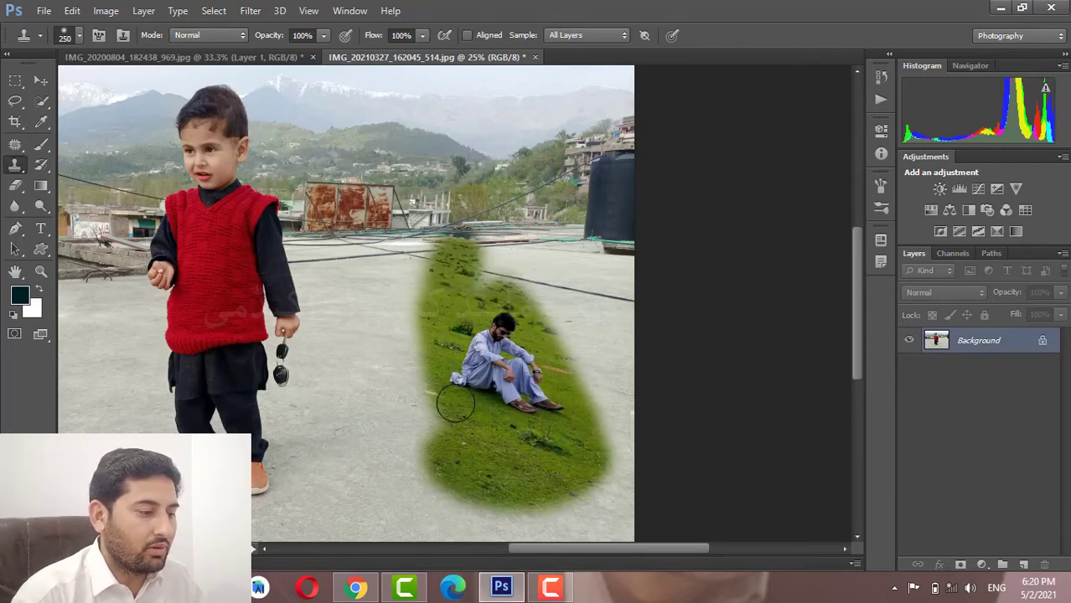
left_click_drag(444, 297, 445, 353)
mouse_move(430, 295)
left_mouse_down()
mouse_move(418, 491)
mouse_move(462, 268)
mouse_move(527, 277)
mouse_move(565, 391)
left_mouse_up()
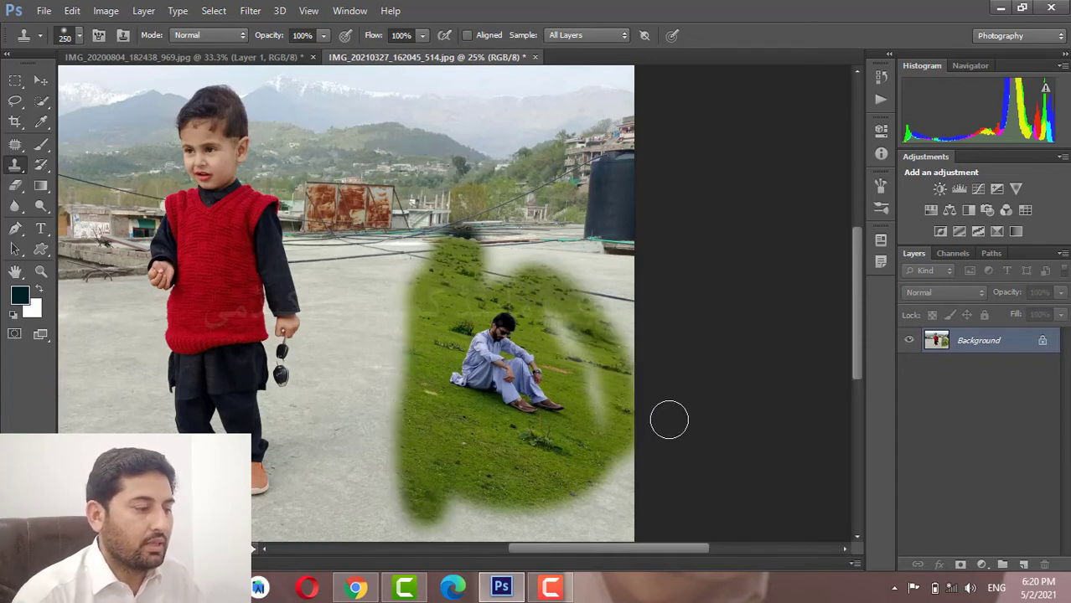
left_click(535, 57)
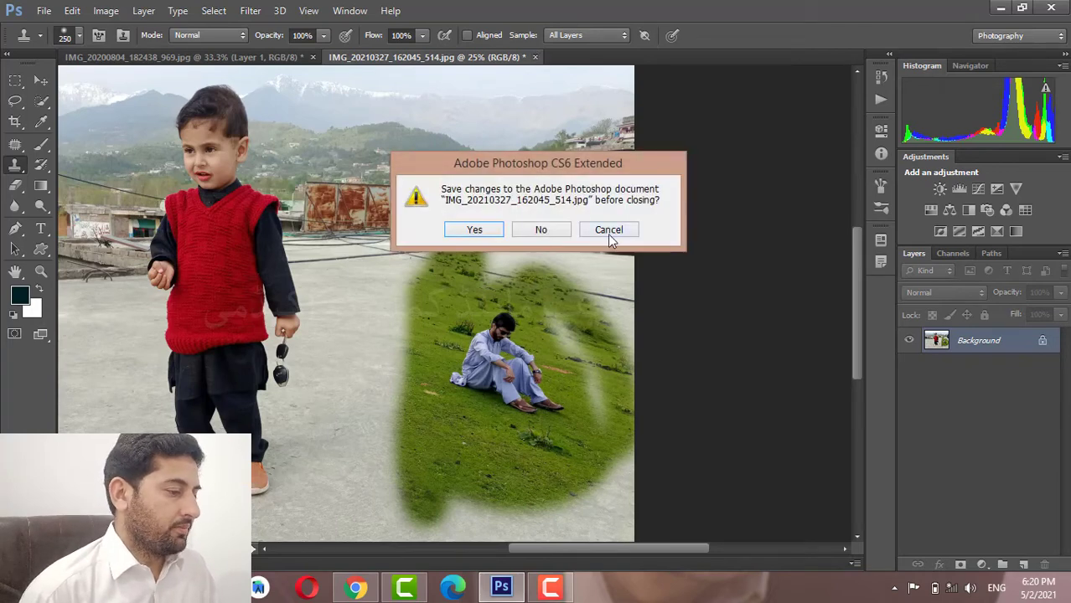
left_click(608, 229)
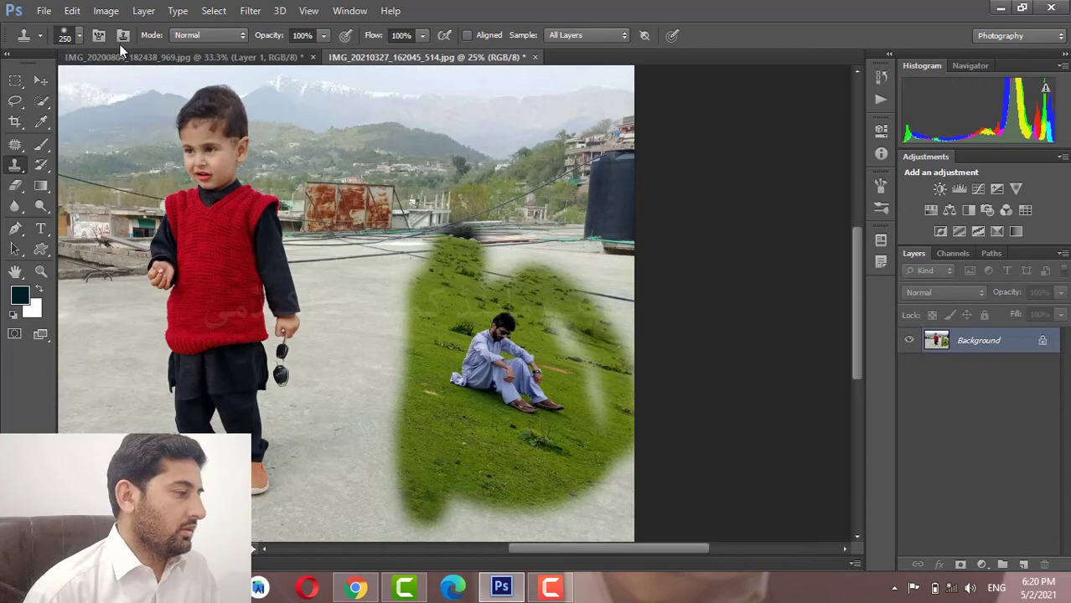
left_click(43, 10)
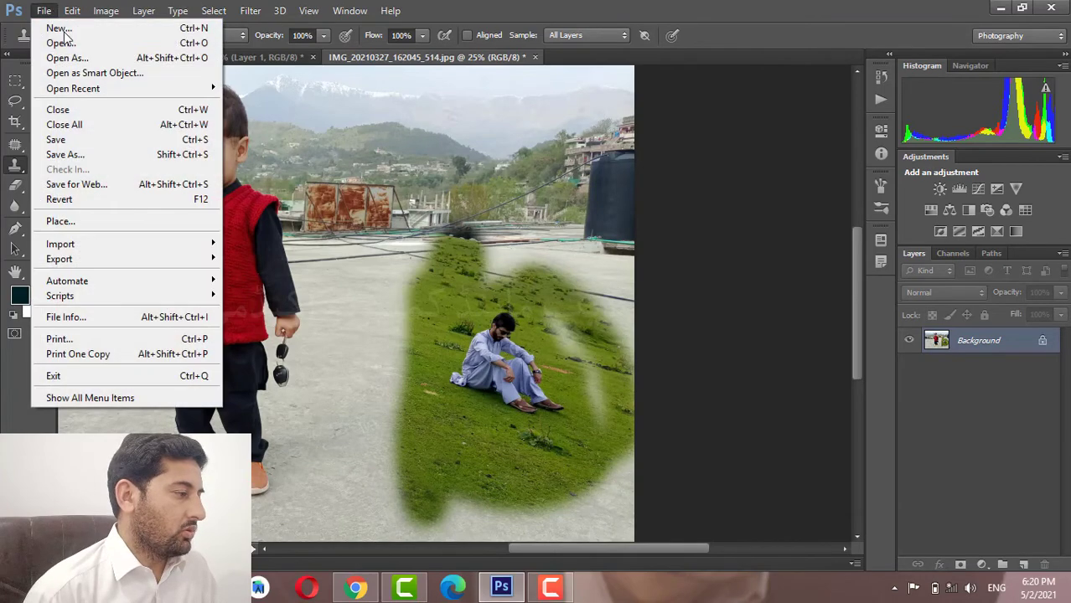
left_click(64, 40)
left_click_drag(608, 188, 621, 341)
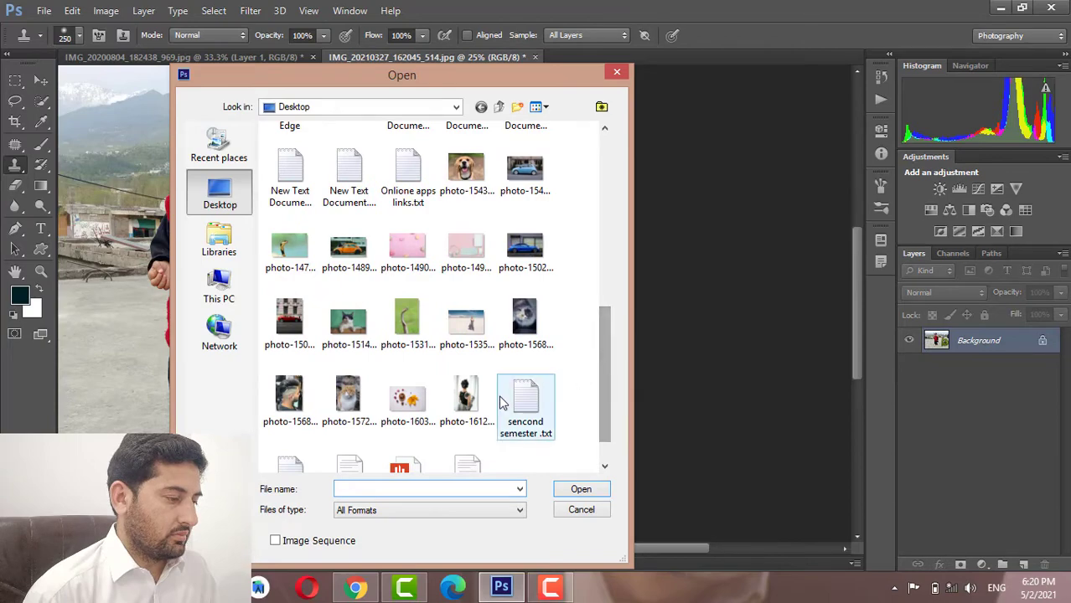
double_click(465, 400)
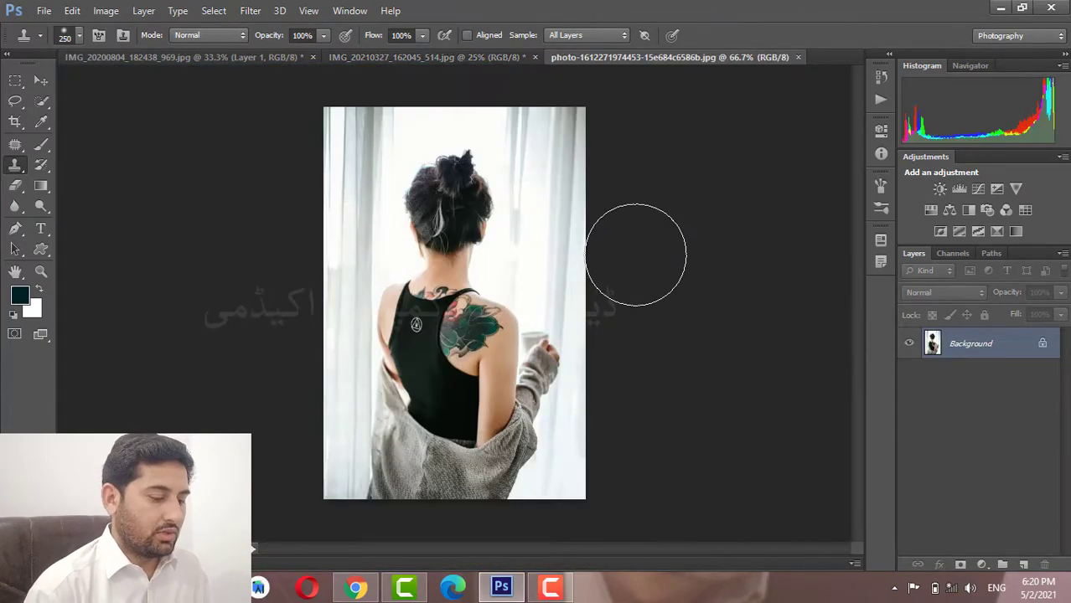
At 200% zoom with a smaller brush, clone dark hair over the white strand in the bun.
key("ctrl+plus")
key("ctrl+plus")
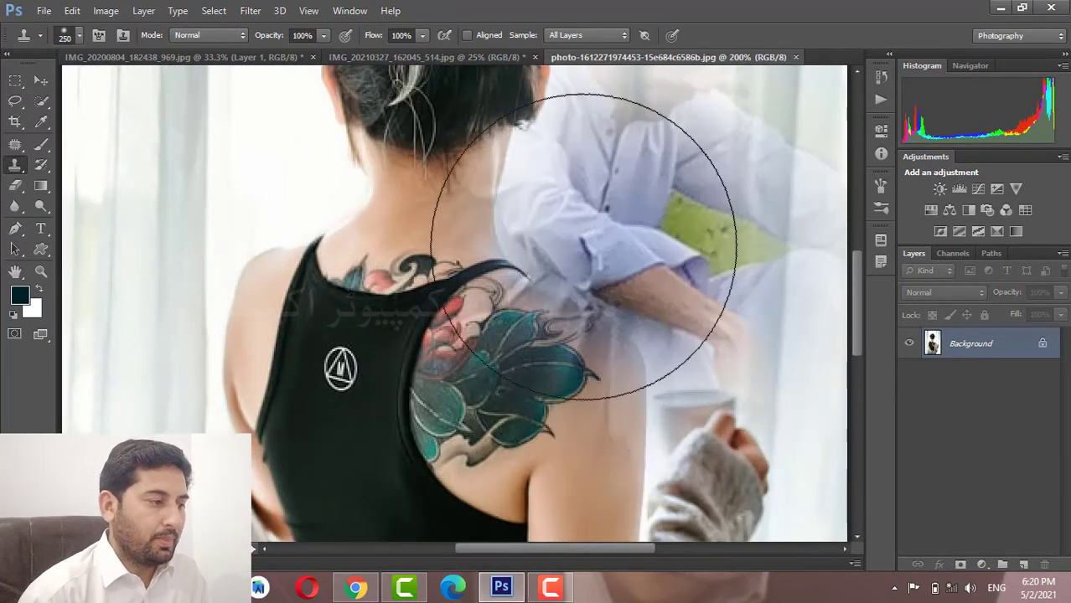
scroll(490, 183, "up", 2)
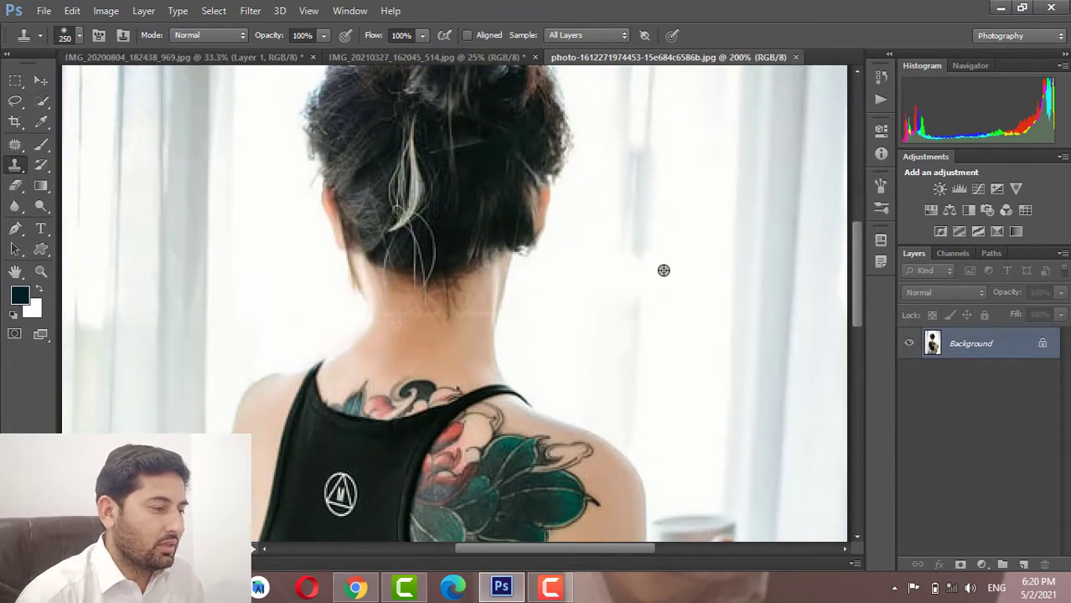
scroll(661, 270, "up", 1)
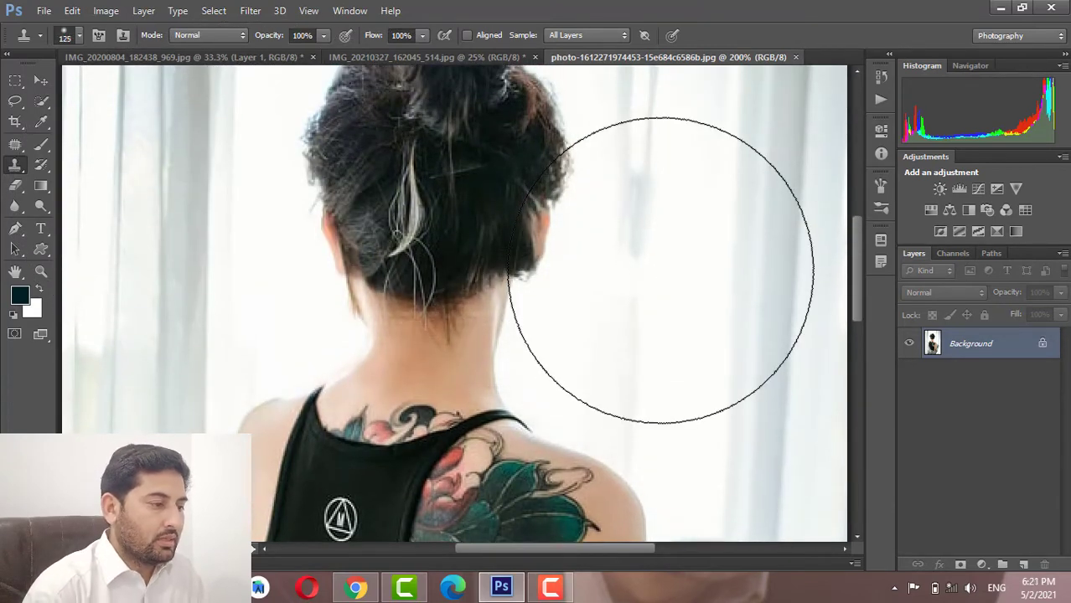
key("bracketleft")
key("bracketleft")
key("bracketleft")
scroll(661, 270, "up", 2)
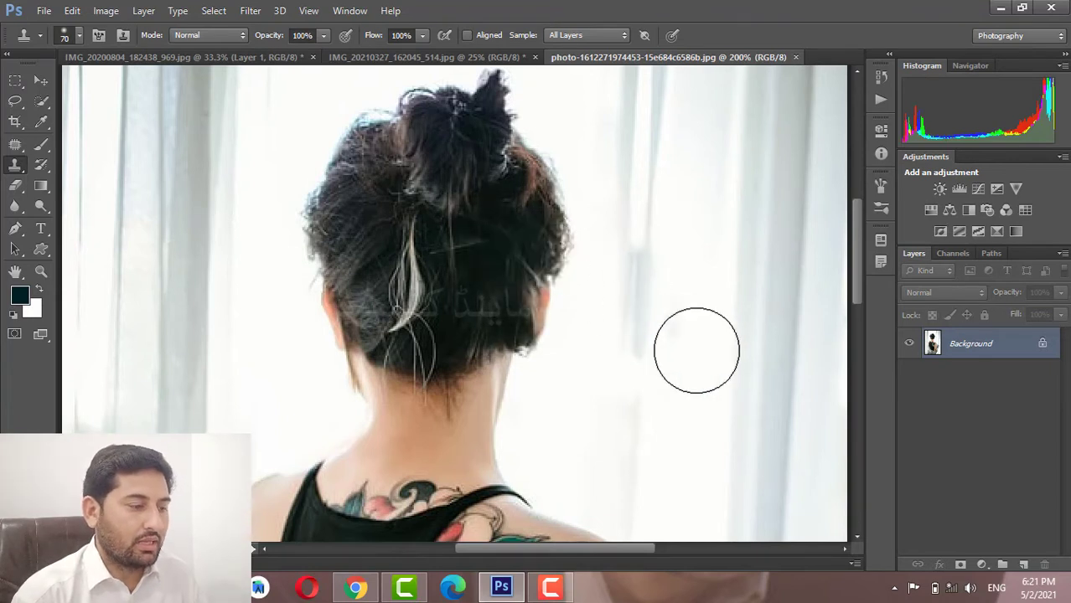
left_click(466, 243, "alt")
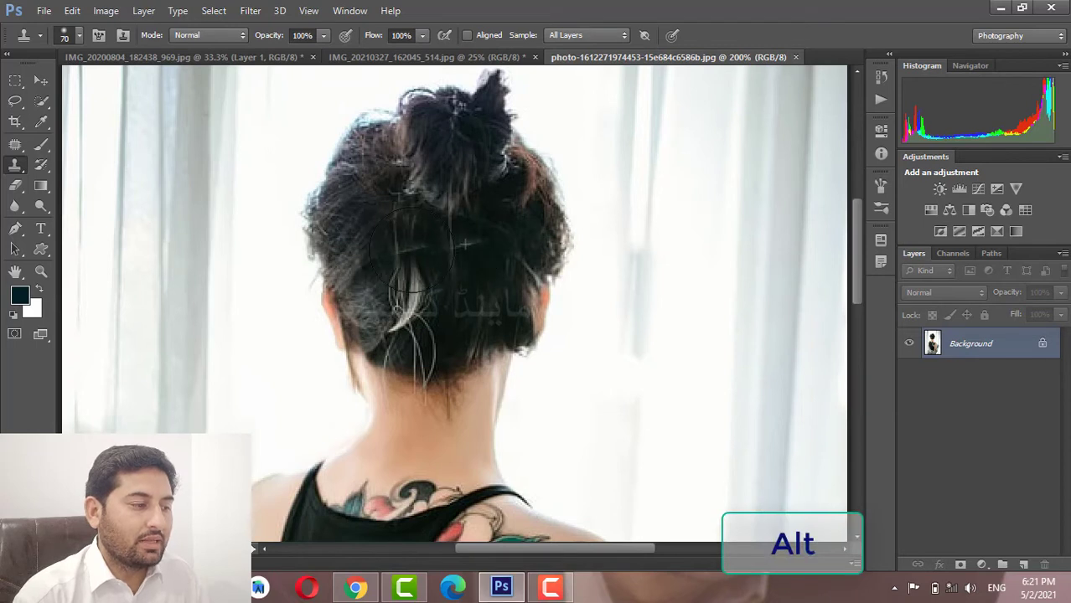
mouse_move(411, 249)
left_mouse_down()
mouse_move(435, 334)
mouse_move(412, 318)
mouse_move(421, 370)
left_mouse_up()
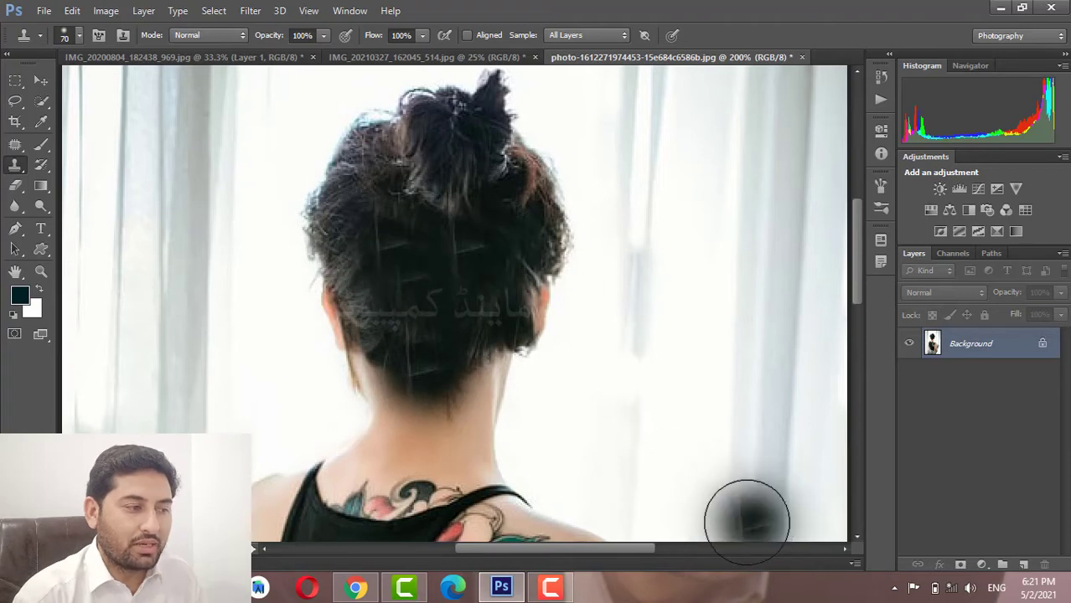
Scroll down to the shoulder tattoo and zoom to 300%.
scroll(622, 449, "down", 2)
scroll(629, 452, "down", 3)
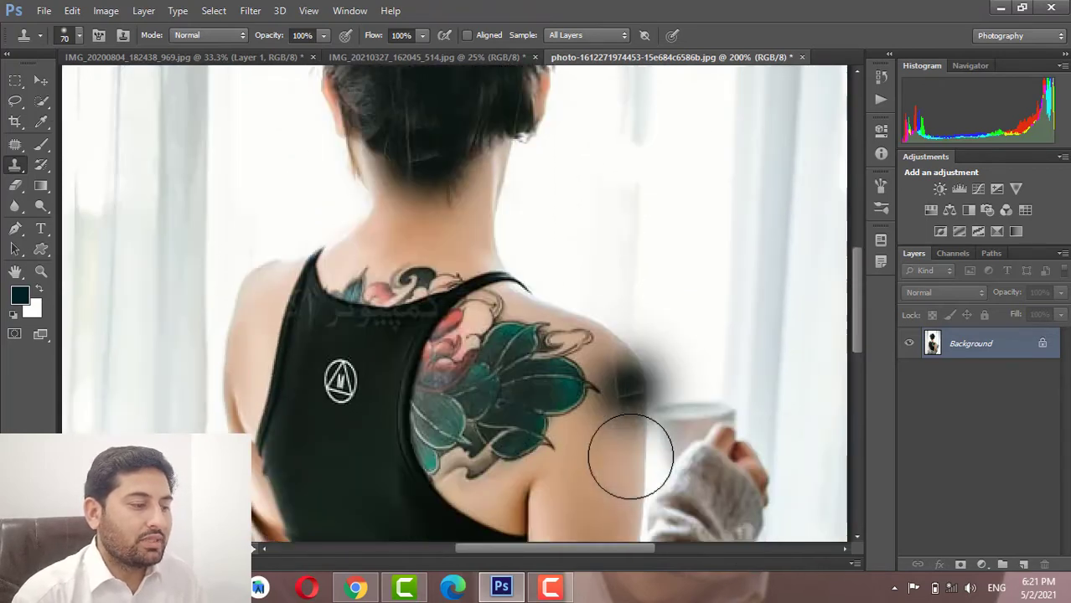
scroll(630, 457, "down", 2)
key("ctrl+plus")
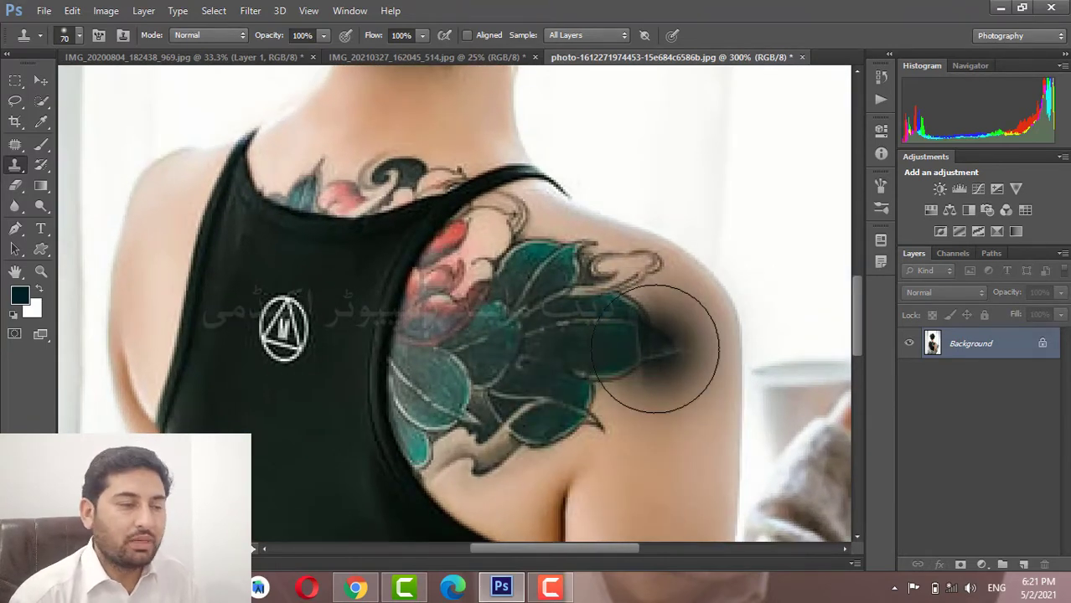
Shrink the Clone Stamp to 20 px and clone clean skin over the neck tattoo swirl by the strap.
left_click(429, 253)
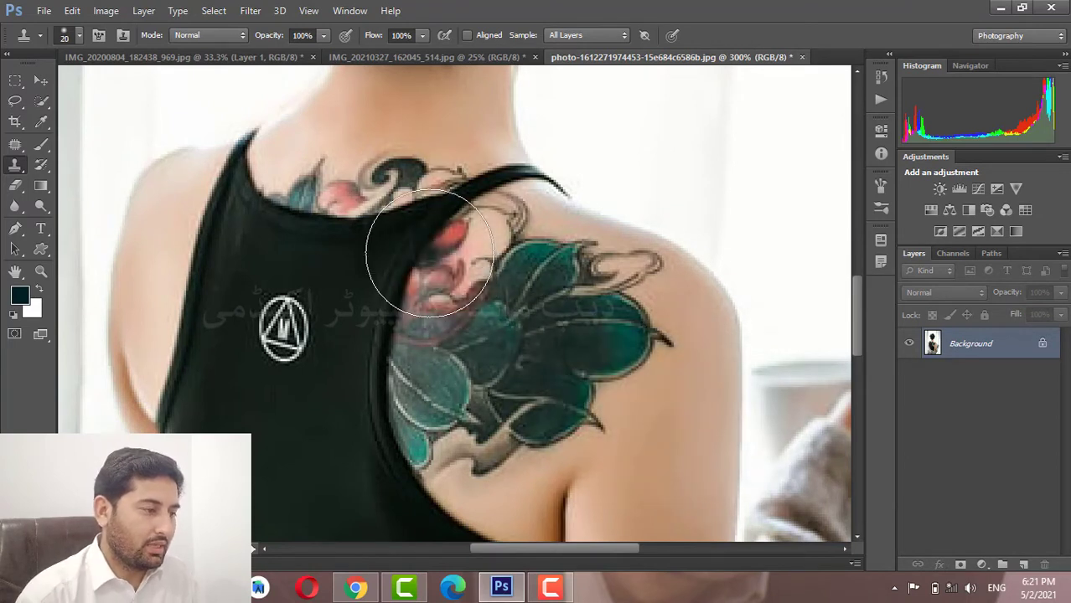
key("bracketleft")
key("bracketleft")
key("bracketleft")
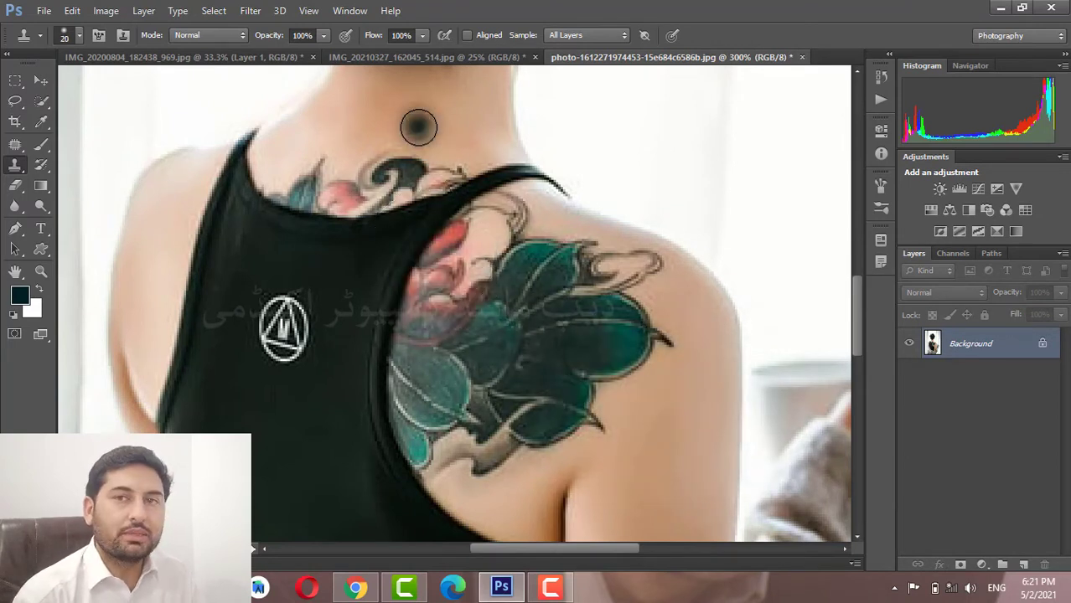
key("alt")
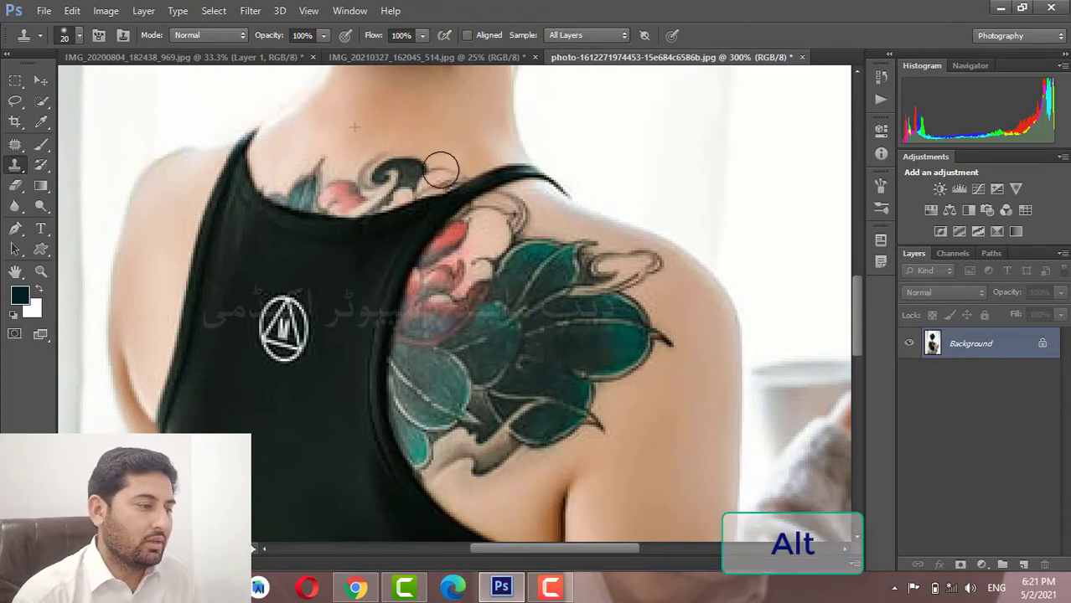
left_click_drag(442, 170, 402, 176)
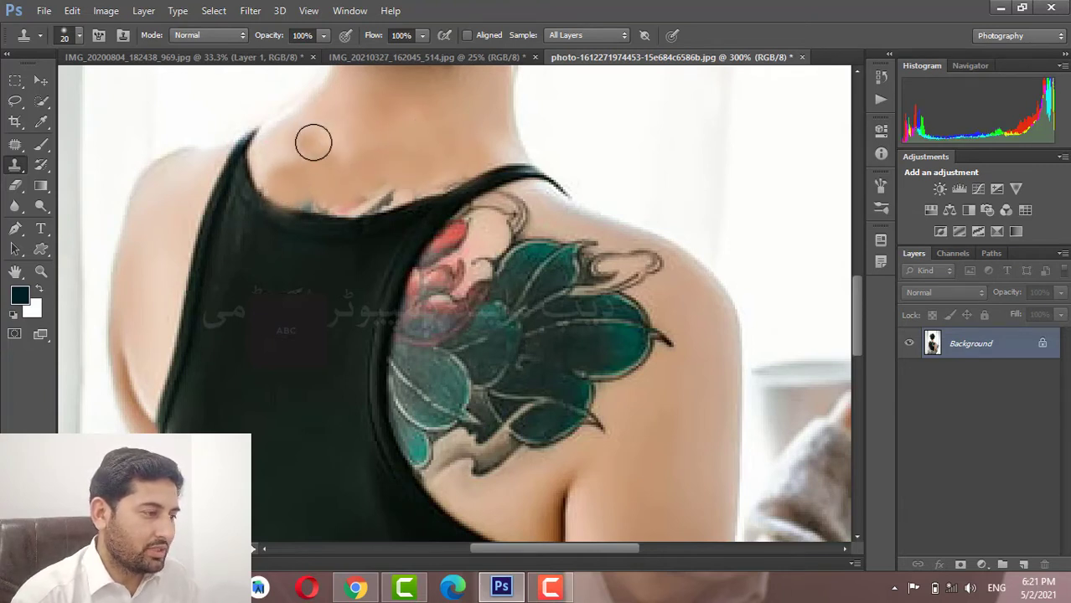
mouse_move(272, 128)
left_mouse_down()
mouse_move(359, 174)
mouse_move(438, 184)
left_mouse_up()
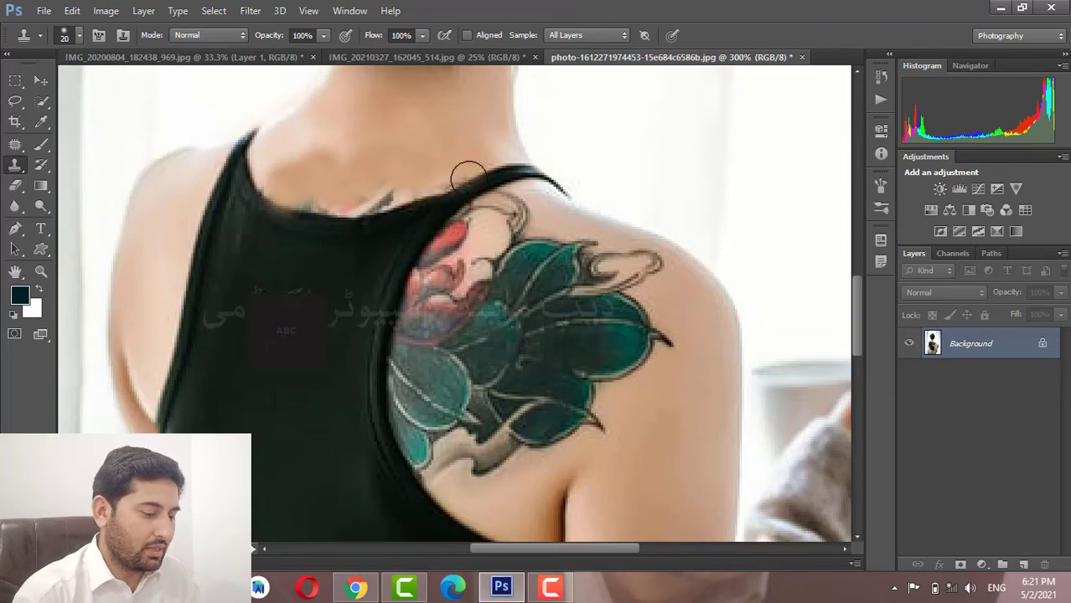
key("ctrl+plus")
key("ctrl+plus")
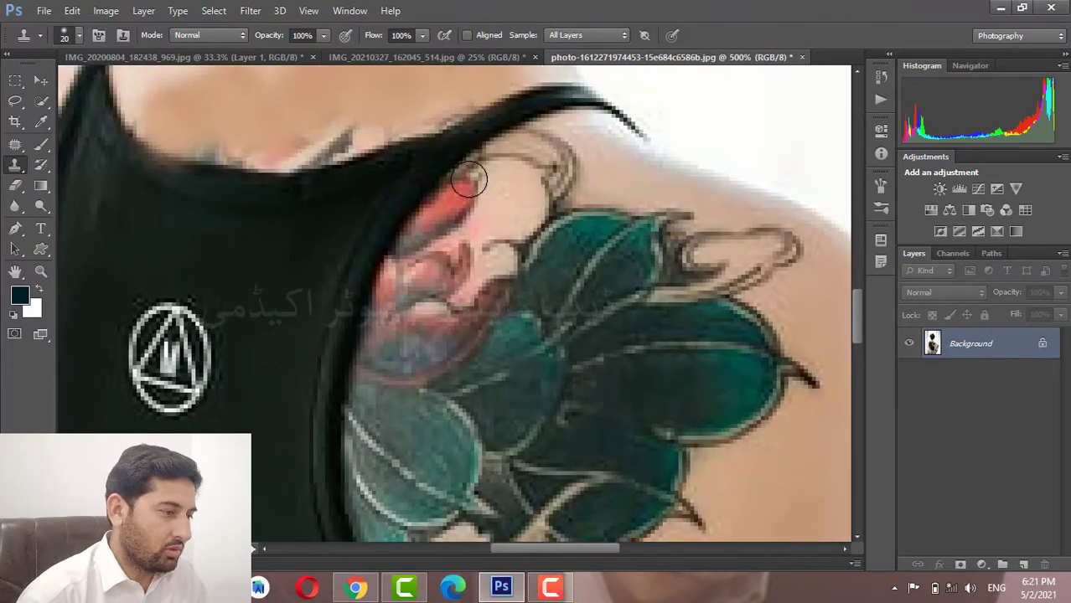
Zoom to 500% and clone skin over the grey streak by the strap and spots at the hair edge.
scroll(466, 172, "up", 1)
scroll(466, 172, "up", 1)
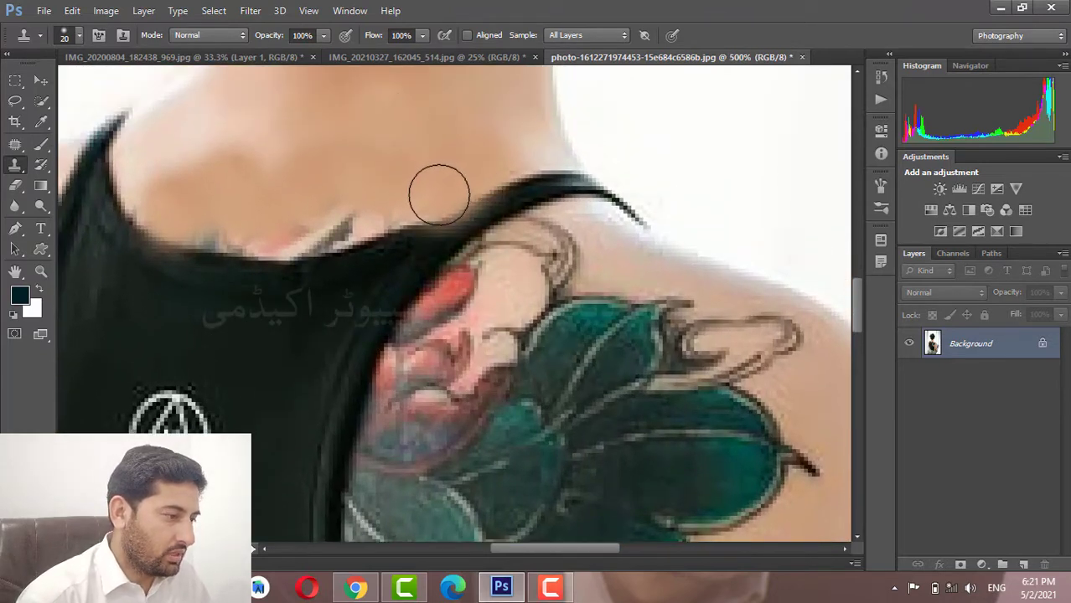
mouse_move(417, 202)
left_mouse_down()
mouse_move(358, 219)
mouse_move(378, 251)
mouse_move(289, 233)
mouse_move(323, 227)
mouse_move(269, 237)
left_mouse_up()
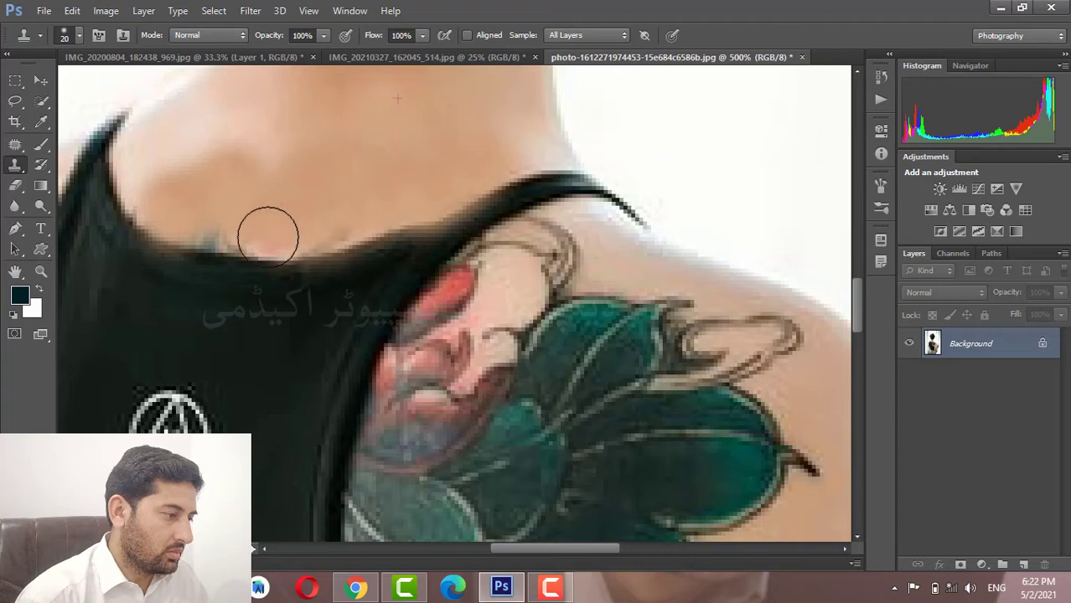
left_click(215, 204, "alt")
left_click(219, 230)
left_click(265, 241)
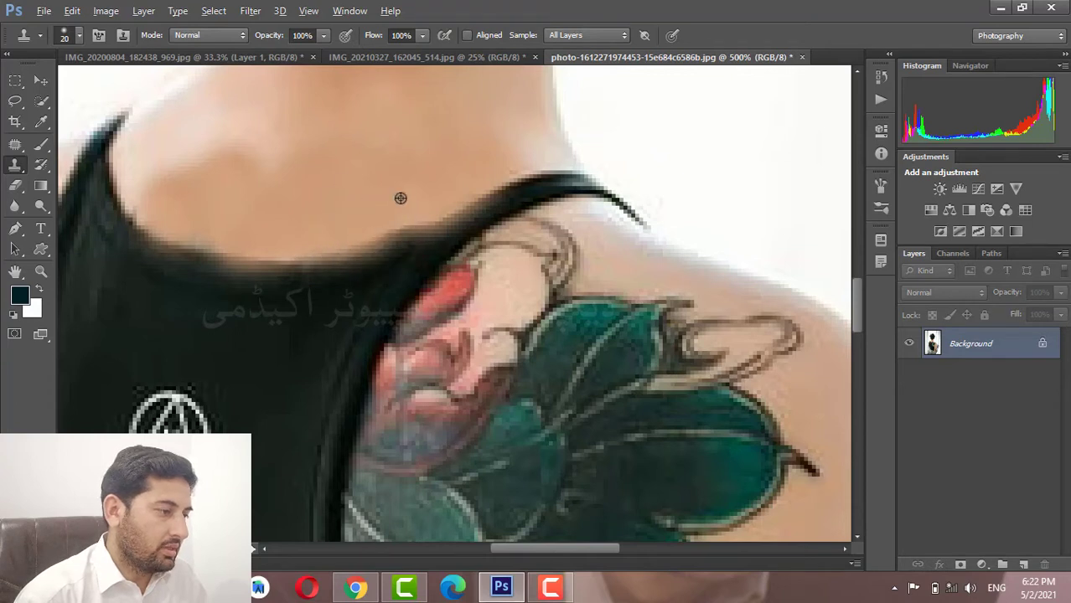
Resample clean neck skin and paint it across the remaining neck marks.
scroll(239, 114, "up", 2)
left_click(271, 186, "alt")
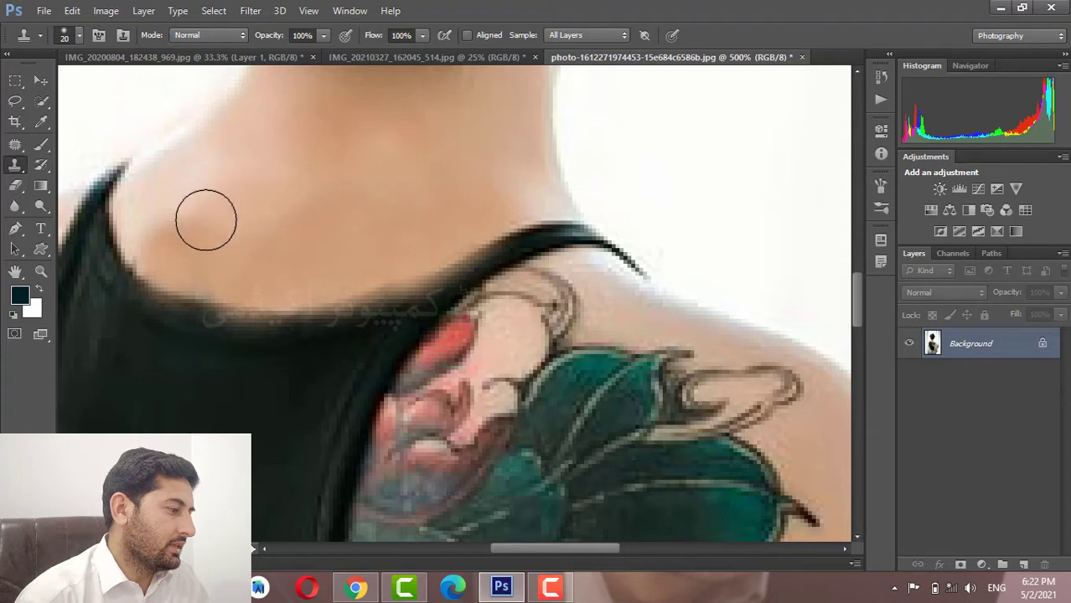
left_click_drag(163, 243, 167, 231)
left_click(208, 205, "alt")
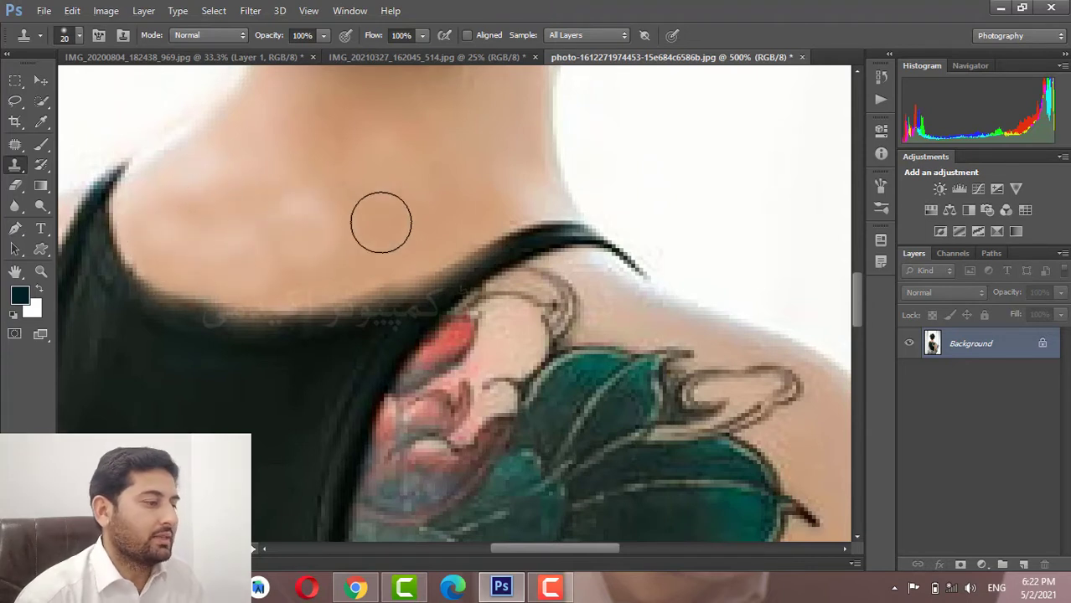
scroll(622, 359, "down", 2)
scroll(609, 346, "down", 1)
Sample shoulder skin and clone it over the shoulder crease and the lower teal tattoo leaves.
scroll(598, 354, "down", 2)
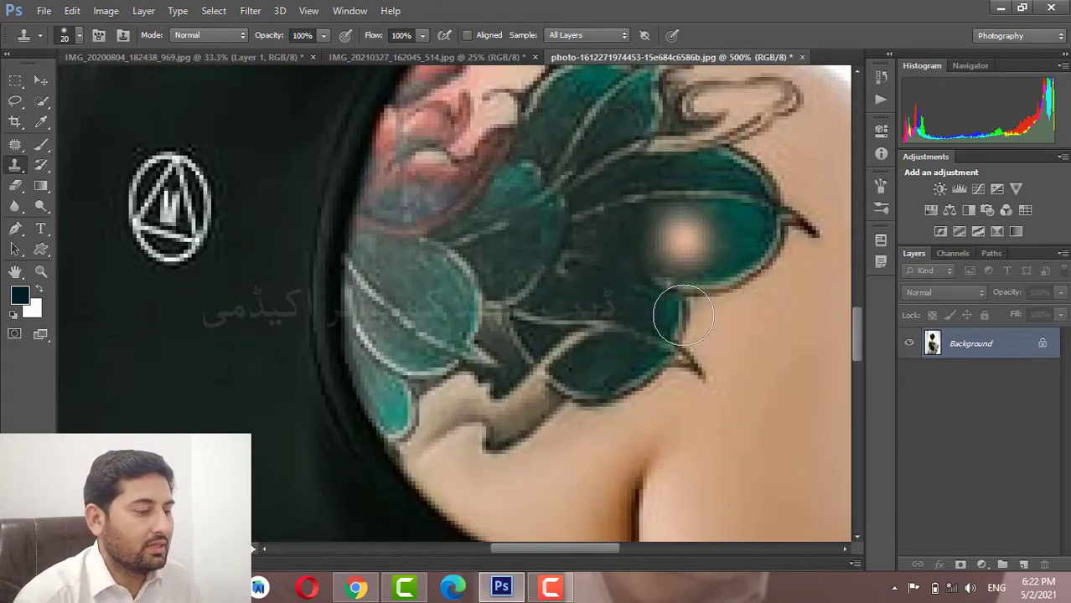
scroll(681, 234, "down", 1)
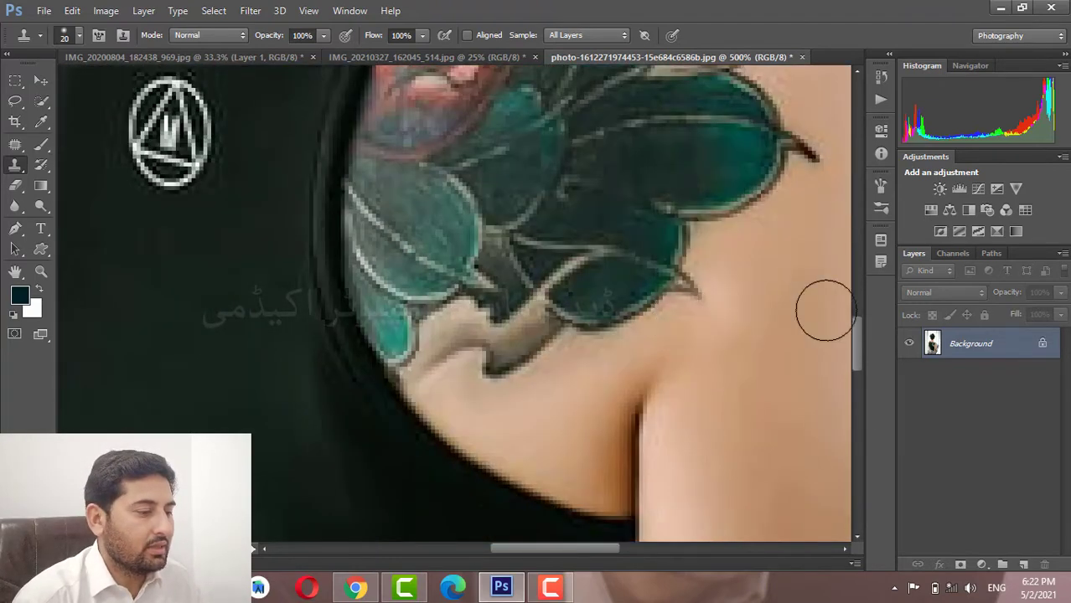
left_click(745, 382, "alt")
mouse_move(642, 408)
left_mouse_down()
mouse_move(632, 473)
mouse_move(662, 412)
mouse_move(672, 445)
mouse_move(656, 481)
left_mouse_up()
scroll(730, 375, "up", 1)
scroll(730, 375, "up", 3)
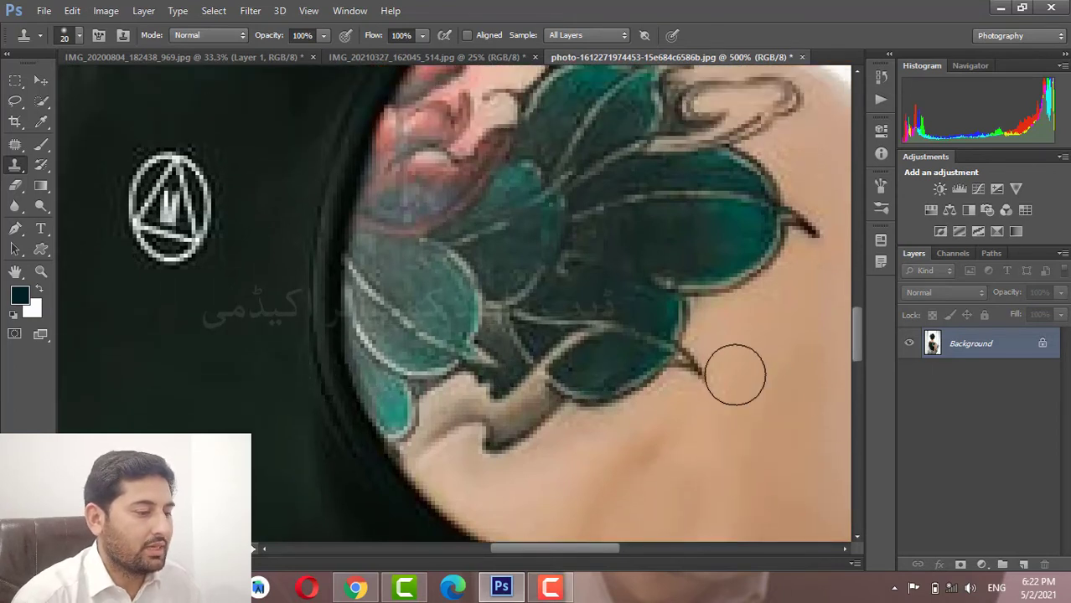
mouse_move(688, 360)
left_mouse_down()
mouse_move(675, 373)
mouse_move(585, 386)
mouse_move(603, 403)
left_mouse_up()
mouse_move(510, 426)
left_mouse_down()
mouse_move(455, 400)
mouse_move(416, 409)
mouse_move(514, 335)
mouse_move(502, 333)
mouse_move(501, 362)
mouse_move(622, 371)
mouse_move(593, 303)
mouse_move(526, 244)
mouse_move(676, 321)
mouse_move(746, 318)
mouse_move(677, 303)
mouse_move(744, 284)
mouse_move(593, 200)
mouse_move(748, 251)
mouse_move(658, 180)
mouse_move(776, 255)
mouse_move(681, 168)
left_mouse_up()
Clone skin over the remaining teal leaf tail, curl mark and leaf tips on the shoulder.
scroll(754, 293, "up", 2)
scroll(789, 323, "up", 2)
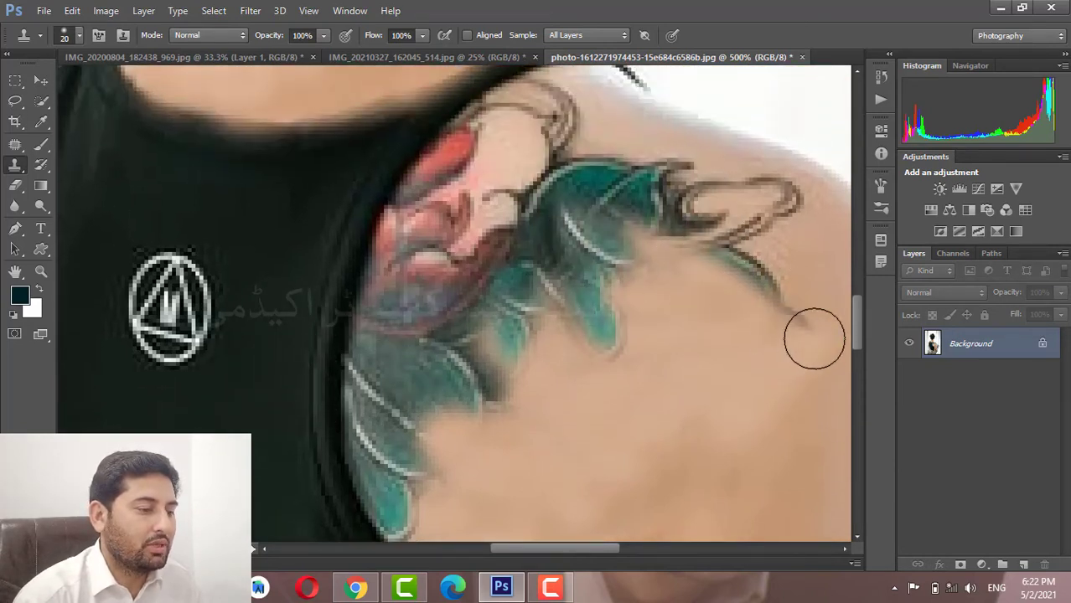
mouse_move(815, 338)
left_mouse_down()
mouse_move(769, 305)
mouse_move(709, 215)
left_mouse_up()
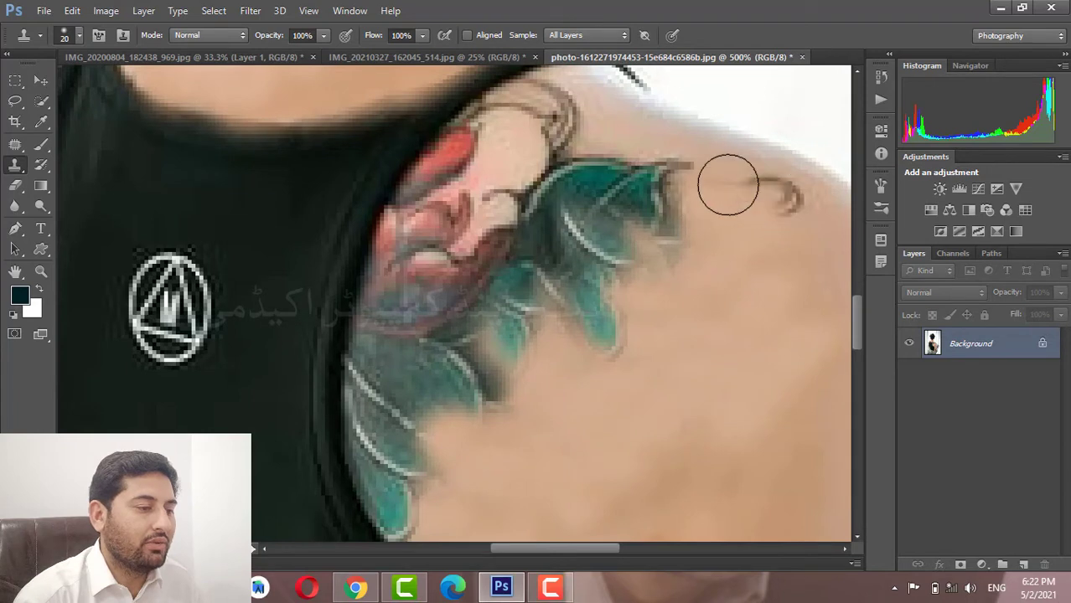
left_click(776, 195)
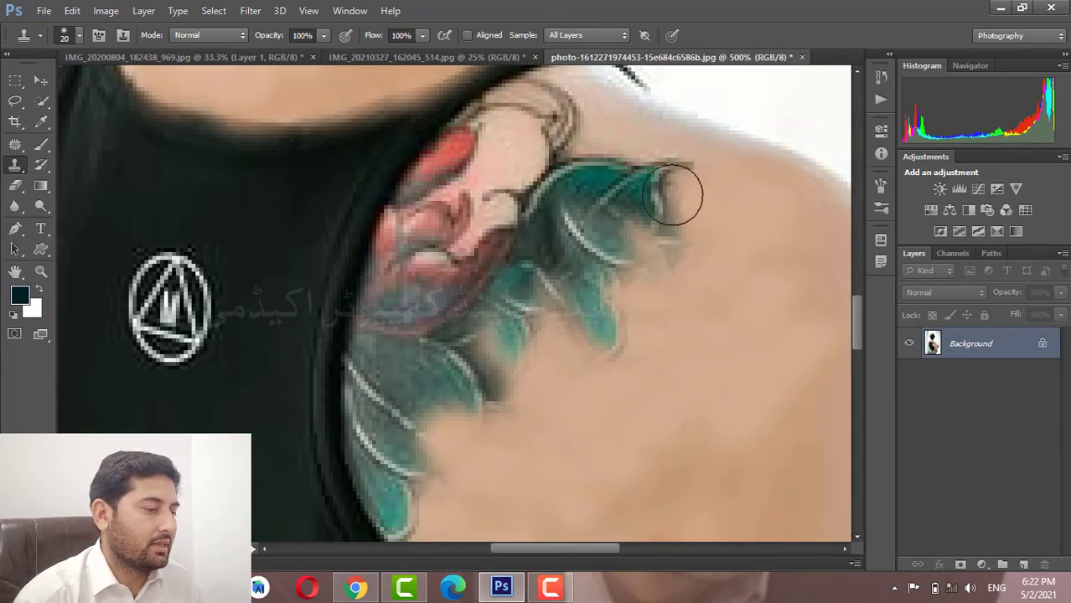
left_click_drag(670, 192, 664, 179)
mouse_move(580, 182)
left_mouse_down()
mouse_move(670, 179)
mouse_move(609, 182)
mouse_move(670, 191)
mouse_move(685, 206)
mouse_move(629, 223)
left_mouse_up()
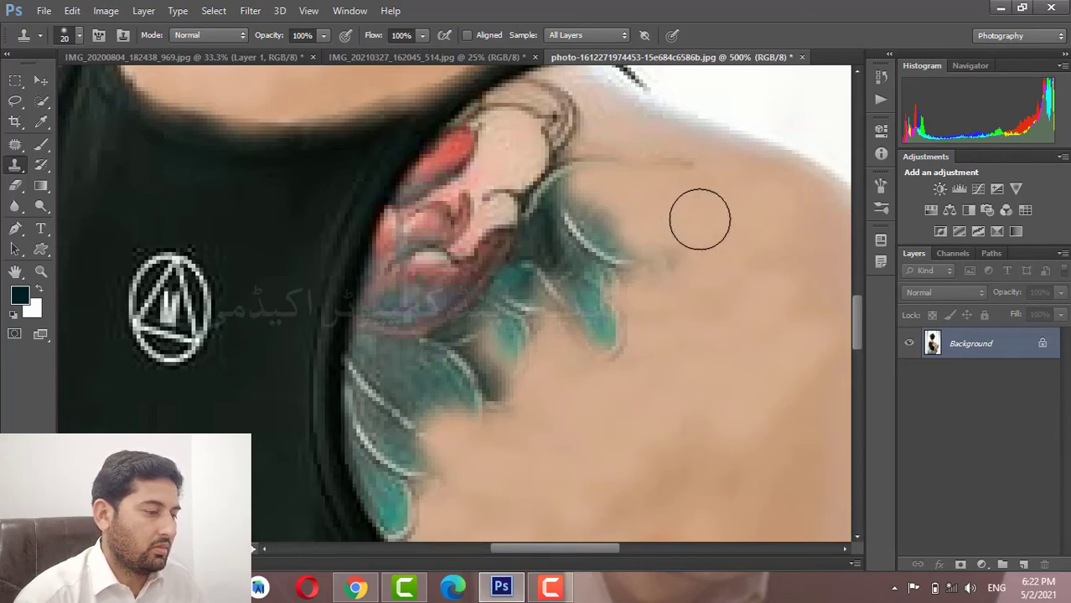
mouse_move(584, 320)
left_mouse_down()
mouse_move(566, 337)
mouse_move(572, 286)
mouse_move(445, 402)
mouse_move(444, 377)
mouse_move(518, 263)
mouse_move(591, 242)
mouse_move(680, 268)
mouse_move(549, 206)
mouse_move(601, 220)
mouse_move(639, 199)
mouse_move(645, 160)
mouse_move(565, 159)
mouse_move(564, 115)
mouse_move(550, 106)
mouse_move(521, 107)
mouse_move(539, 155)
mouse_move(524, 182)
mouse_move(485, 203)
mouse_move(476, 143)
mouse_move(430, 168)
mouse_move(398, 241)
mouse_move(425, 212)
mouse_move(447, 232)
mouse_move(449, 314)
mouse_move(488, 227)
mouse_move(524, 243)
mouse_move(416, 270)
mouse_move(394, 337)
mouse_move(452, 241)
mouse_move(462, 258)
mouse_move(460, 346)
mouse_move(443, 289)
mouse_move(401, 270)
mouse_move(382, 337)
mouse_move(398, 378)
mouse_move(395, 431)
mouse_move(409, 431)
mouse_move(430, 354)
mouse_move(380, 277)
mouse_move(387, 244)
left_mouse_up()
Zoom to 600% with a smaller brush and clone away the dark pixels along the shoulder edge.
scroll(398, 316, "down", 3)
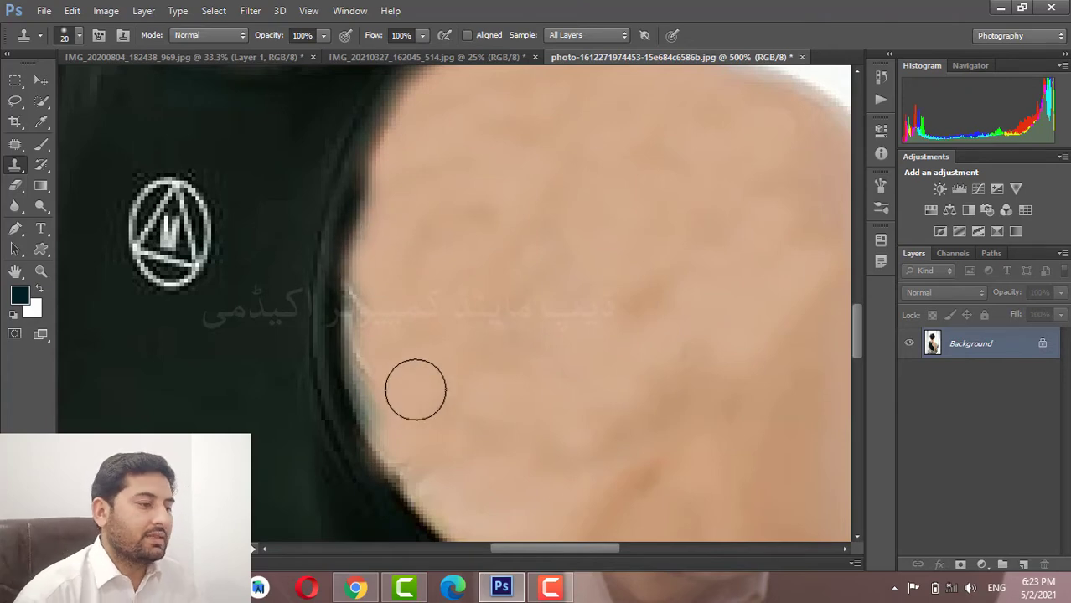
key("ctrl+plus")
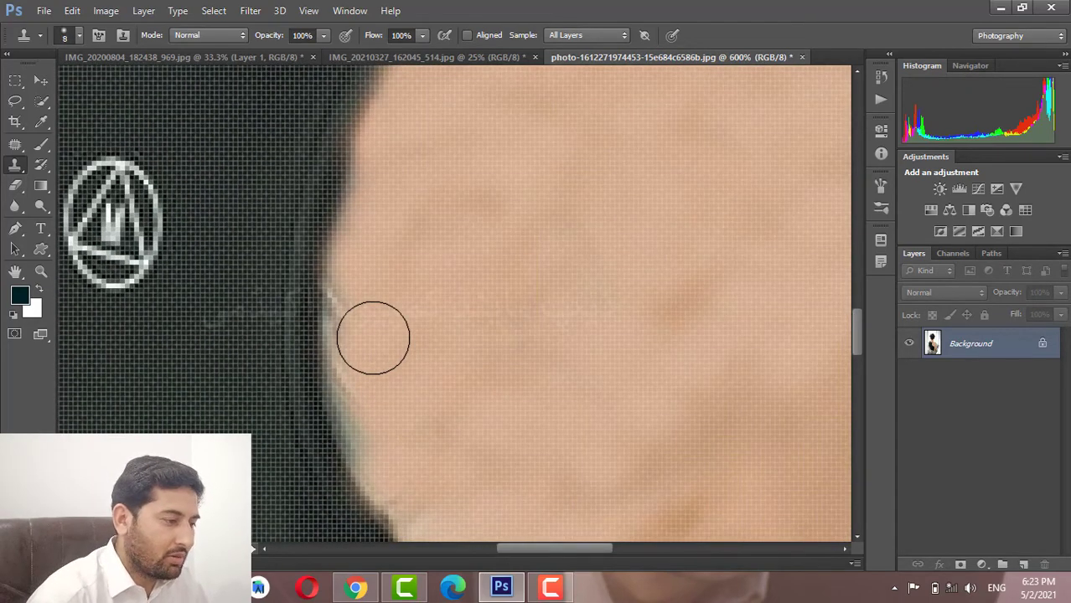
key("bracketleft")
key("bracketleft")
key("bracketleft")
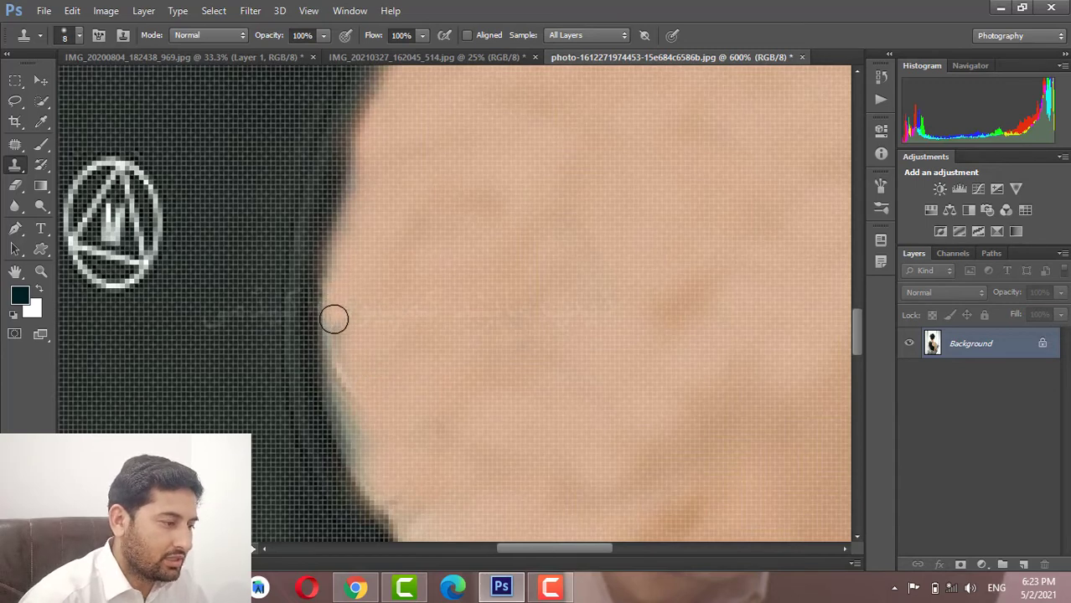
left_click_drag(341, 345, 355, 419)
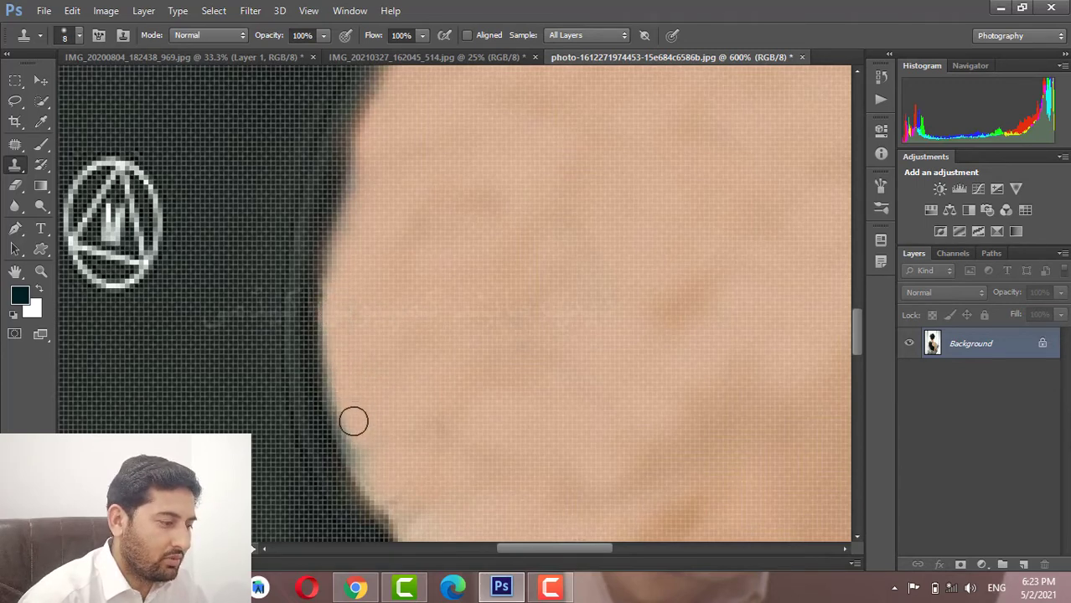
scroll(353, 421, "down", 2)
left_click_drag(359, 369, 358, 382)
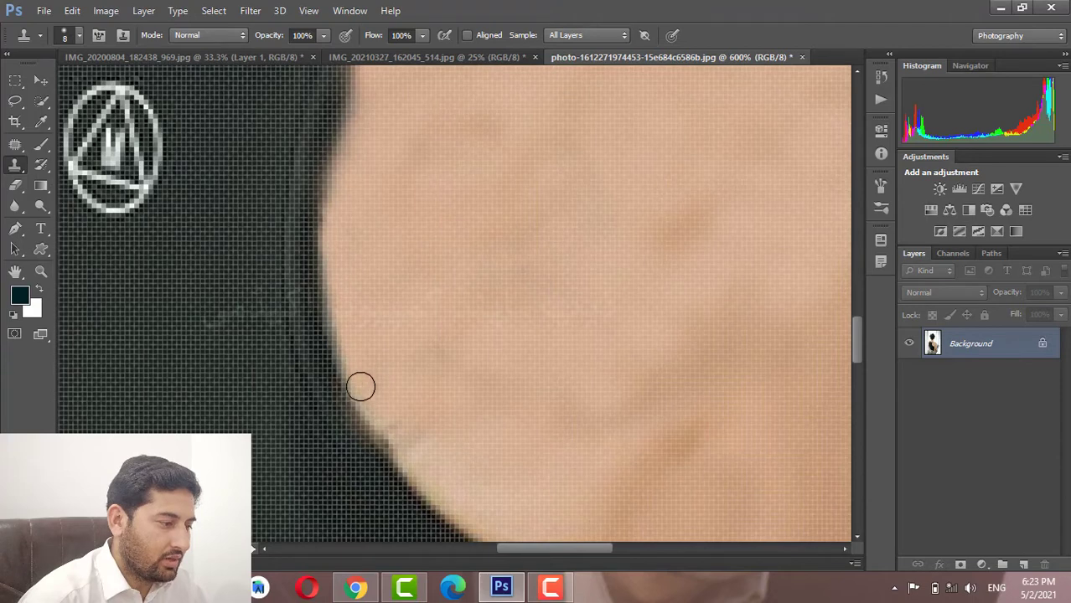
scroll(359, 382, "down", 1)
left_click_drag(416, 428, 447, 397)
scroll(447, 397, "down", 1)
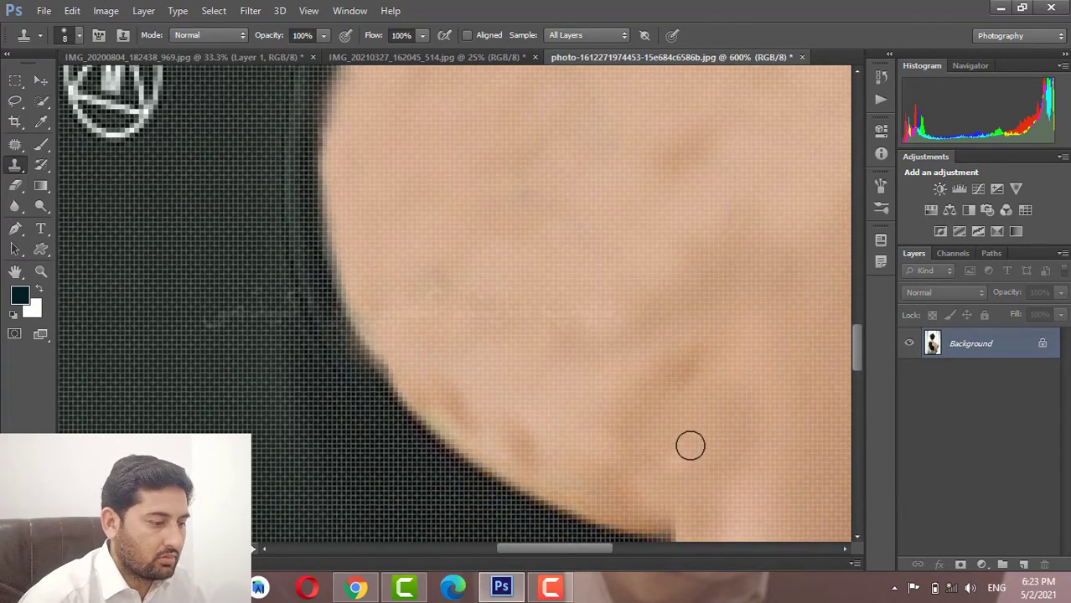
left_click_drag(691, 531, 672, 451)
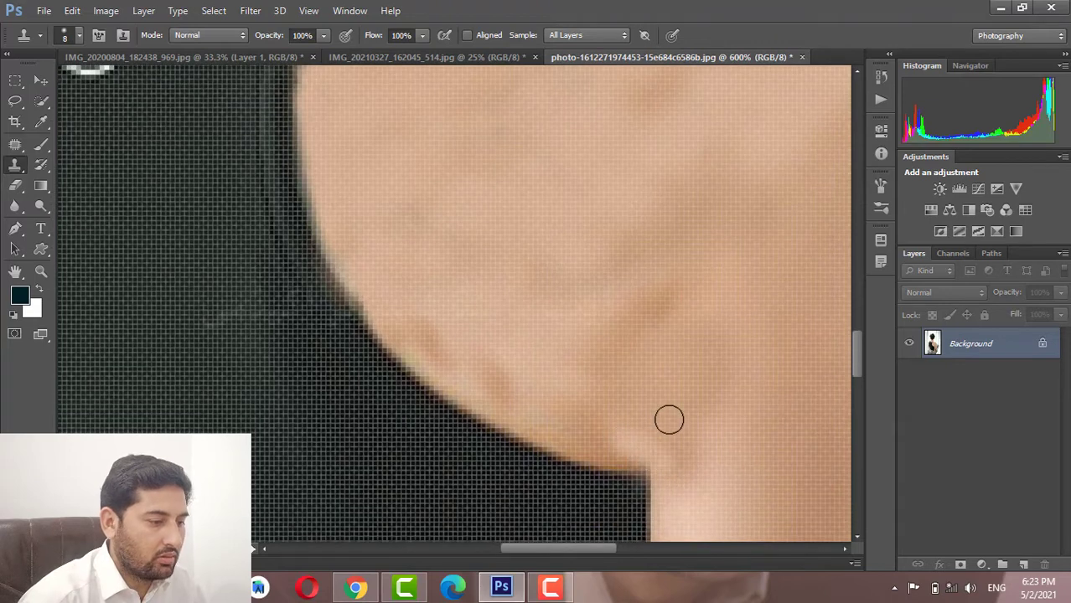
scroll(669, 419, "up", 3)
scroll(681, 383, "up", 2)
scroll(660, 351, "down", 3)
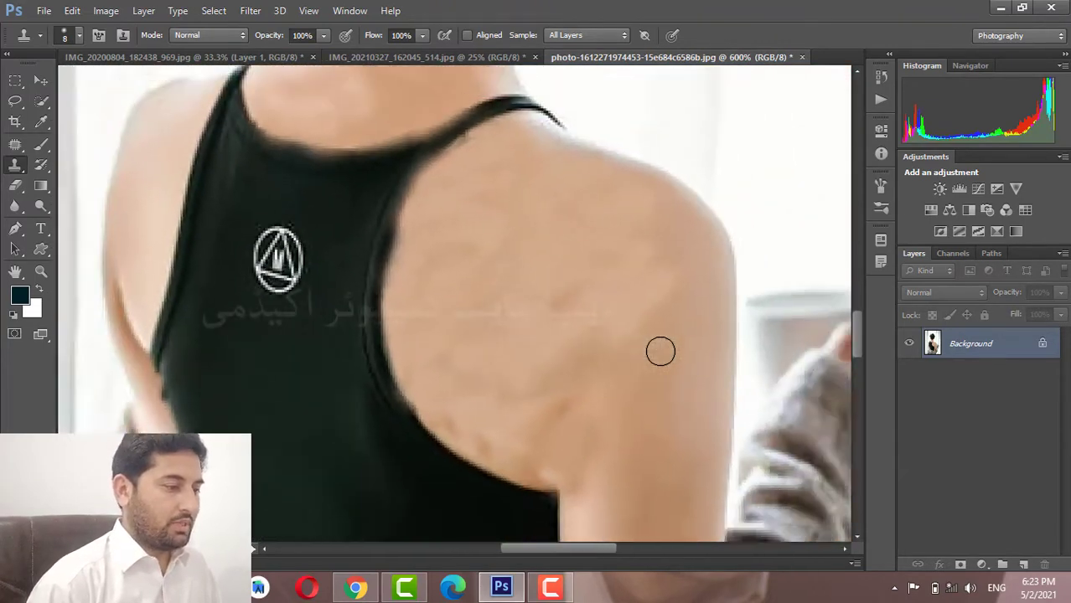
scroll(660, 351, "down", 1)
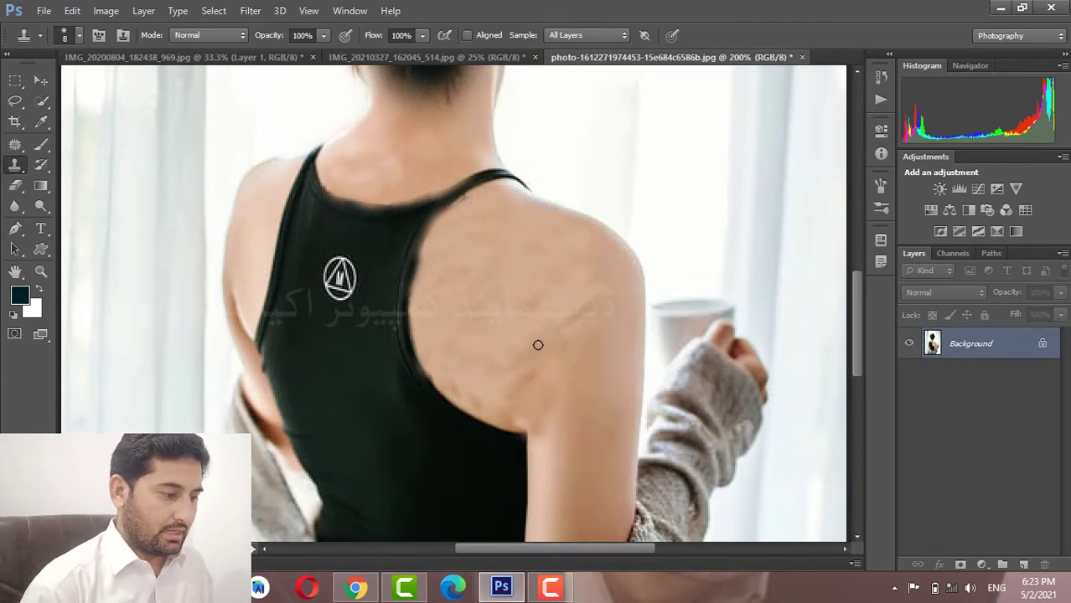
Set the brush to 40 px at 83% opacity and smooth the blotchy shoulder skin above the strap.
key("bracketright")
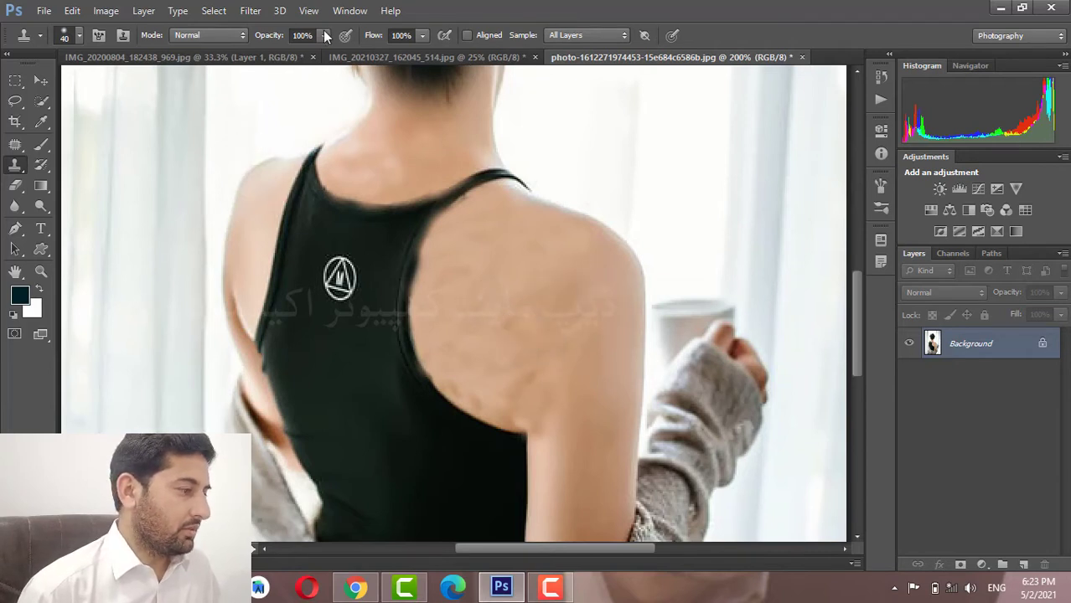
left_click_drag(326, 36, 309, 51)
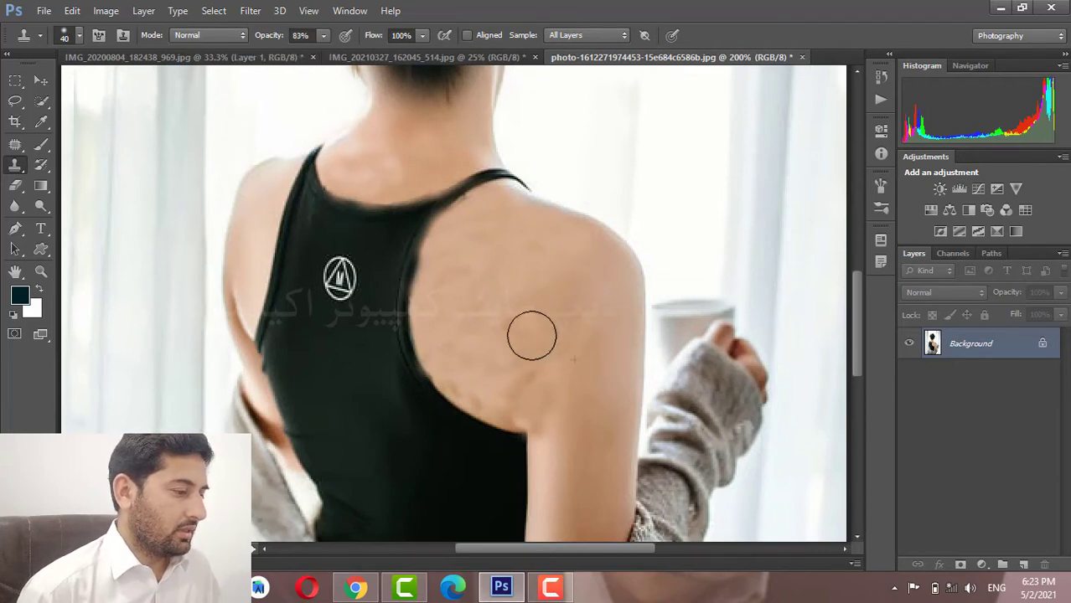
mouse_move(531, 335)
left_mouse_down()
mouse_move(519, 297)
mouse_move(459, 291)
mouse_move(472, 352)
mouse_move(526, 388)
left_mouse_up()
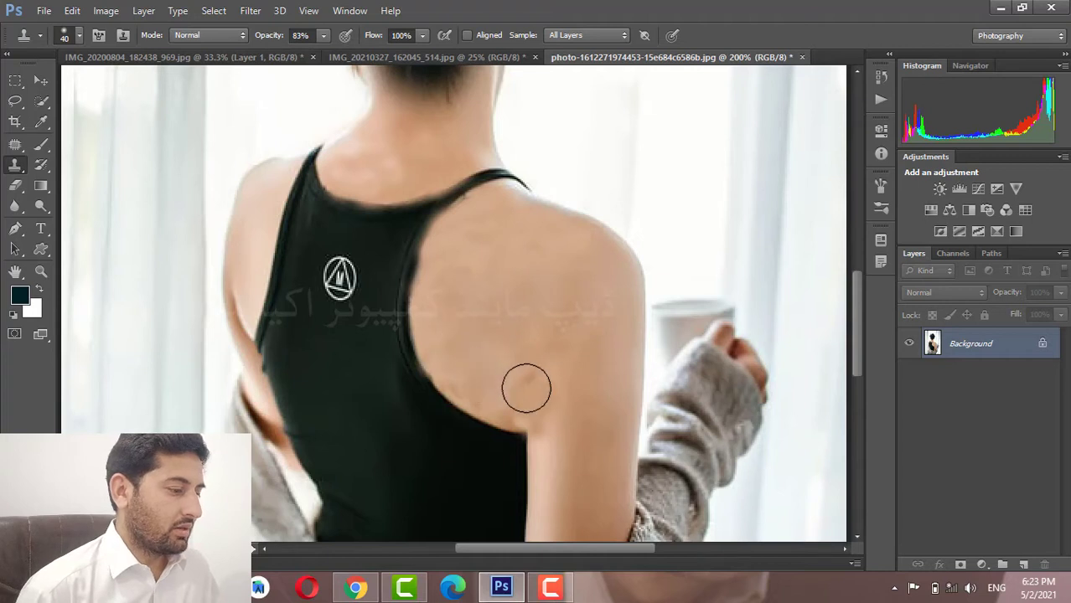
scroll(507, 235, "up", 1)
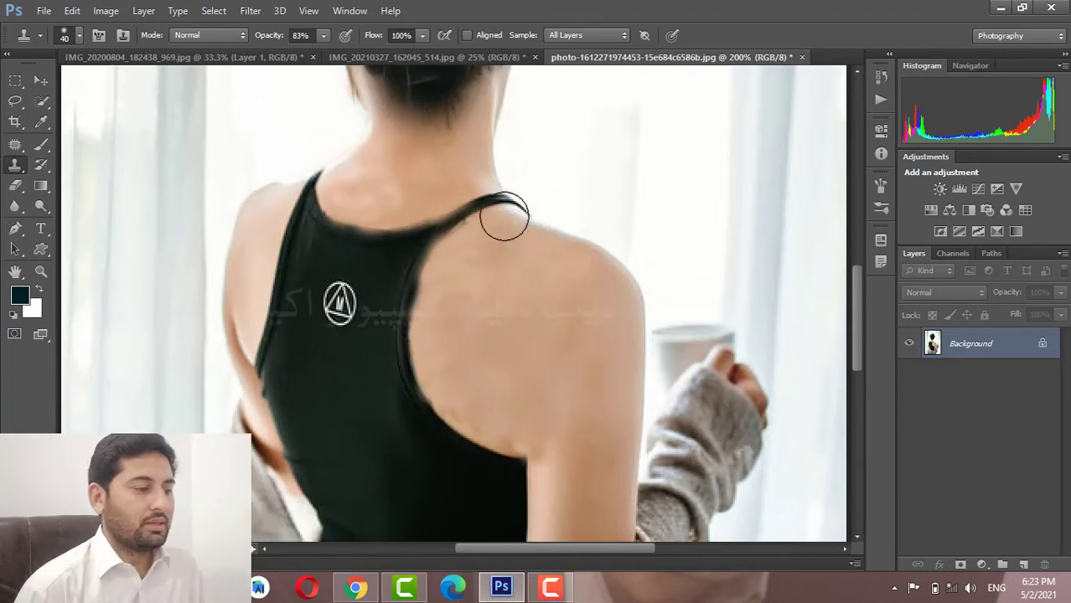
scroll(503, 214, "up", 3)
left_click(530, 226)
scroll(531, 228, "down", 3)
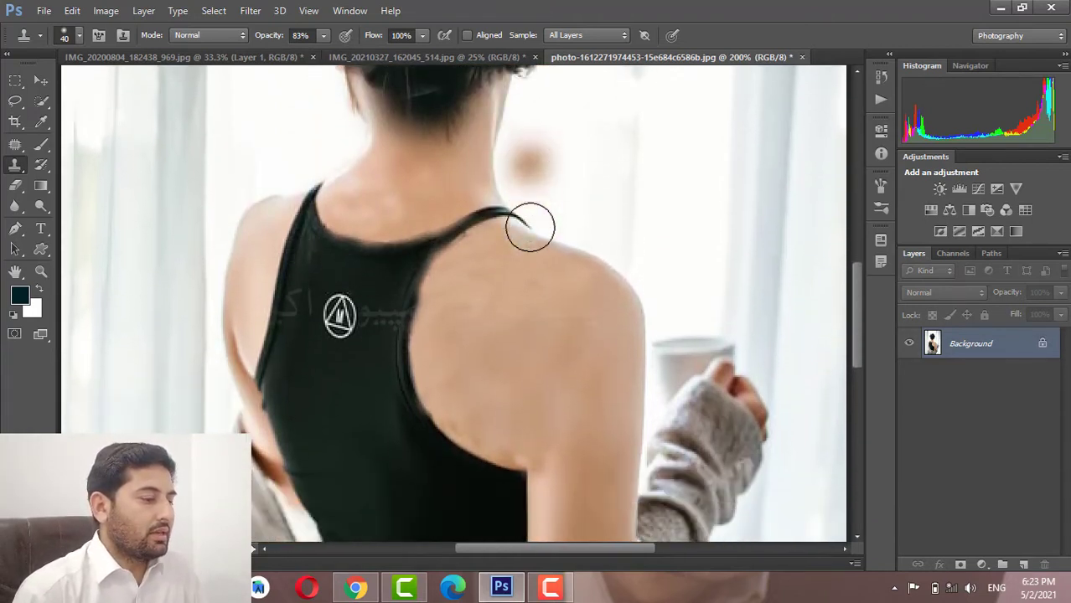
scroll(533, 227, "up", 4)
scroll(528, 214, "up", 4)
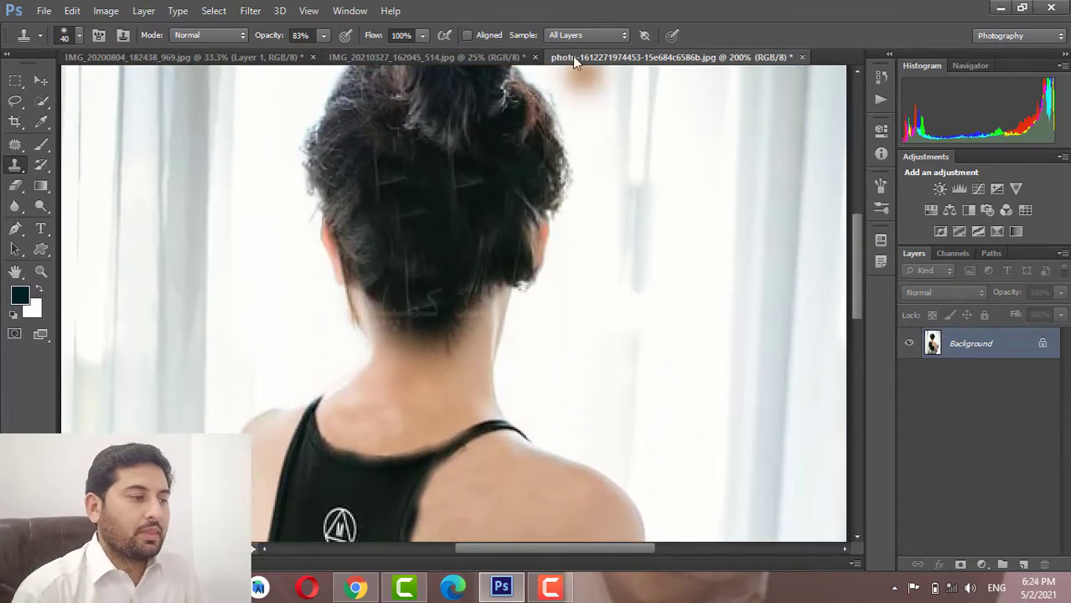
Close the boy-and-grass photo and the woman's shoulder photo, discarding changes to both.
left_click(369, 52)
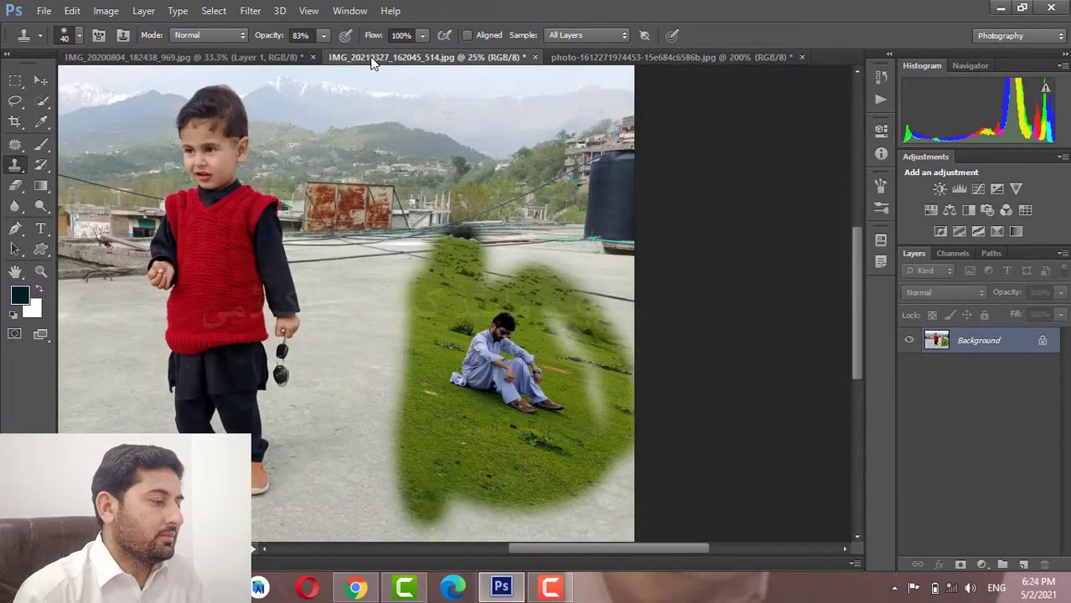
left_click(533, 57)
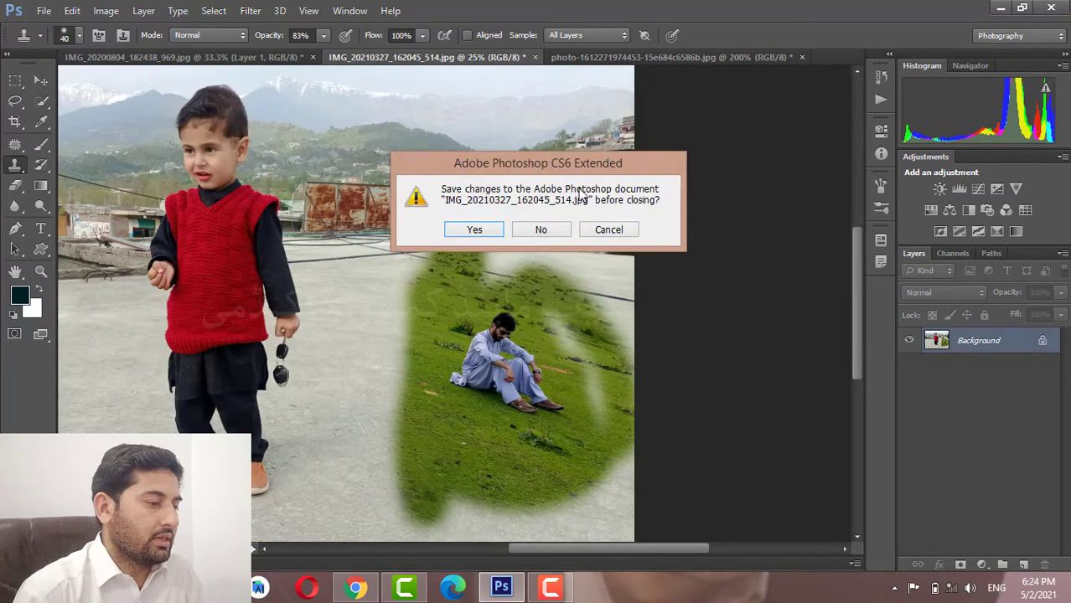
left_click(540, 231)
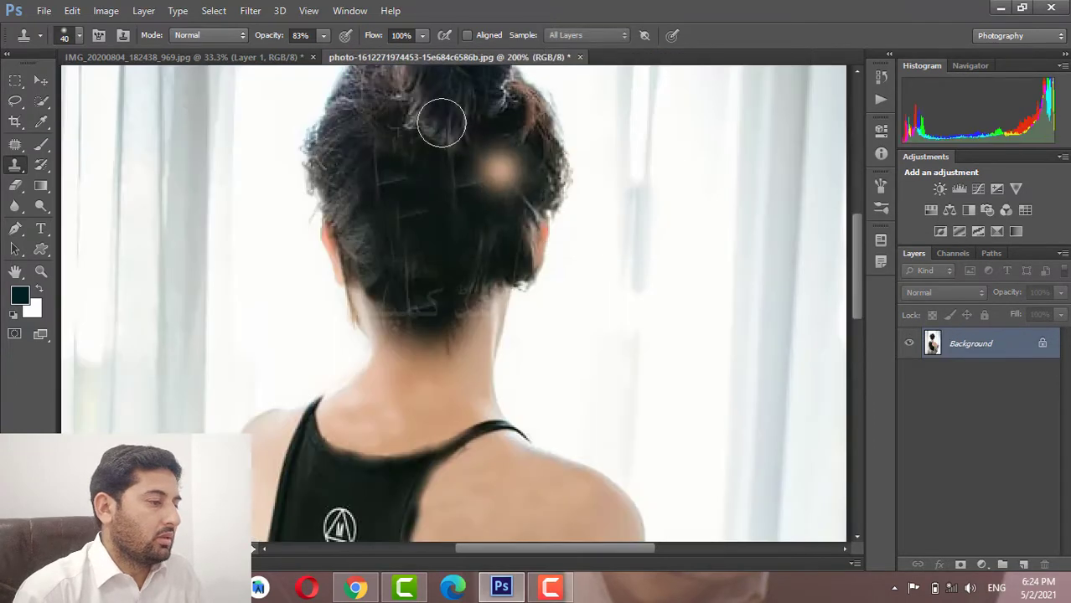
left_click(579, 57)
left_click(544, 238)
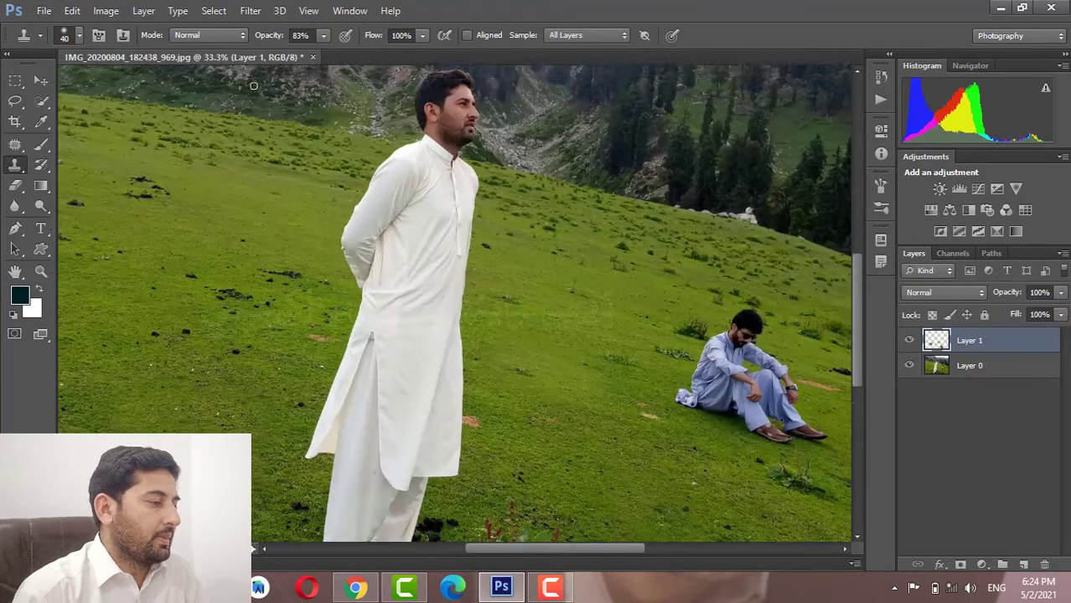
scroll(253, 86, "up", 3)
scroll(435, 151, "down", 2)
scroll(620, 217, "down", 3)
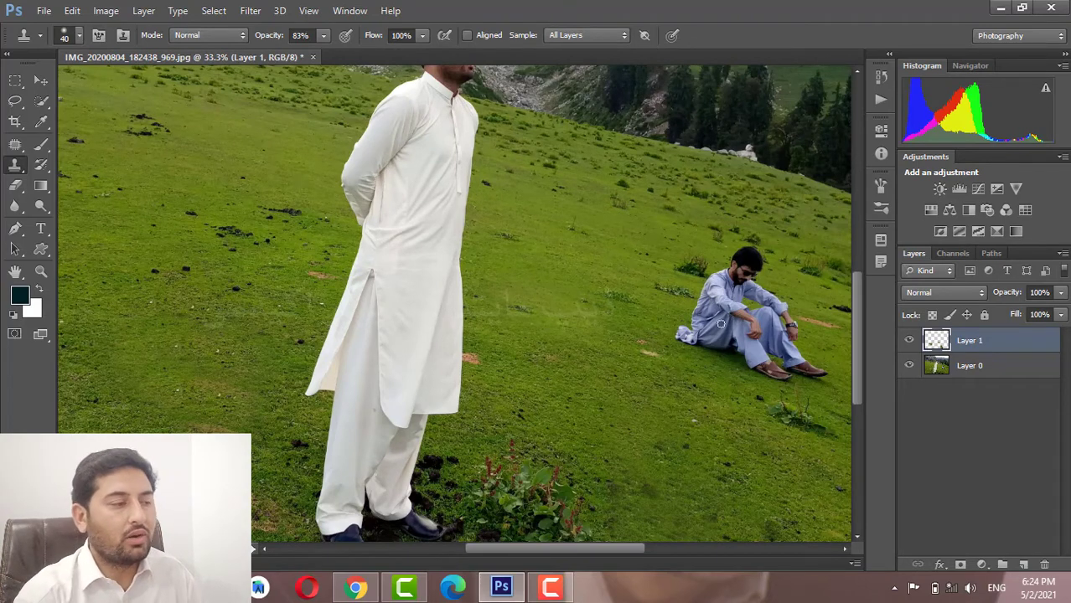
left_click(78, 41)
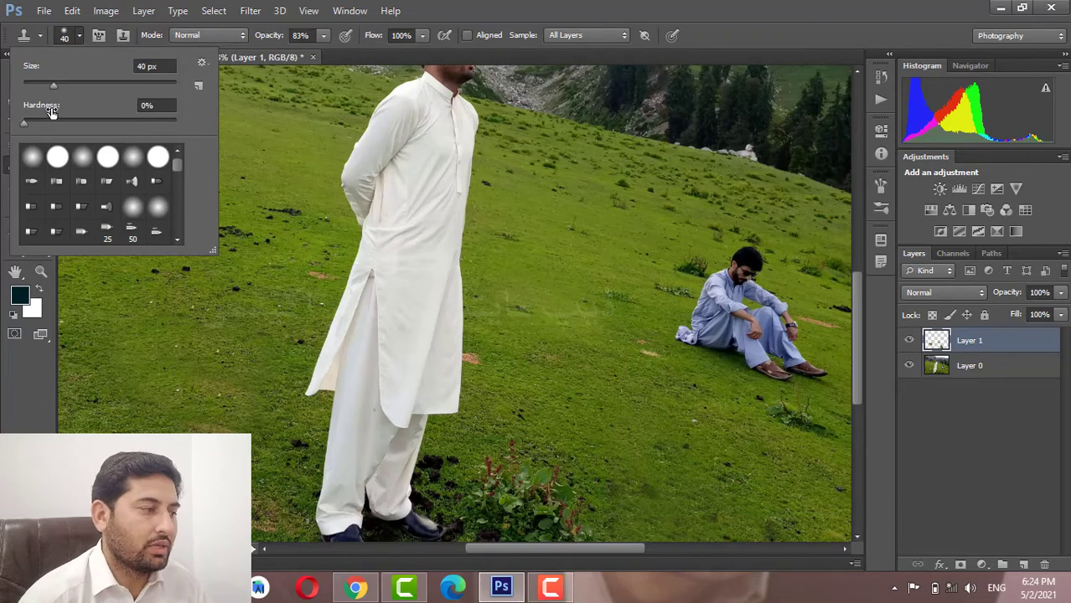
left_click(303, 159)
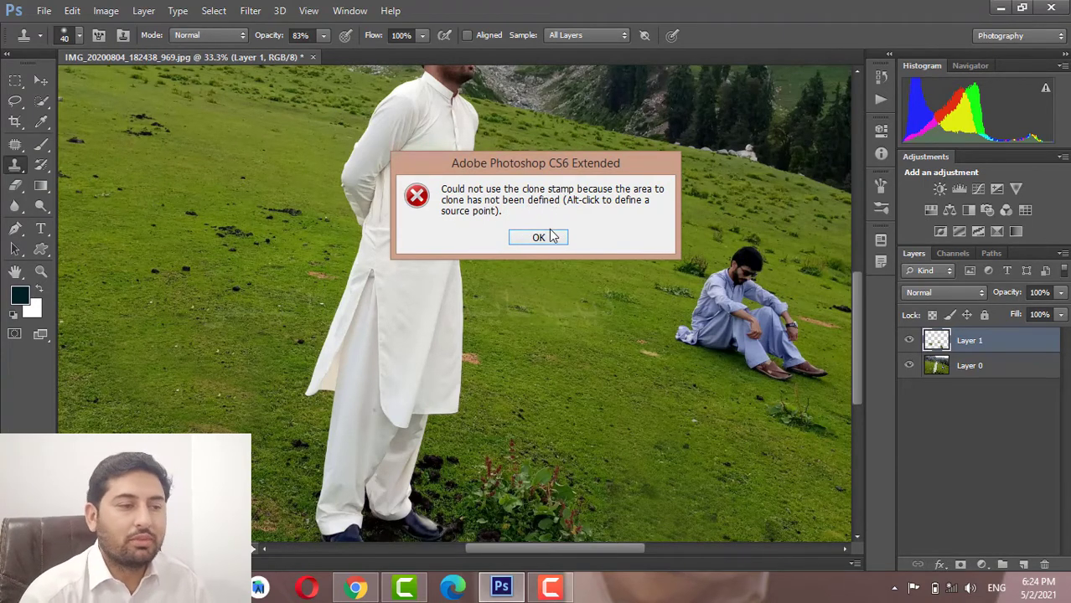
left_click(534, 238)
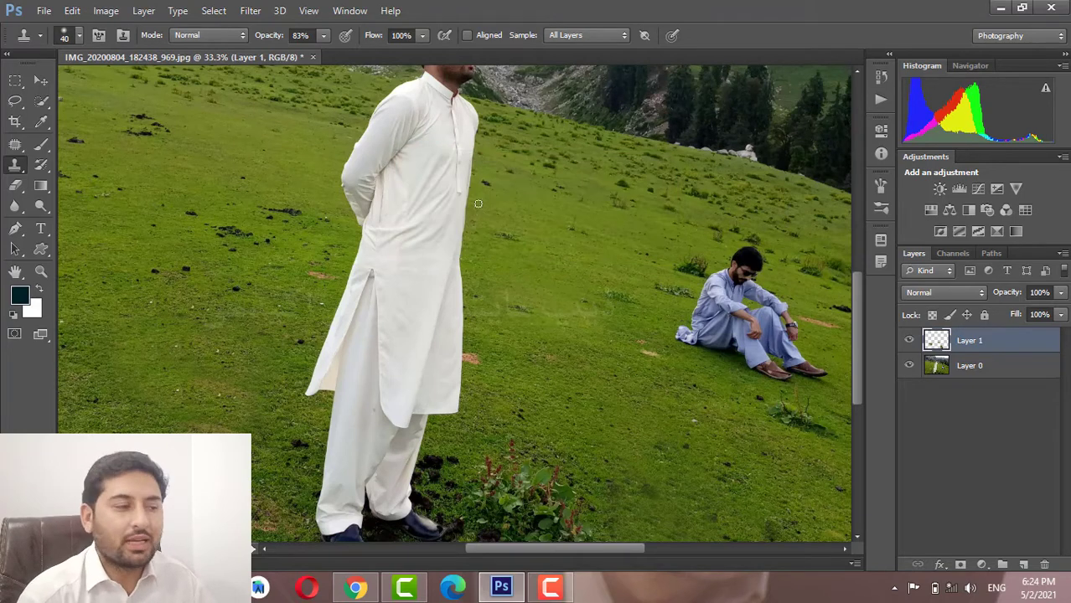
left_click(270, 213)
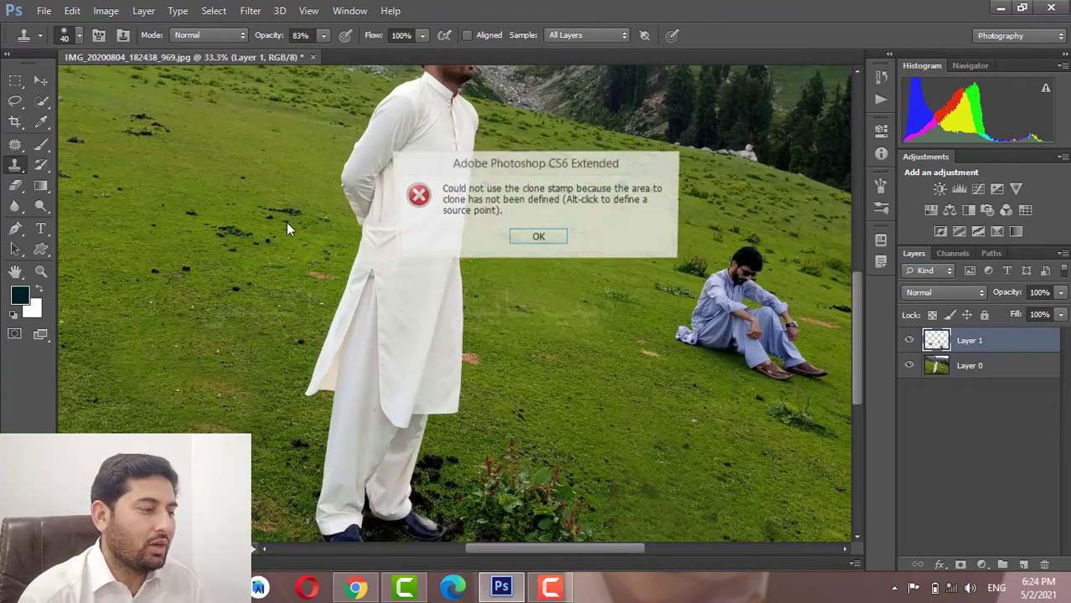
left_click(526, 238)
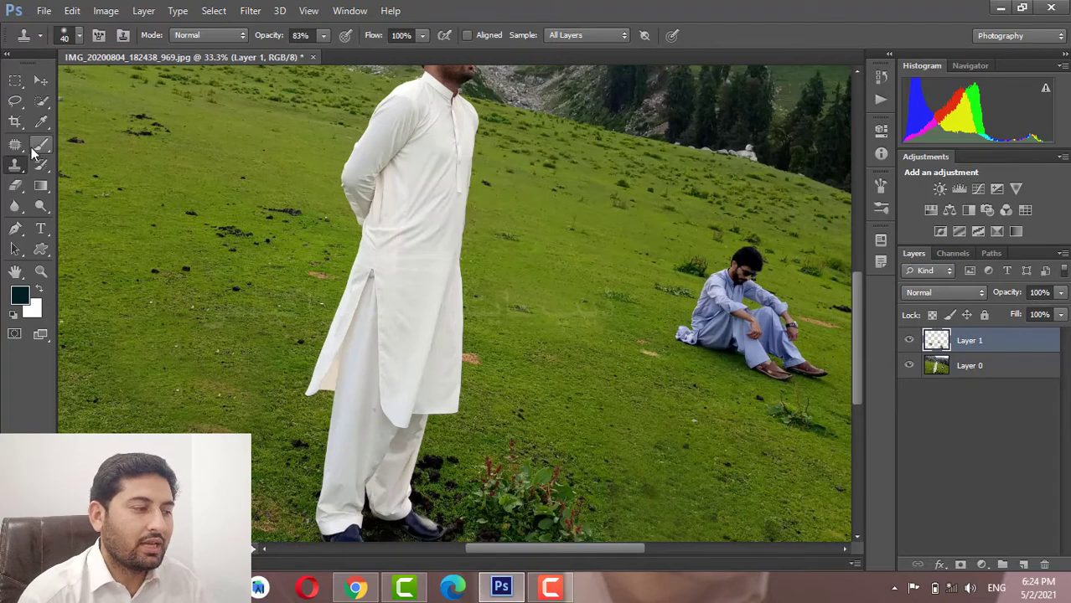
left_click(121, 127)
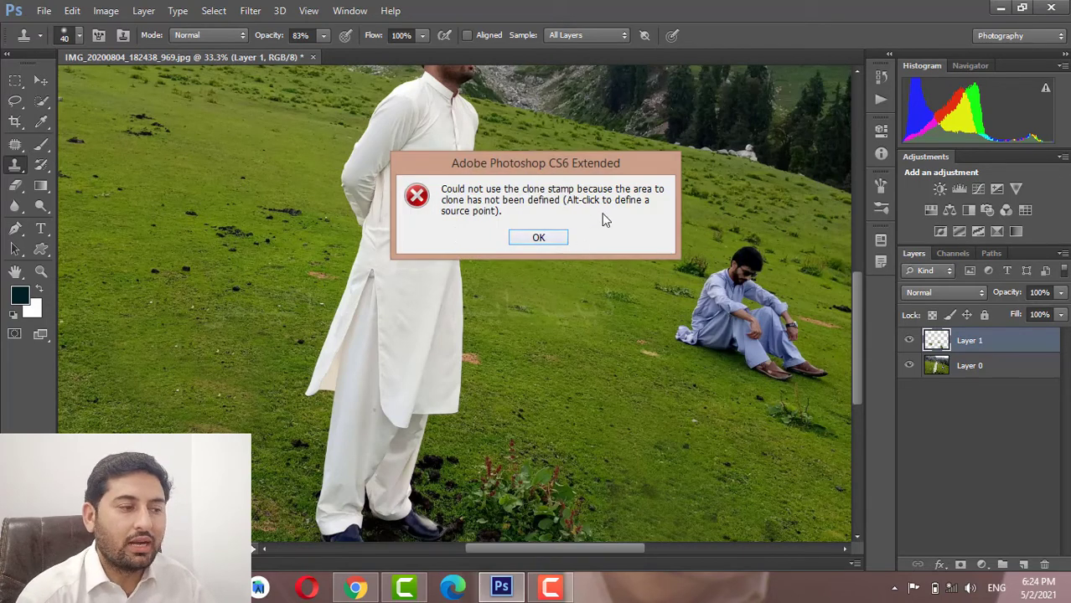
key("alt")
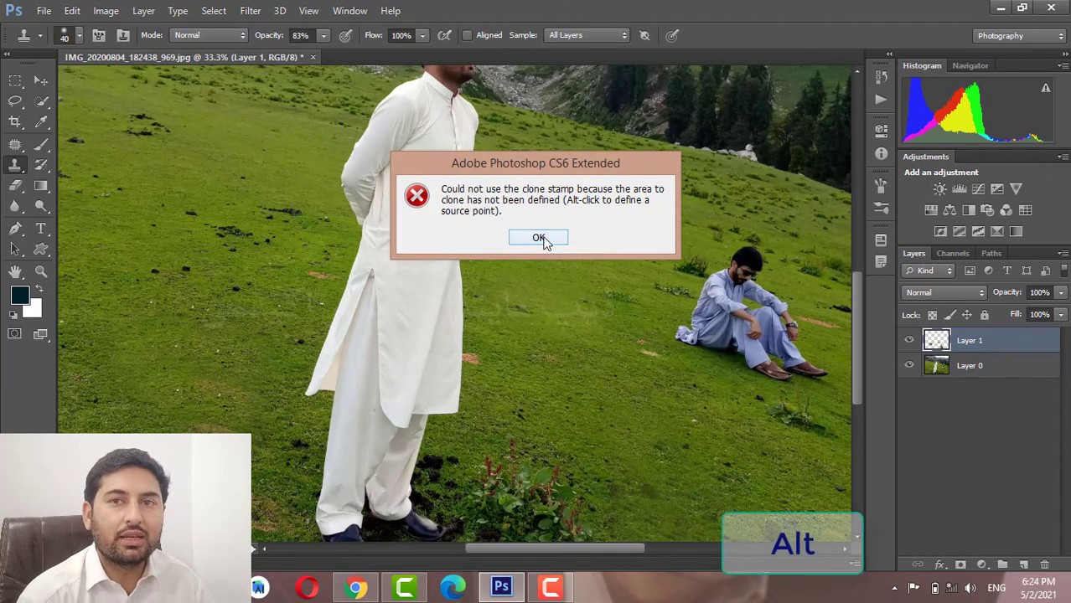
left_click(539, 238)
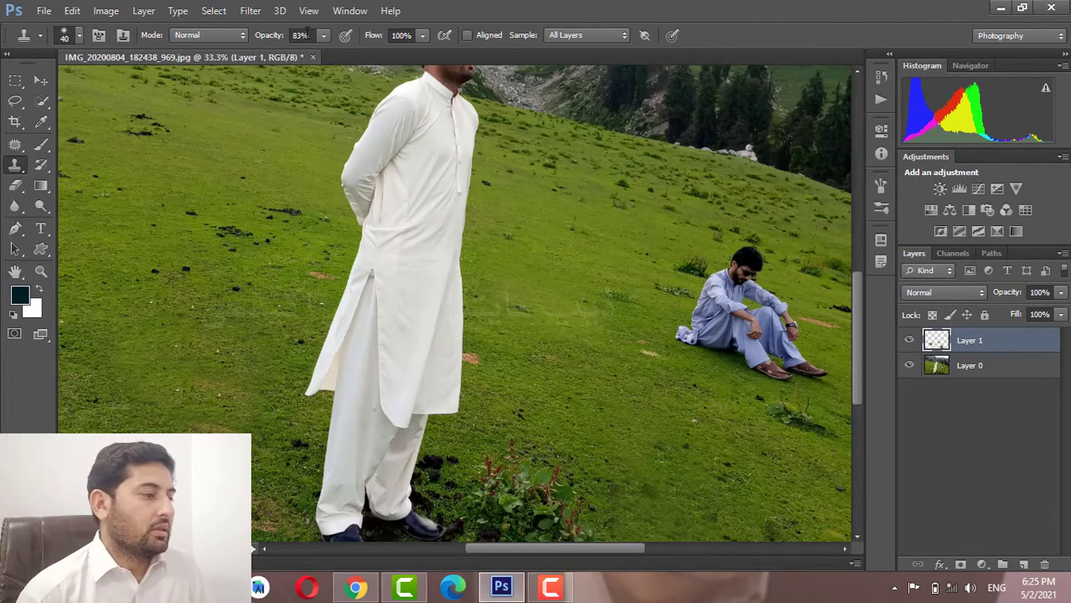
Open the Clone Source panel and move it right beside the Histogram panel, clear of the photo.
scroll(320, 43, "up", 2)
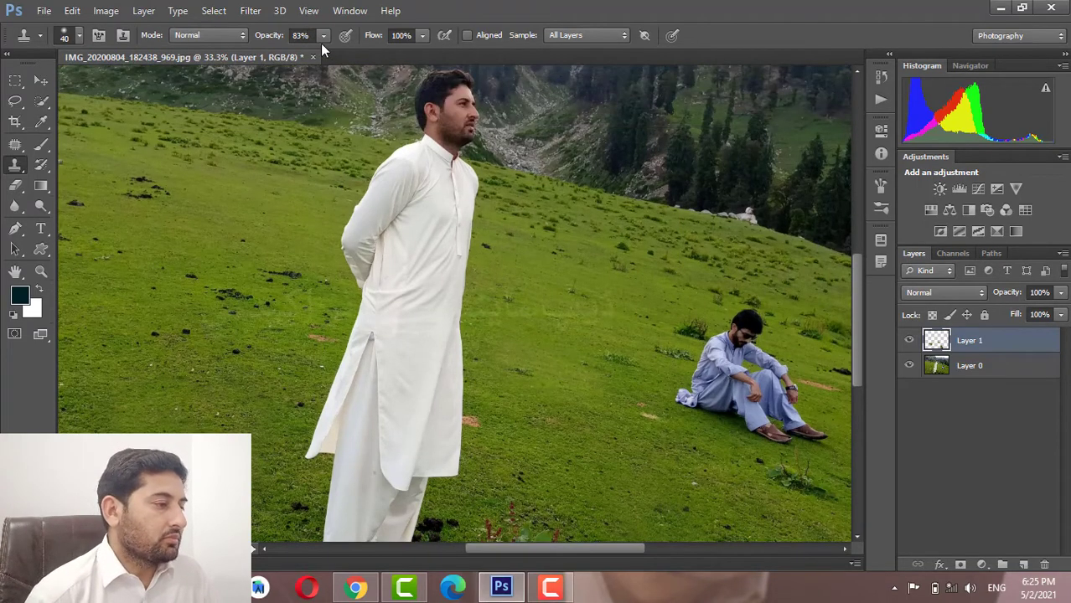
left_click(104, 33)
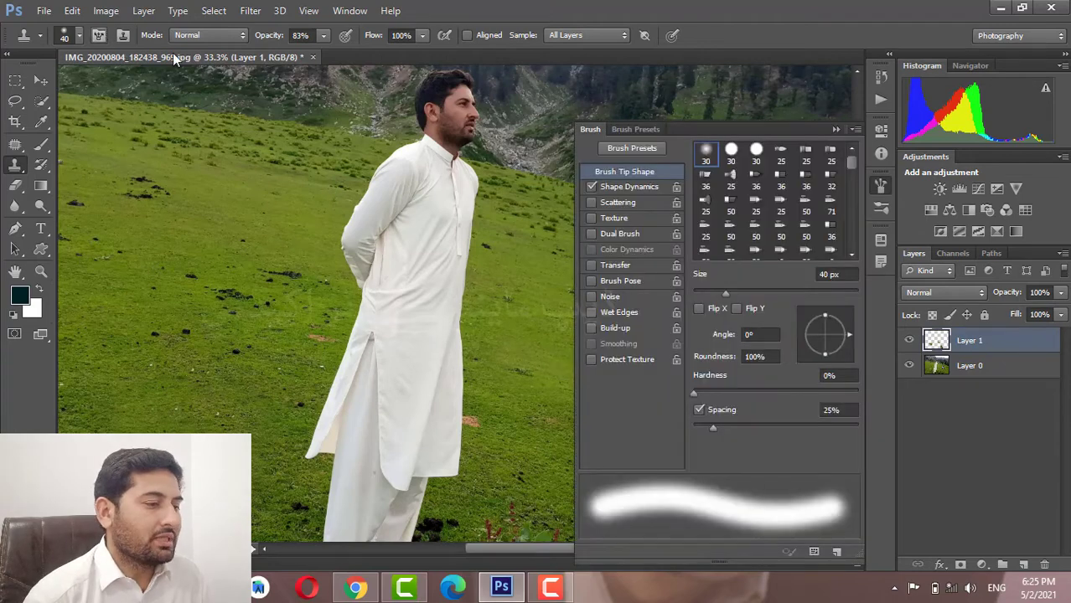
left_click(835, 130)
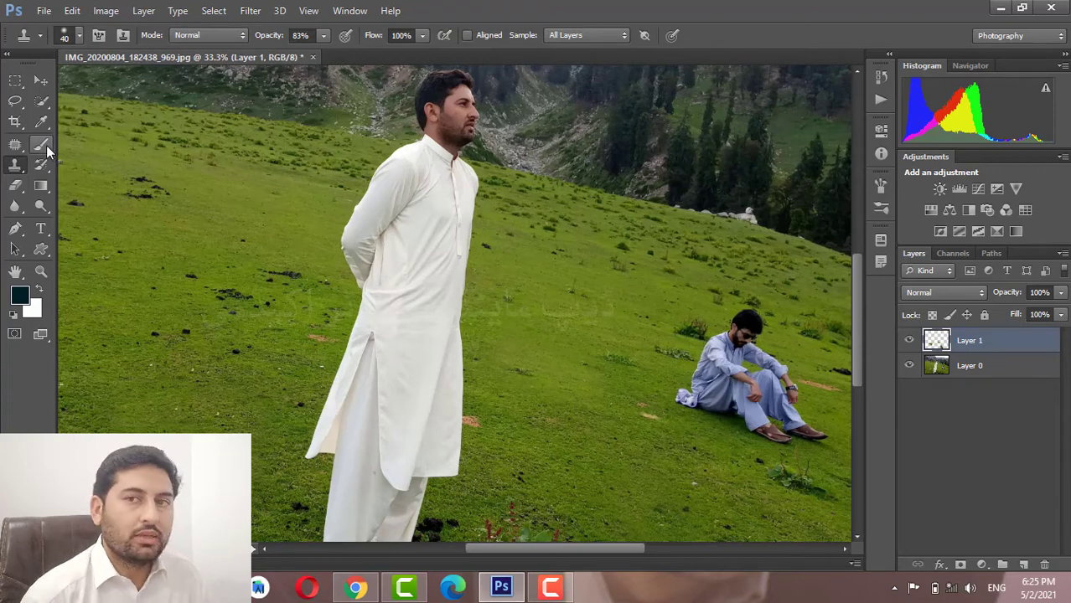
left_click(124, 40)
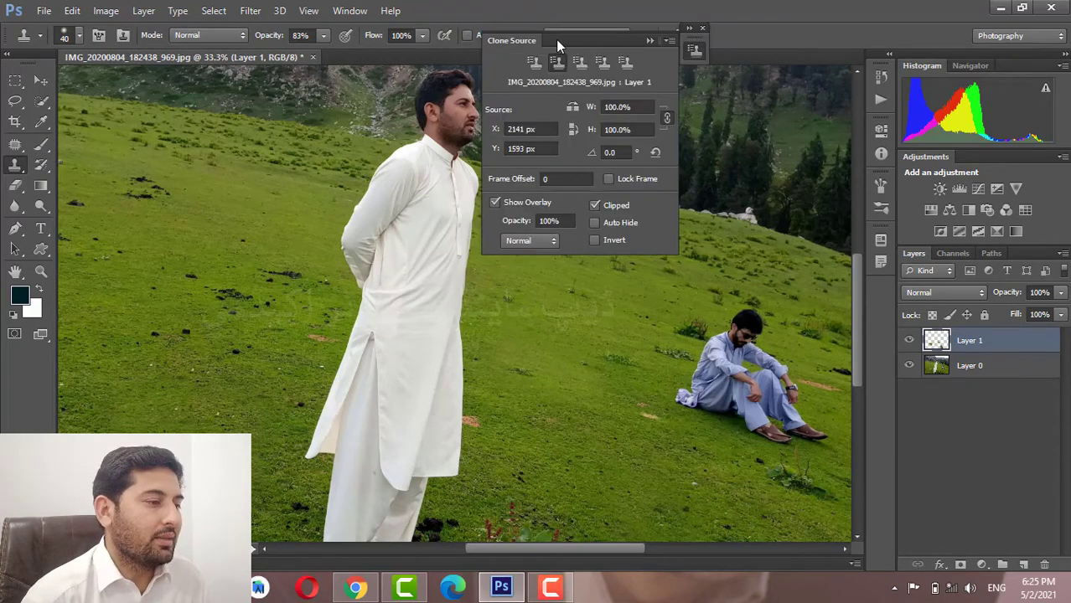
mouse_move(585, 46)
left_mouse_down()
mouse_move(839, 90)
mouse_move(802, 46)
left_mouse_up()
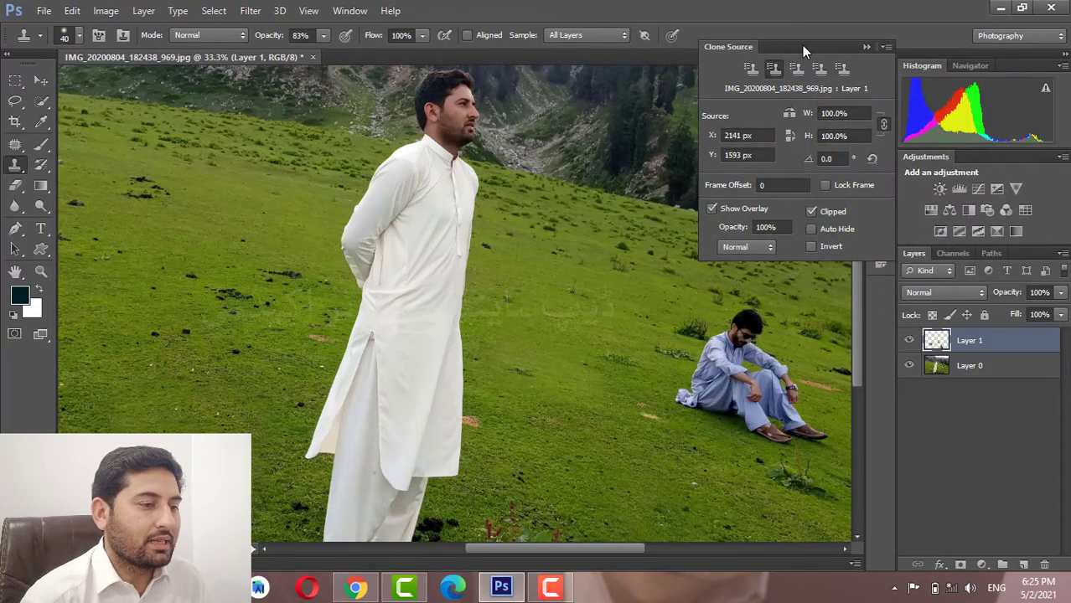
Using the first and second clone source slots, paint seated-man copies on the middle and left grass.
left_click(750, 74)
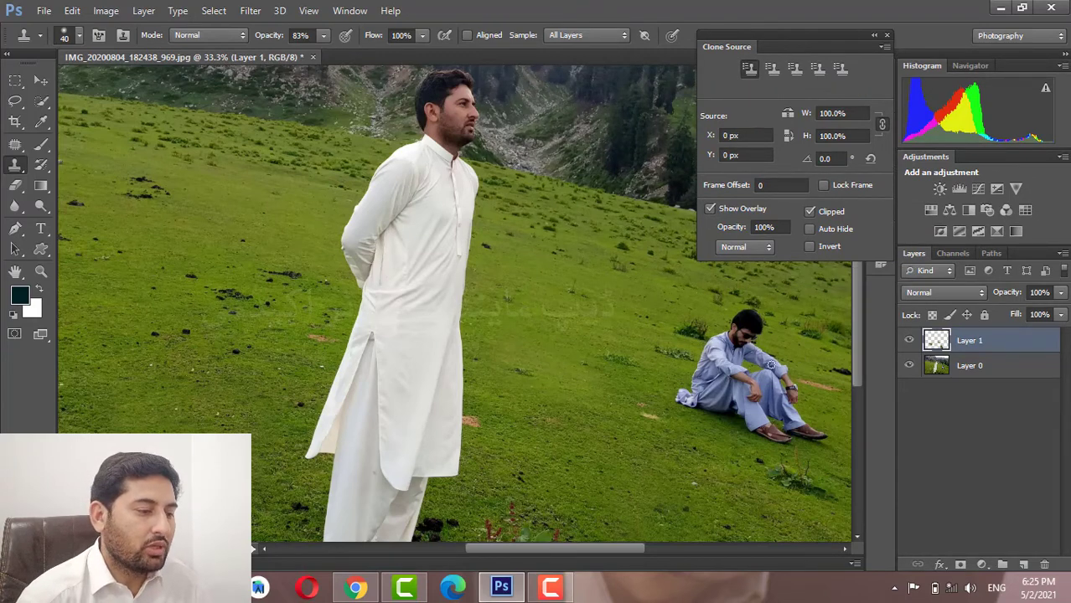
left_click(722, 353, "alt")
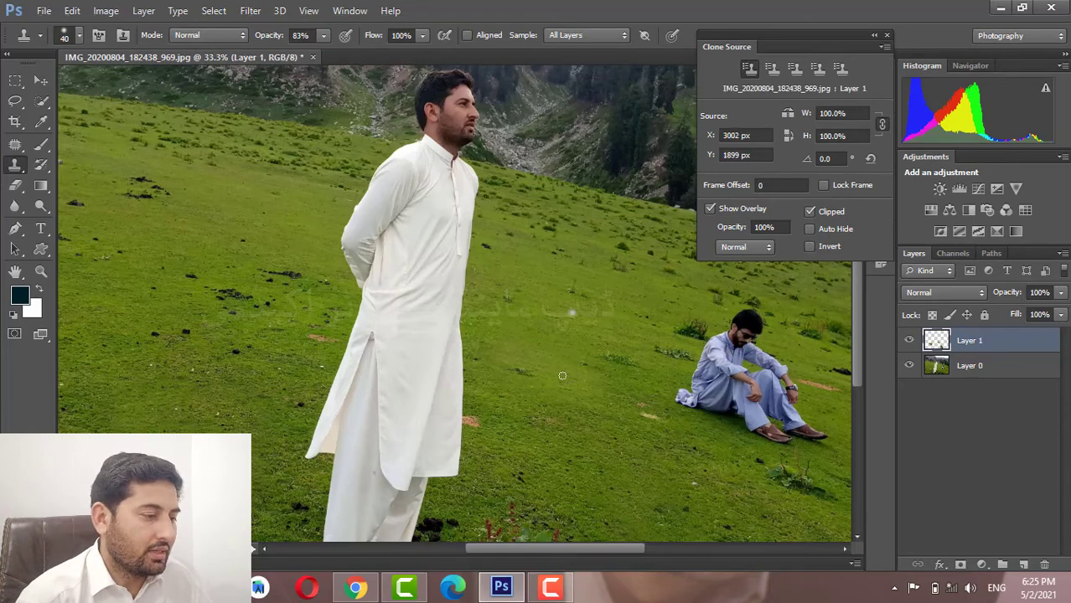
left_click_drag(563, 376, 555, 354)
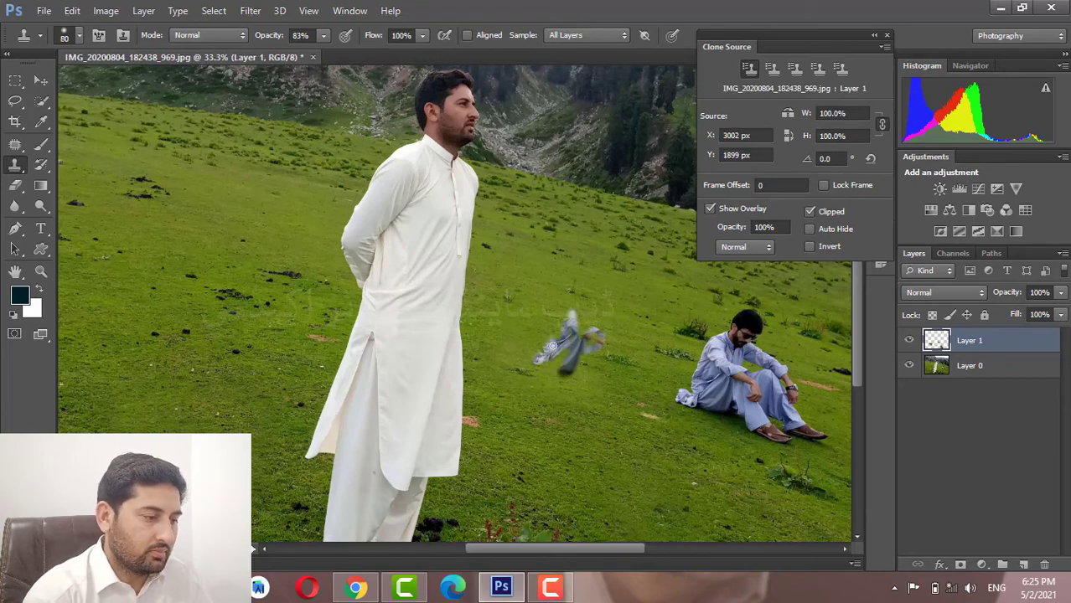
mouse_move(552, 346)
left_mouse_down()
mouse_move(577, 319)
mouse_move(566, 287)
mouse_move(597, 306)
mouse_move(621, 367)
mouse_move(641, 348)
mouse_move(603, 377)
left_mouse_up()
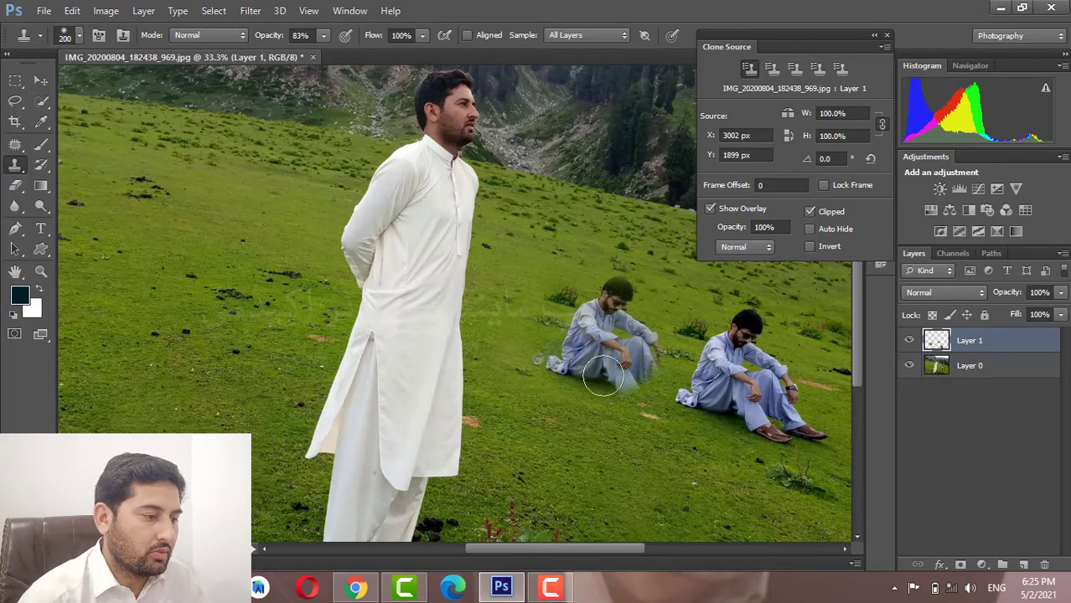
left_click(773, 70)
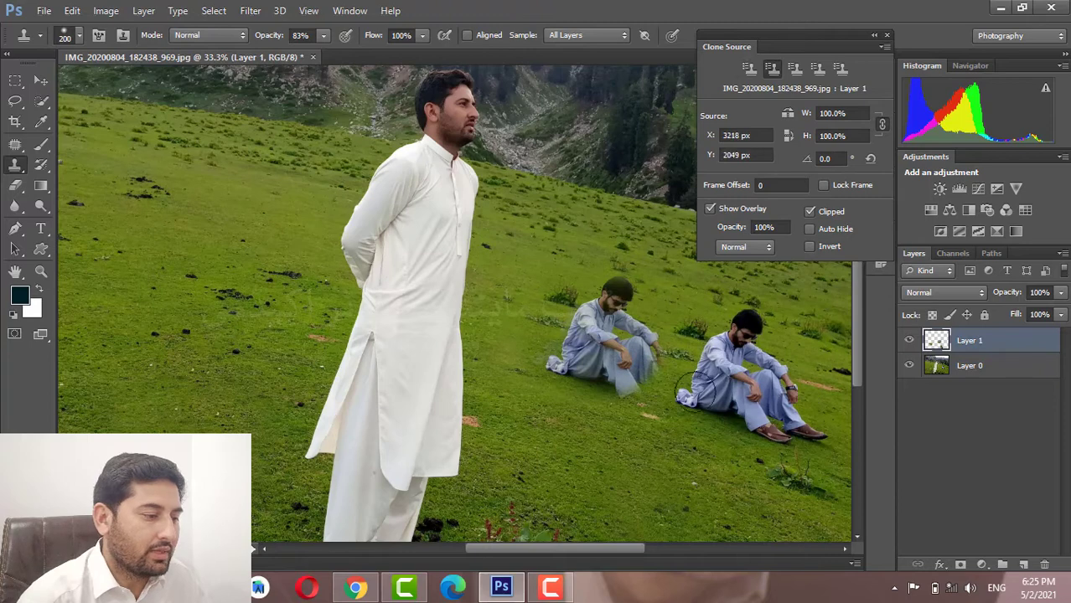
mouse_move(300, 263)
left_mouse_down()
mouse_move(239, 264)
mouse_move(210, 230)
mouse_move(172, 260)
mouse_move(252, 228)
left_mouse_up()
left_click_drag(250, 306, 301, 240)
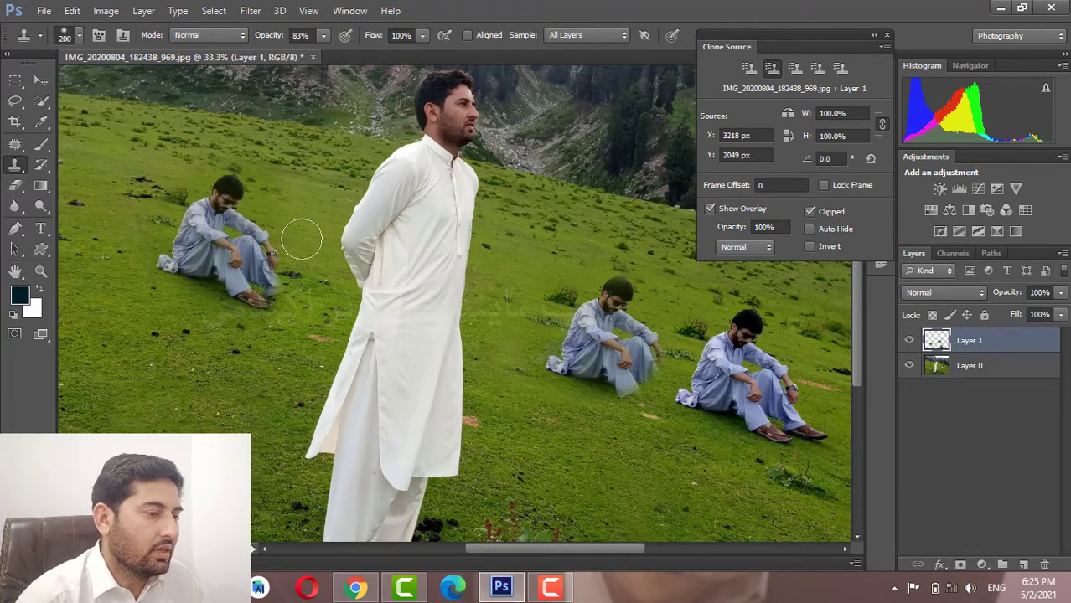
Sample the seated man into the third slot, paint a lower-left copy, and rebuild the middle copy.
left_click(796, 70)
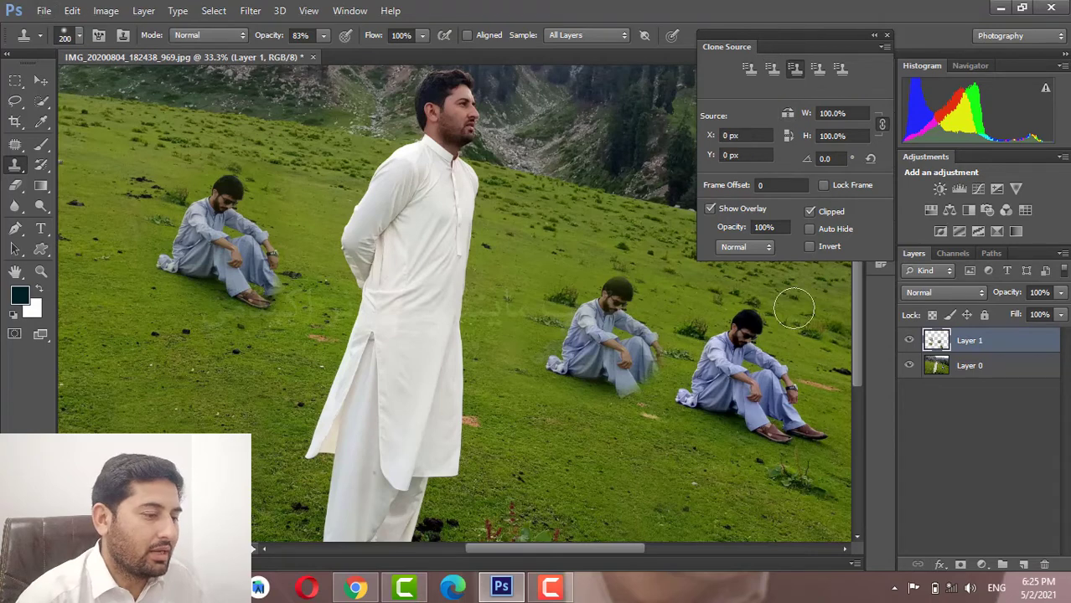
left_click(746, 388, "alt")
left_click_drag(172, 388, 209, 386)
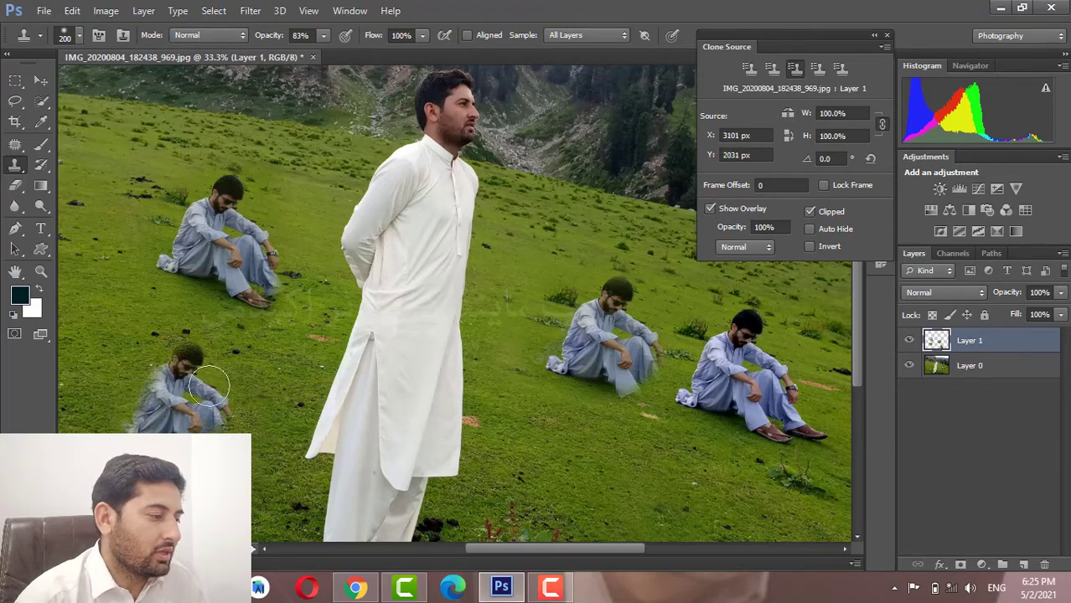
left_click(771, 70)
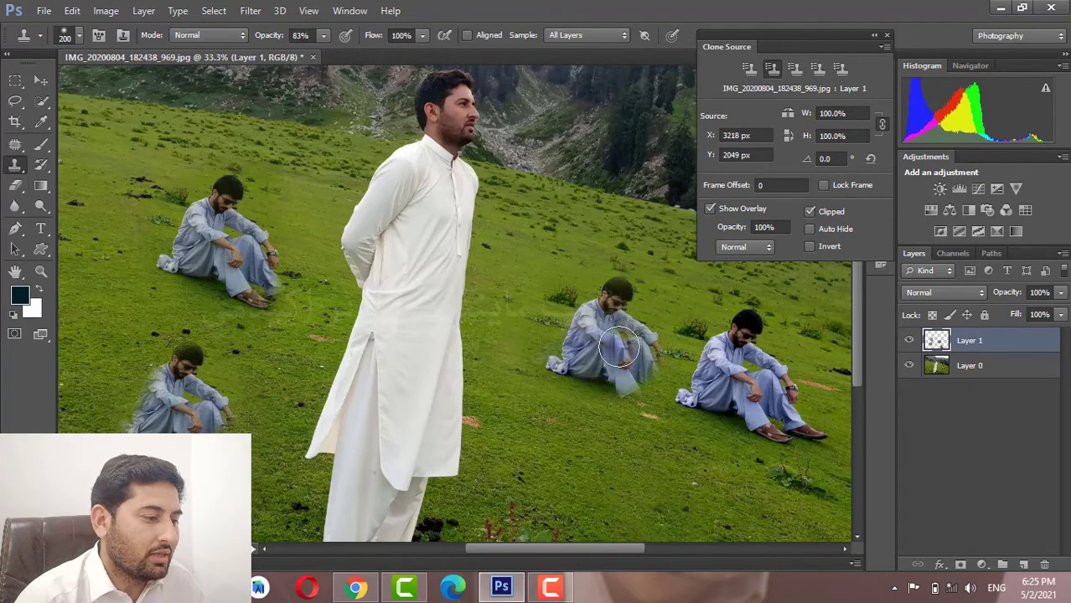
mouse_move(621, 351)
left_mouse_down()
mouse_move(603, 293)
mouse_move(611, 373)
mouse_move(531, 311)
mouse_move(653, 359)
mouse_move(558, 289)
mouse_move(537, 331)
left_mouse_up()
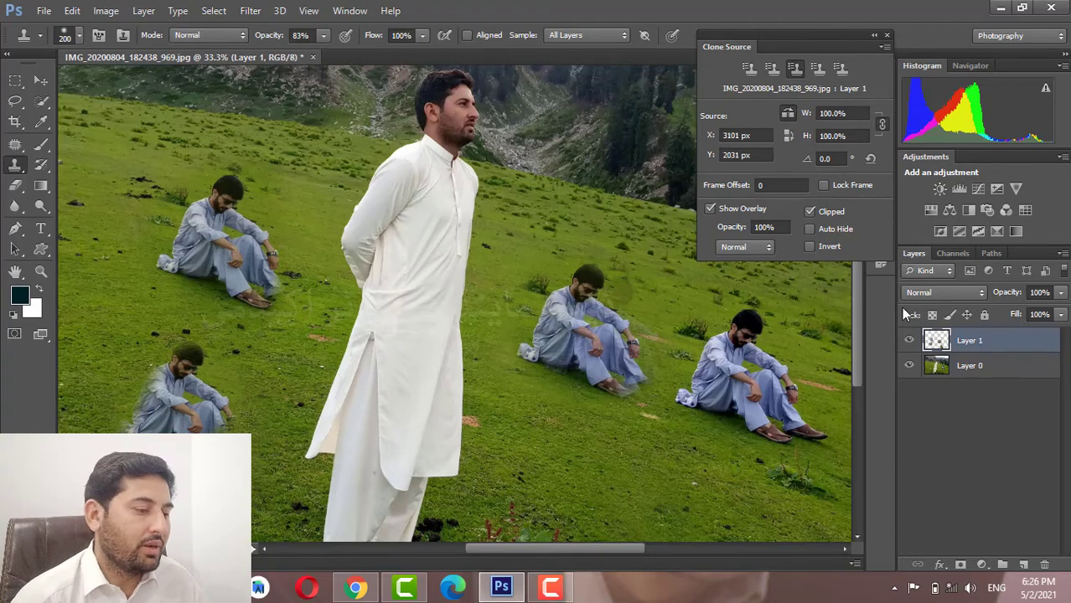
Hide and delete the layer of cloned figures, then create a new empty layer.
left_click(911, 341)
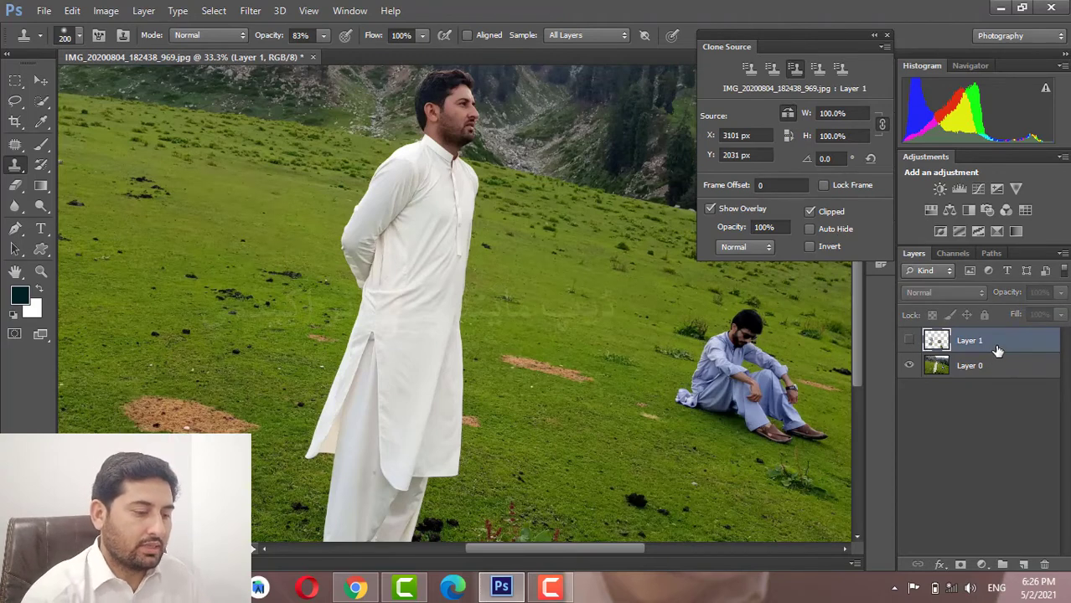
key("Delete")
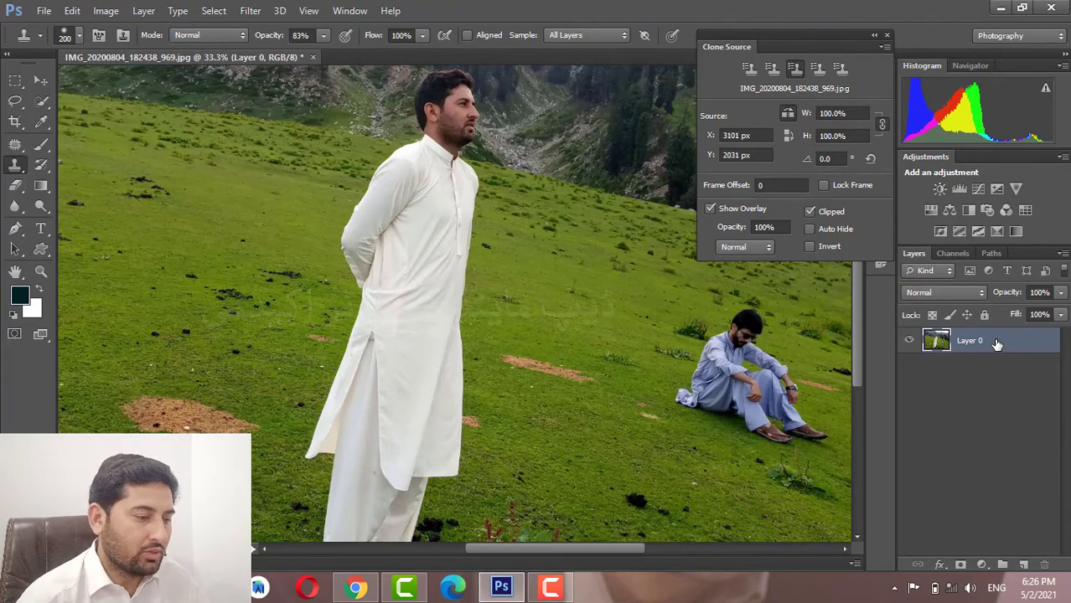
left_click(1022, 566)
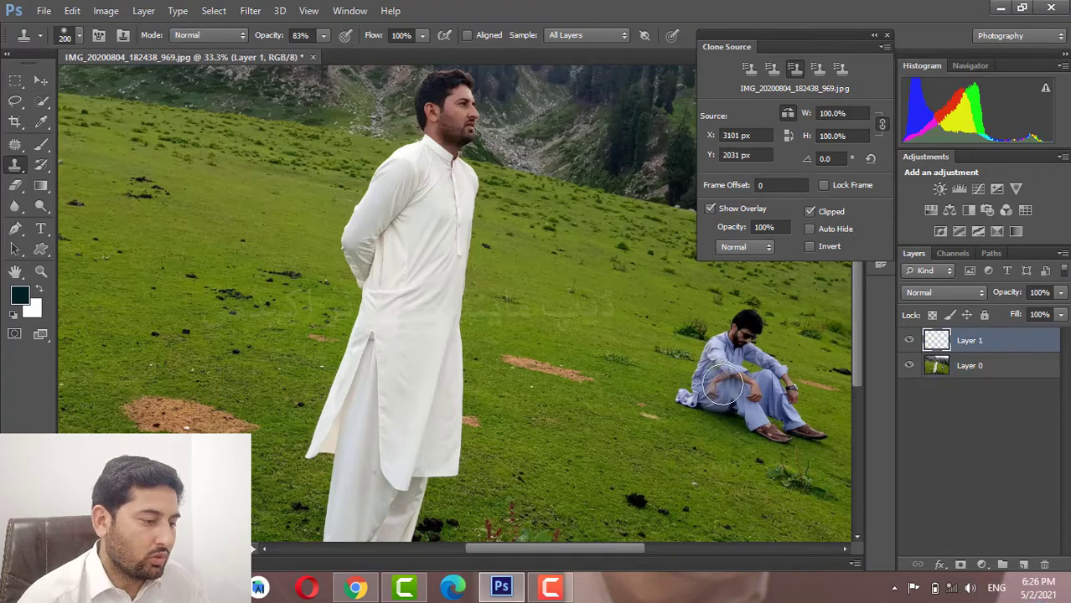
Sample the seated man and clone-stamp an upside-down copy beside the standing man.
left_click(657, 363, "alt")
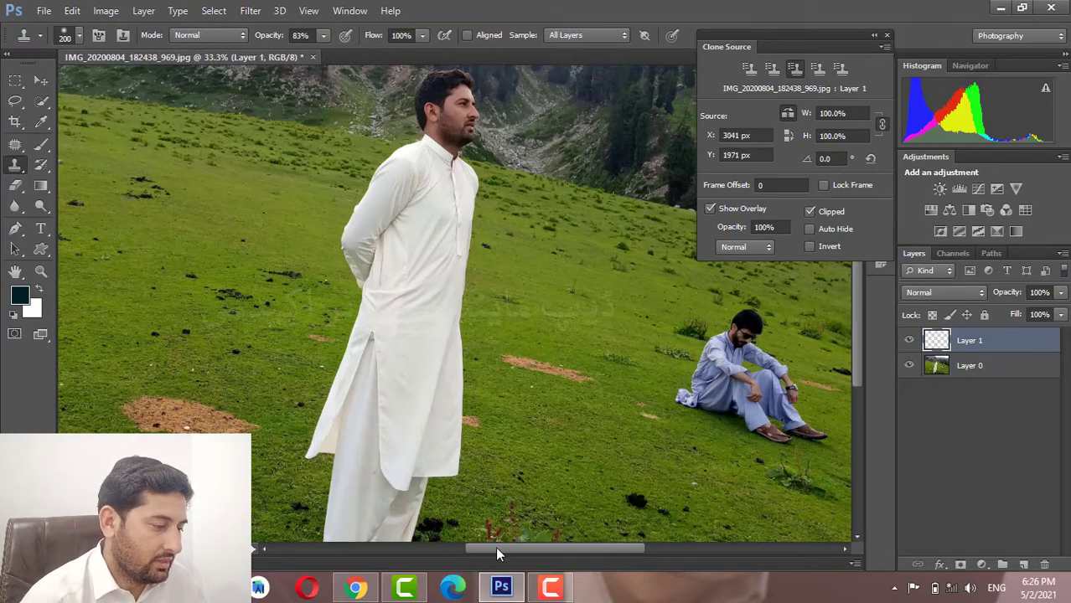
left_click_drag(517, 553, 456, 550)
mouse_move(382, 358)
left_mouse_down()
mouse_move(334, 306)
mouse_move(354, 337)
mouse_move(408, 245)
mouse_move(335, 234)
mouse_move(397, 216)
left_mouse_up()
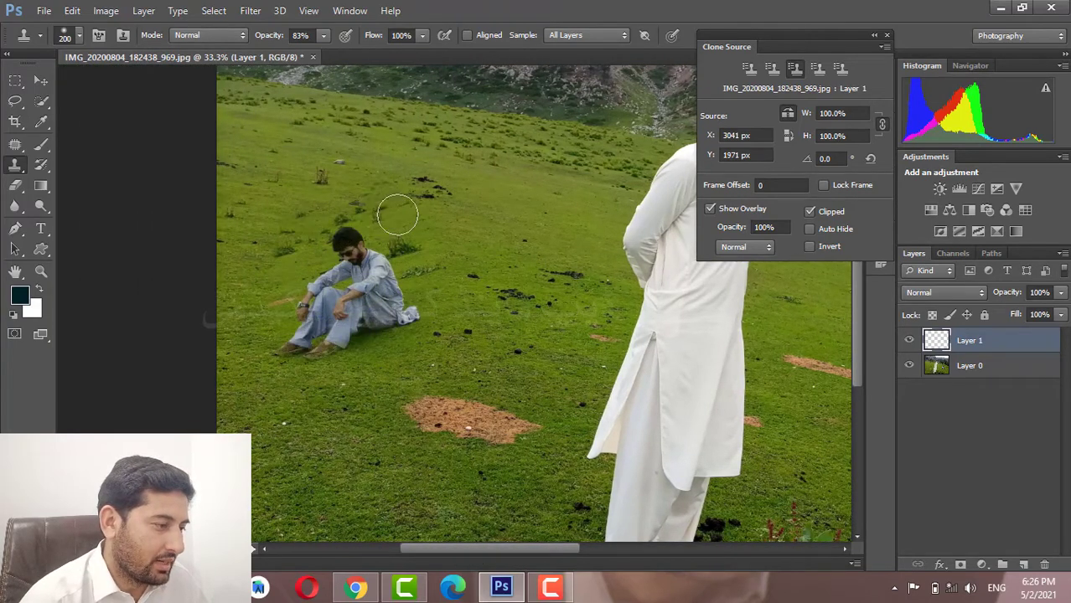
mouse_move(336, 255)
left_mouse_down()
mouse_move(392, 320)
mouse_move(296, 246)
left_mouse_up()
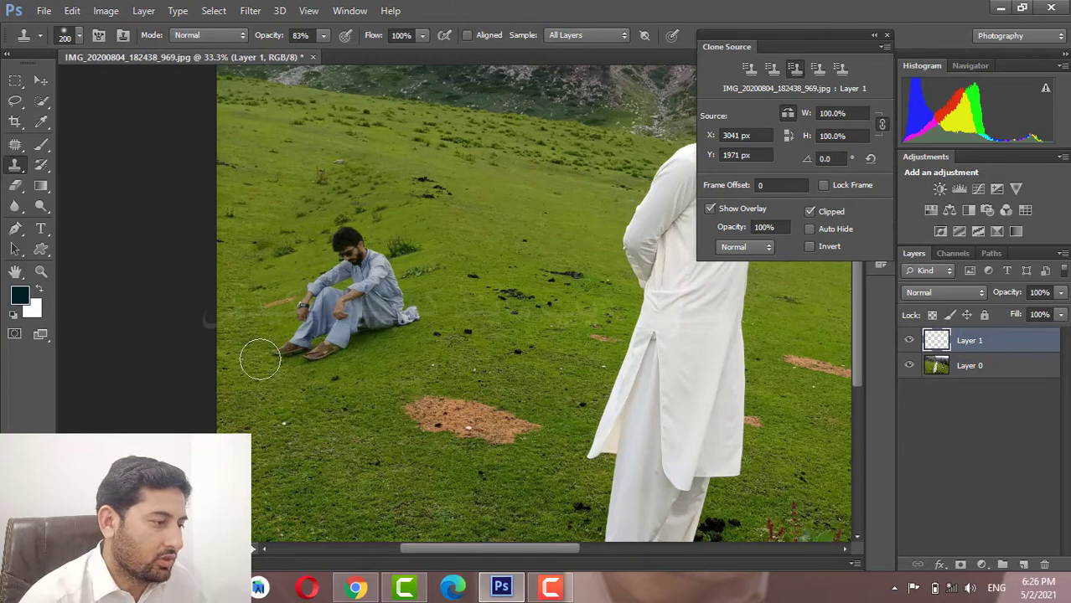
key("ctrl+minus")
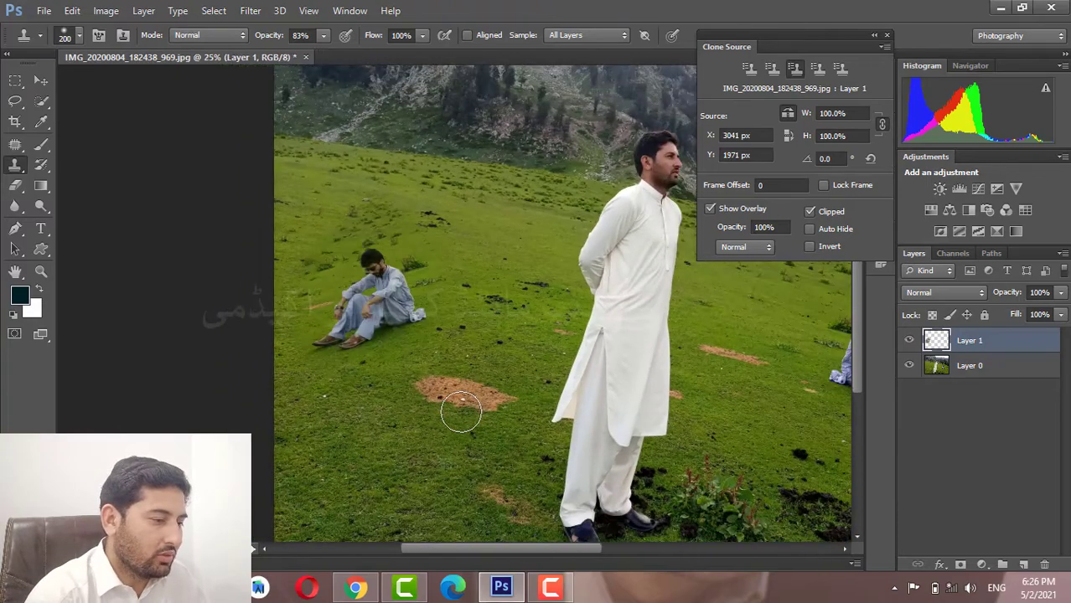
key("ctrl+minus")
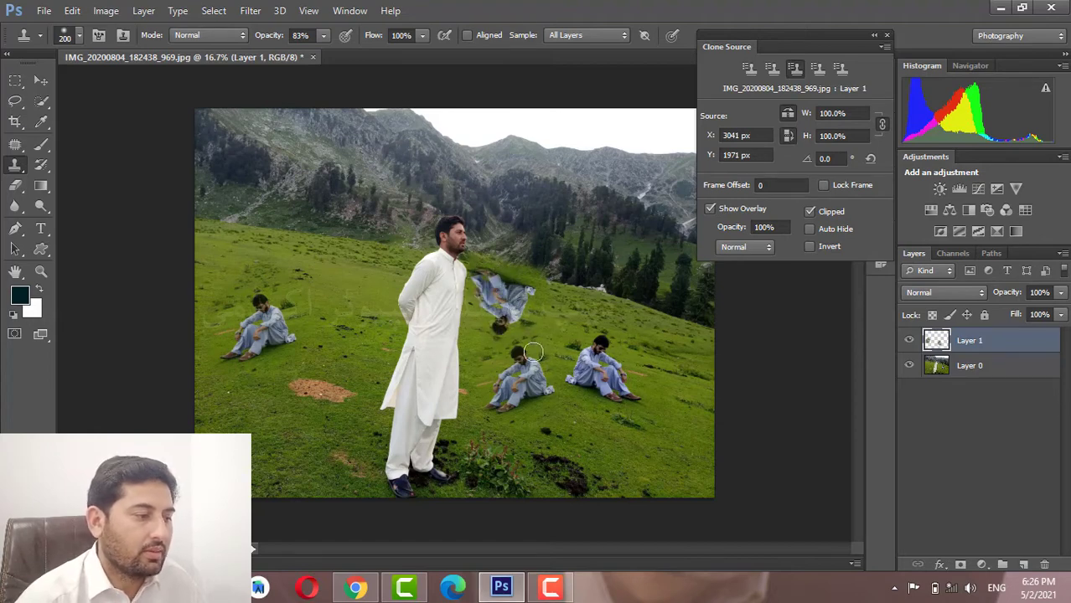
key("ctrl+plus")
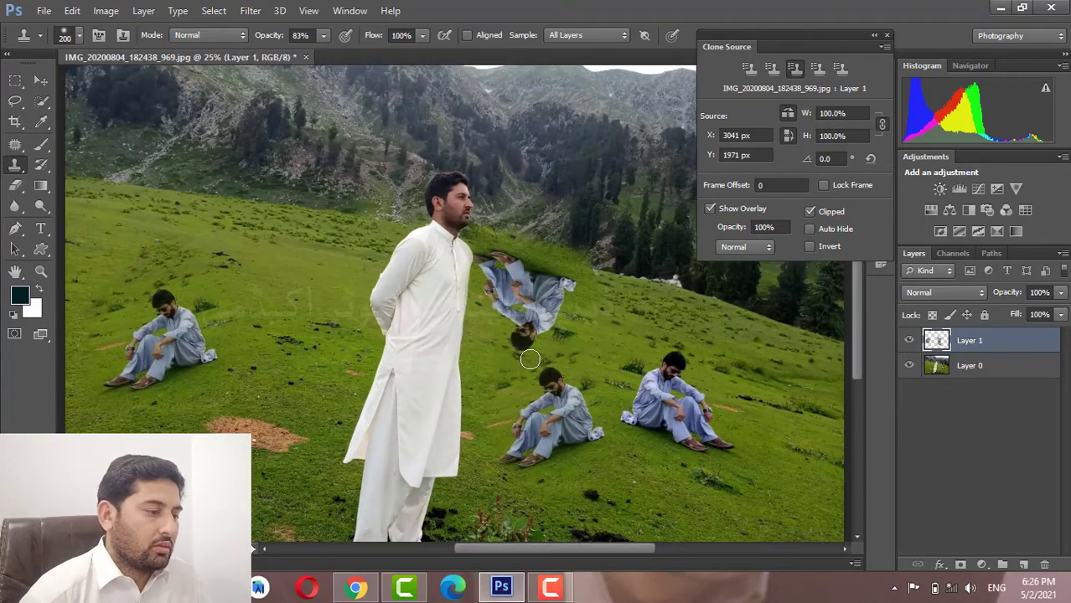
key("ctrl+plus")
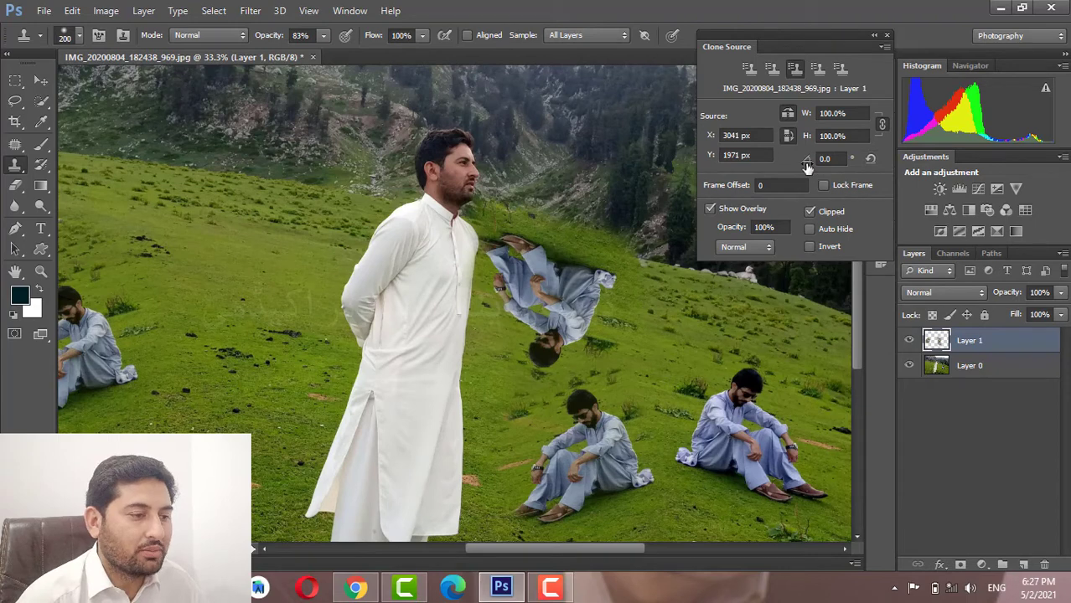
Set clone rotation to 5.6°, paint an upside-down seated man on the upper-left grass, and hide the overlay.
left_click_drag(806, 166, 823, 165)
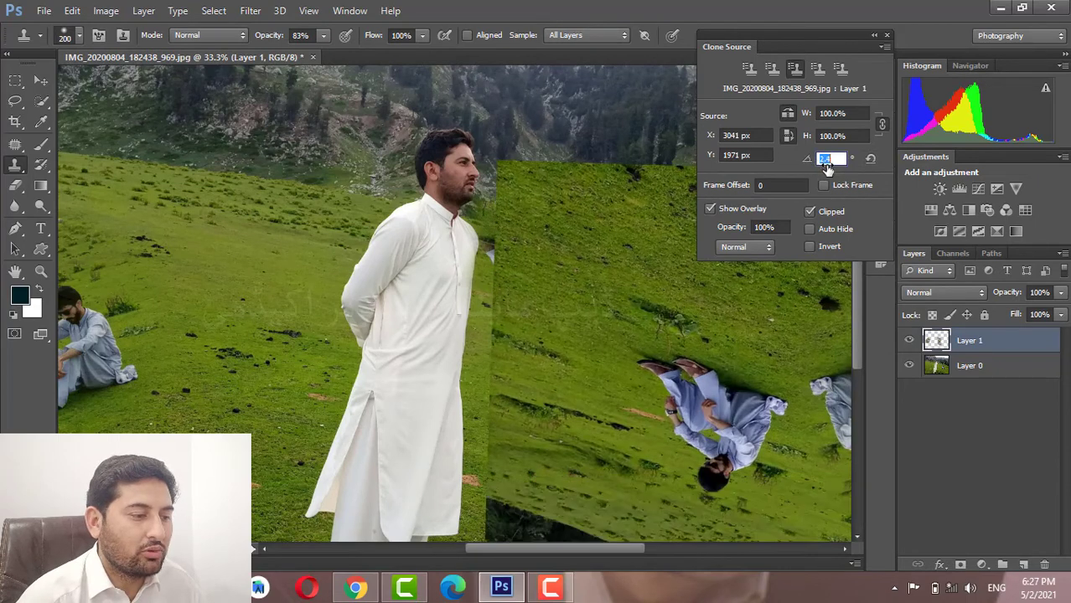
type("5.6")
key("Return")
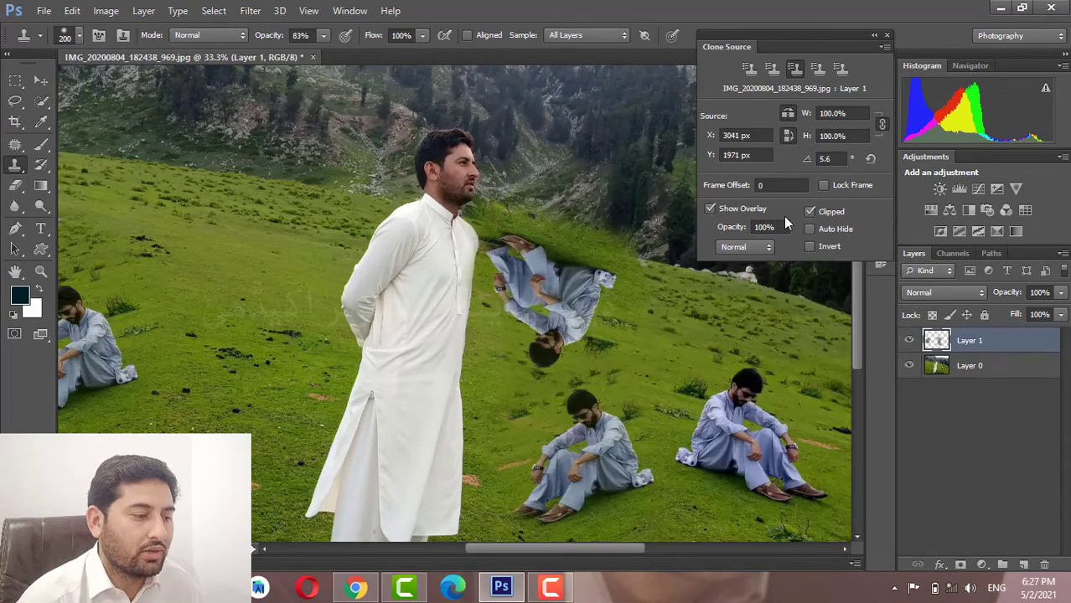
mouse_move(233, 244)
left_mouse_down()
mouse_move(284, 258)
mouse_move(221, 291)
left_mouse_up()
type("0")
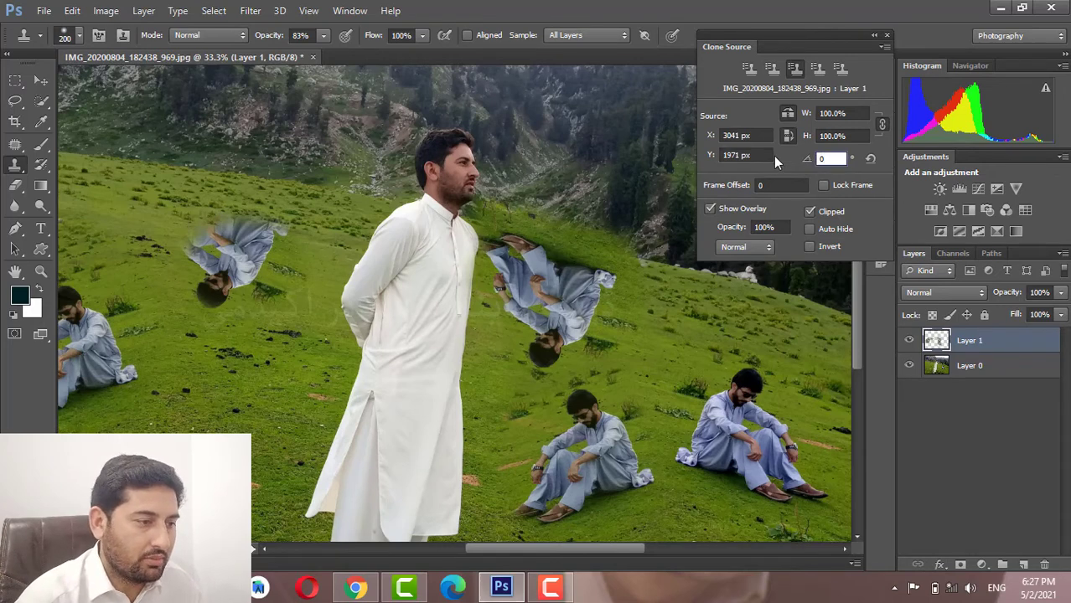
left_click(710, 208)
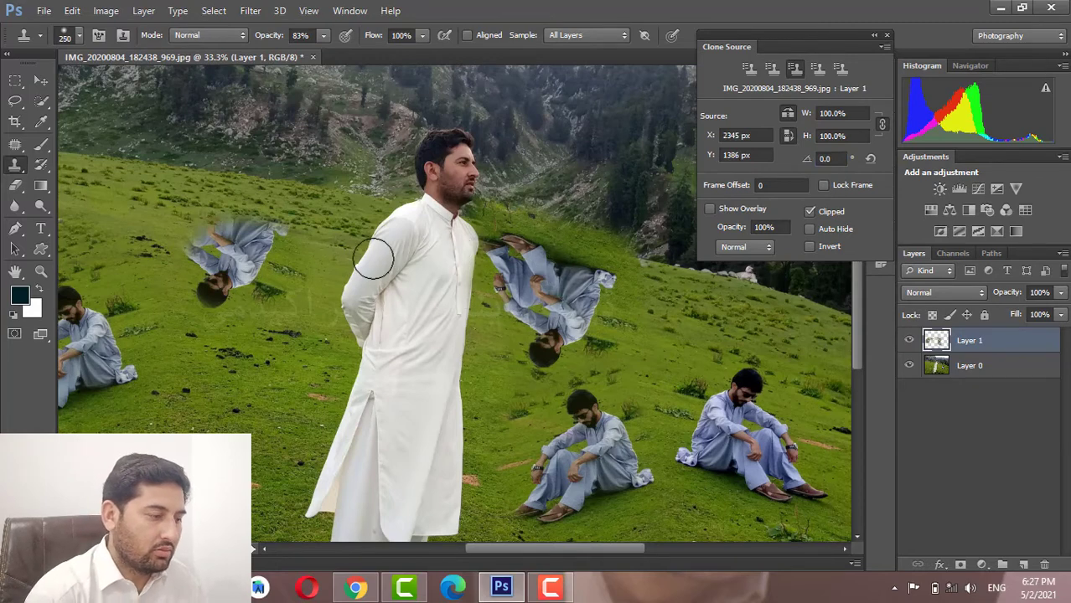
Re-show the clone overlay, stamp another seated-man clone, and let the overlay cover the whole canvas.
left_click(710, 209)
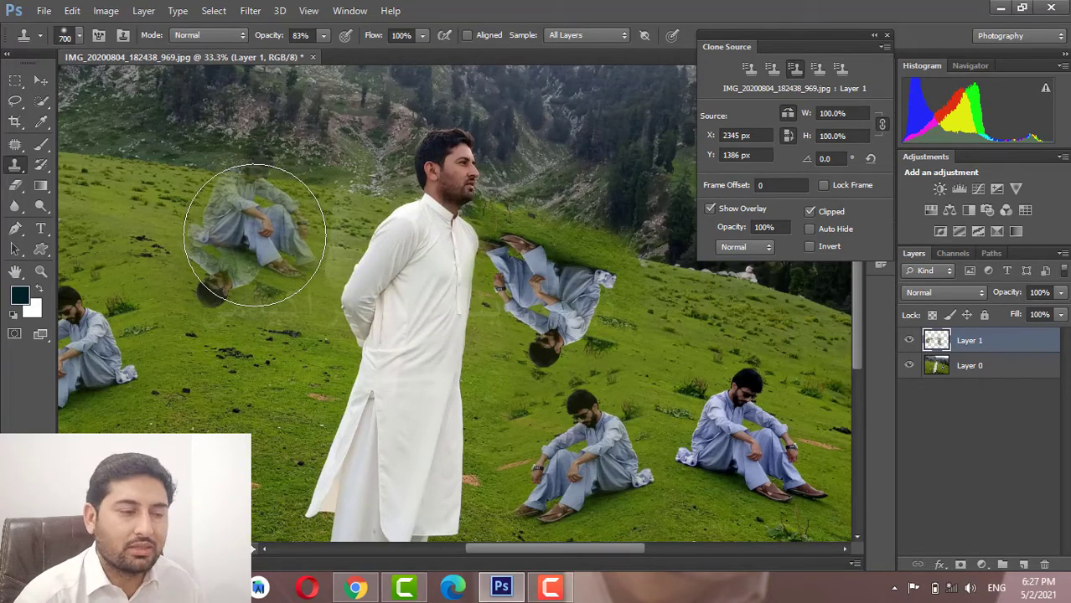
left_click(255, 235)
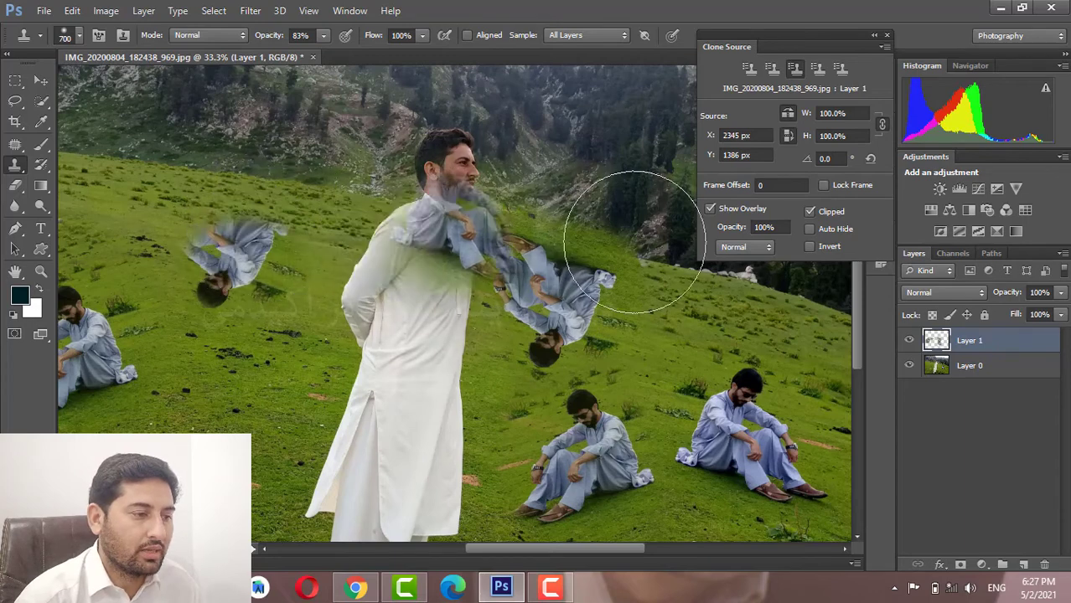
left_click(710, 209)
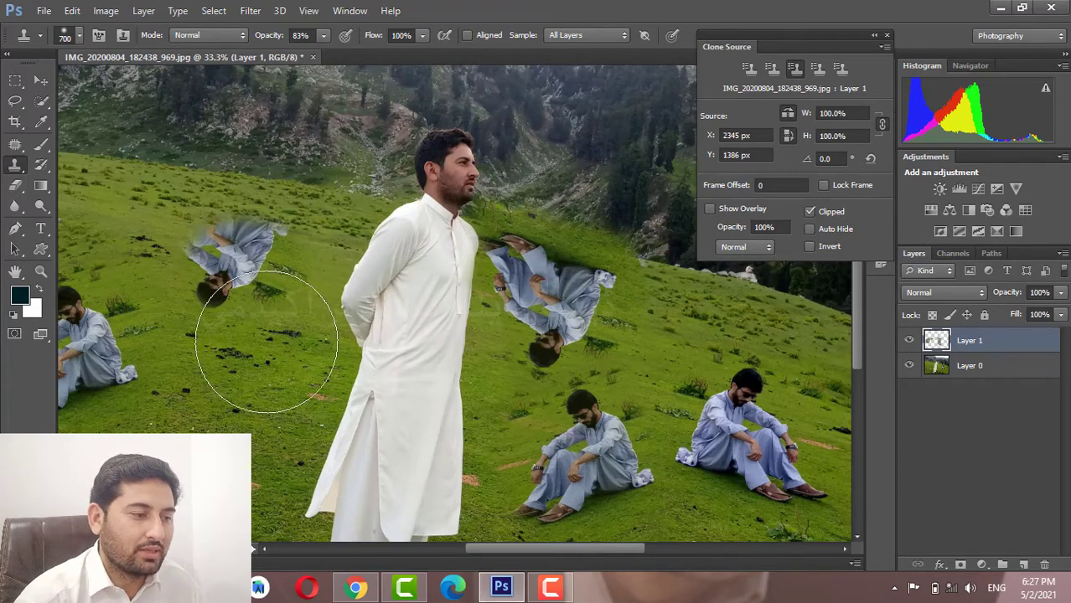
left_click(711, 208)
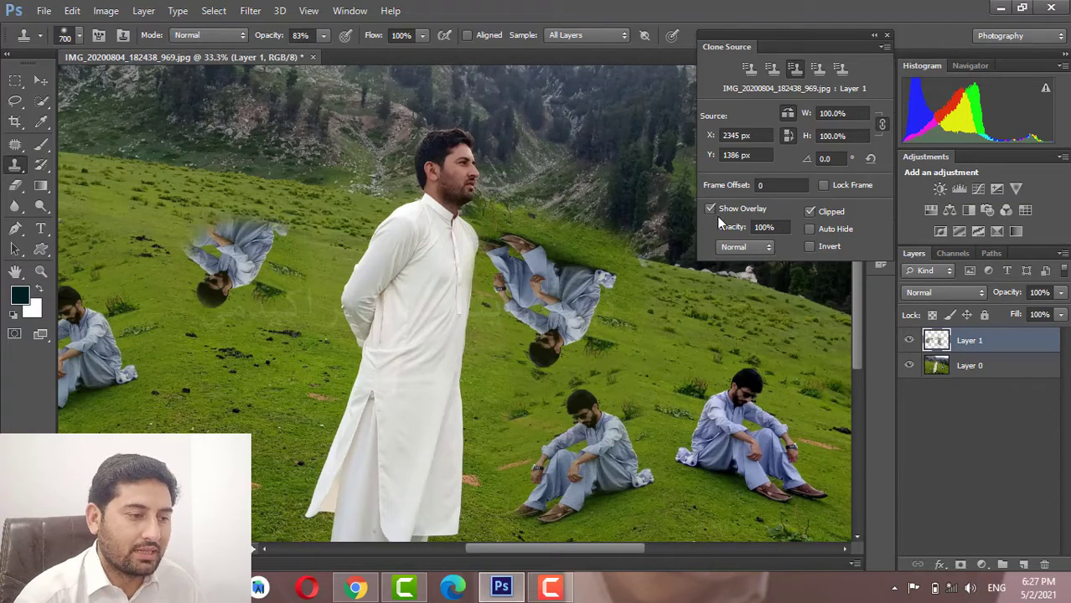
left_click(810, 215)
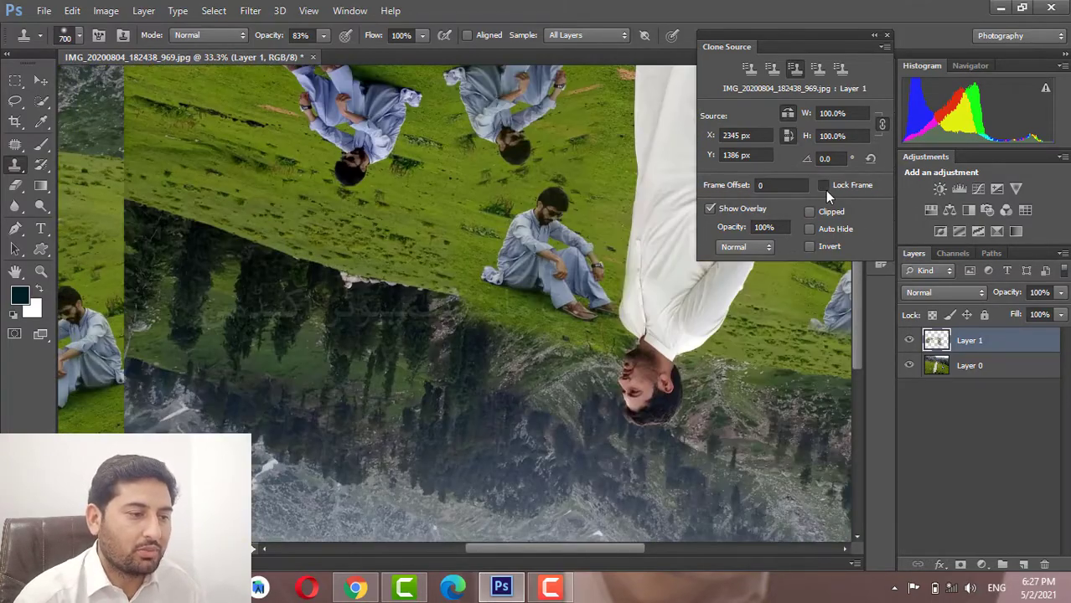
Toggle Lock Frame on and off and clip the source overlay to the brush, then zoom out.
left_click(824, 188)
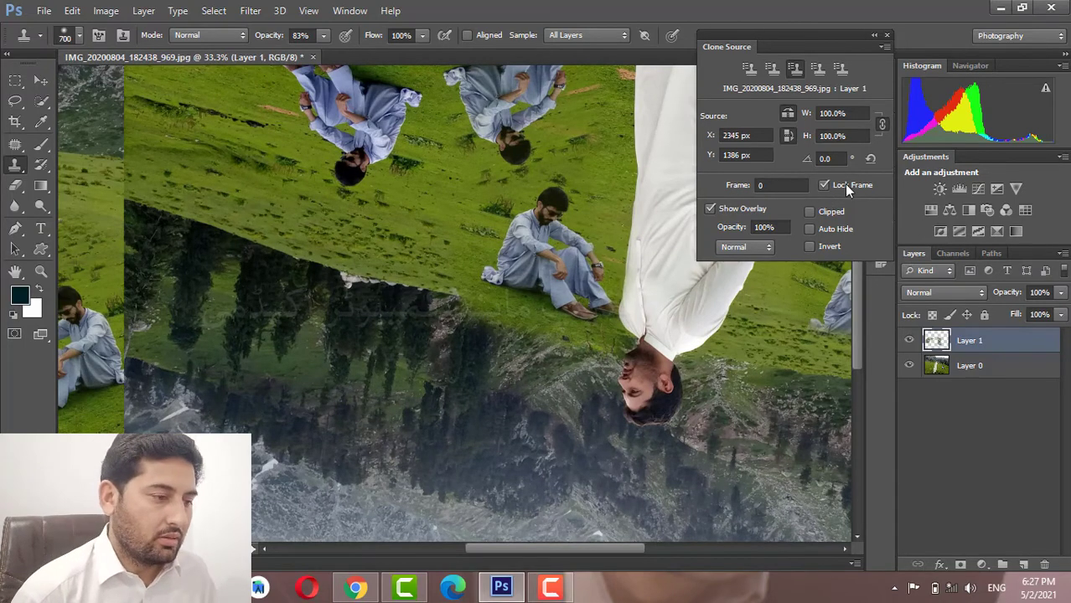
left_click(825, 184)
left_click(811, 212)
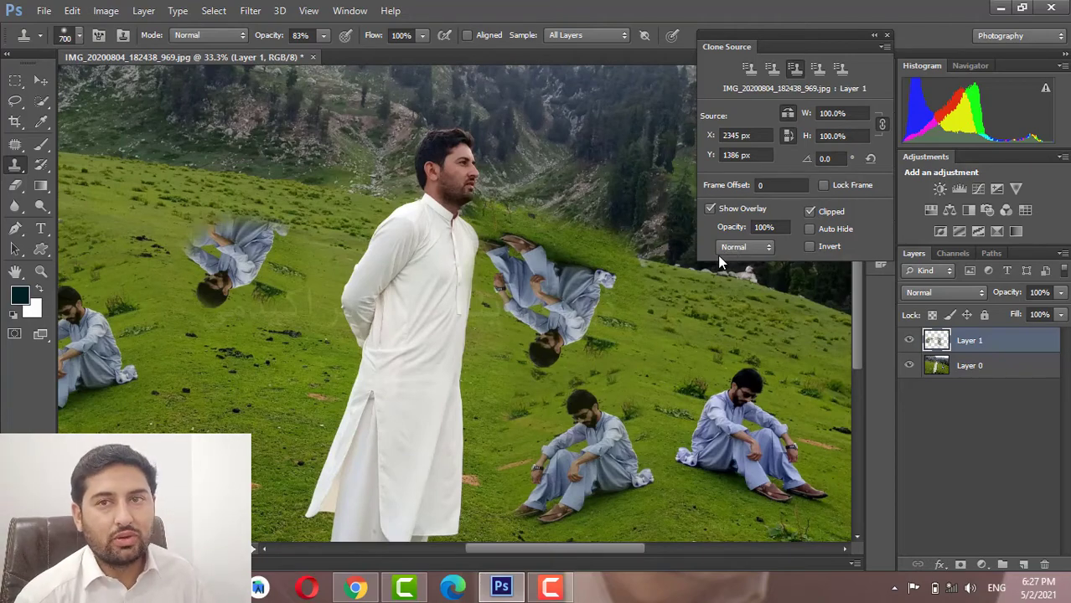
key("ctrl+minus")
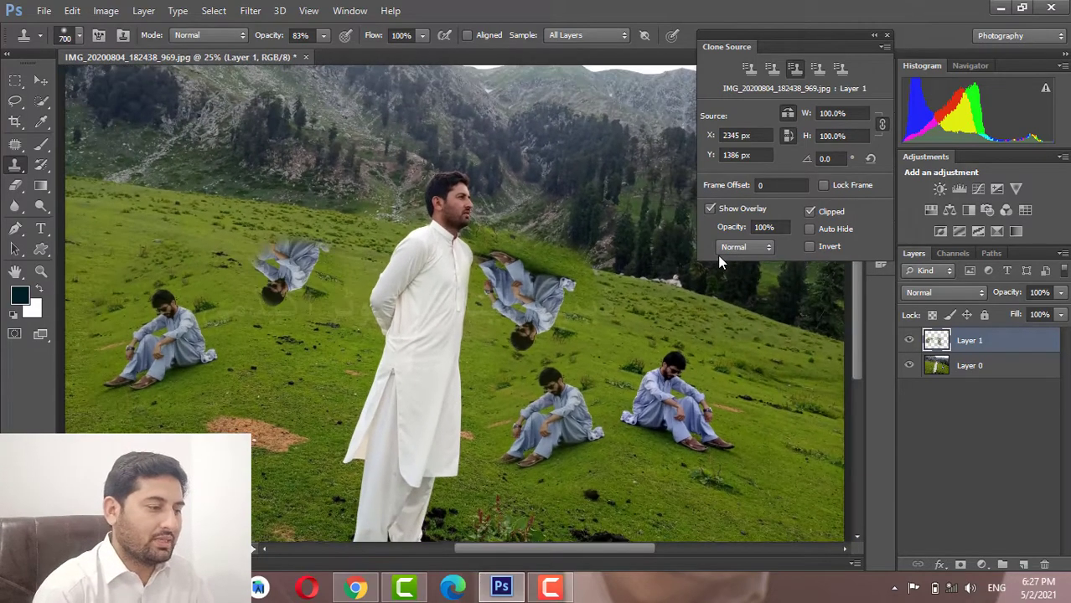
key("ctrl+minus")
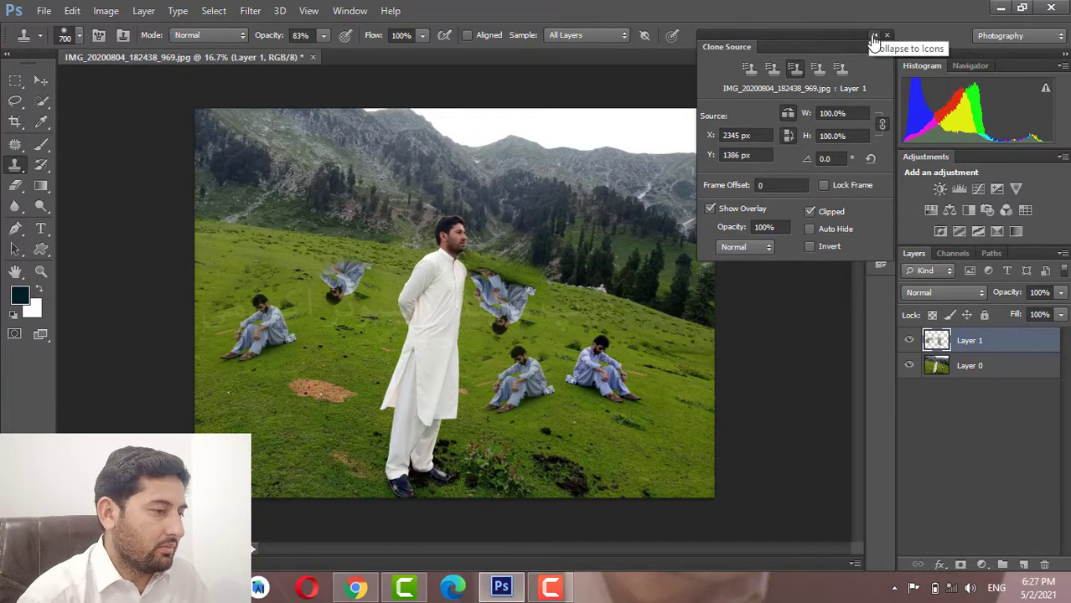
left_click(42, 11)
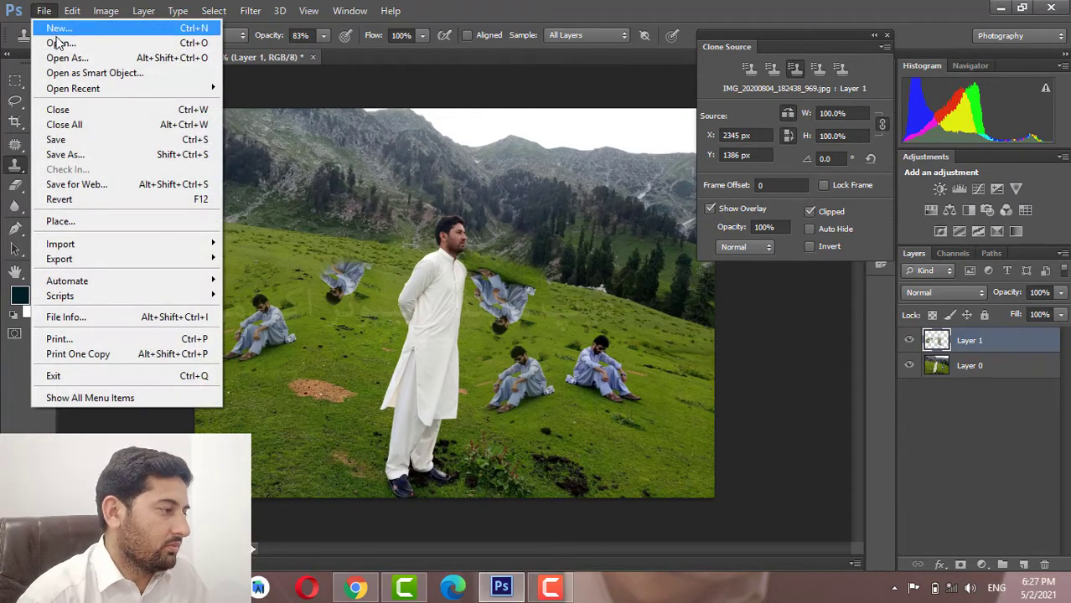
left_click(52, 40)
left_click_drag(605, 249, 612, 440)
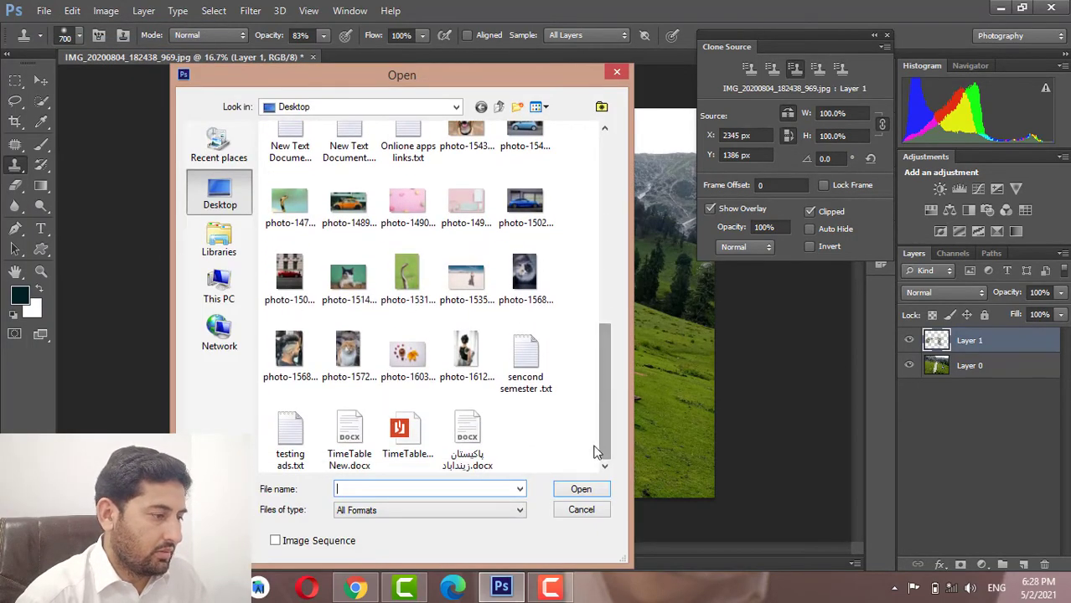
double_click(526, 143)
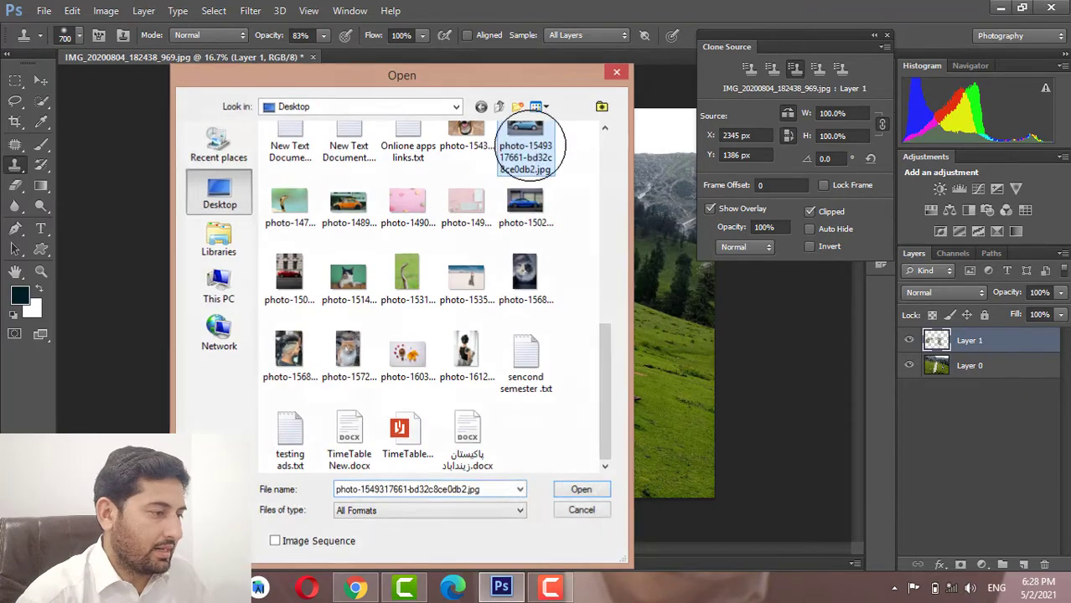
Sample the car as the clone source and set the brush size to 125 px.
key("alt")
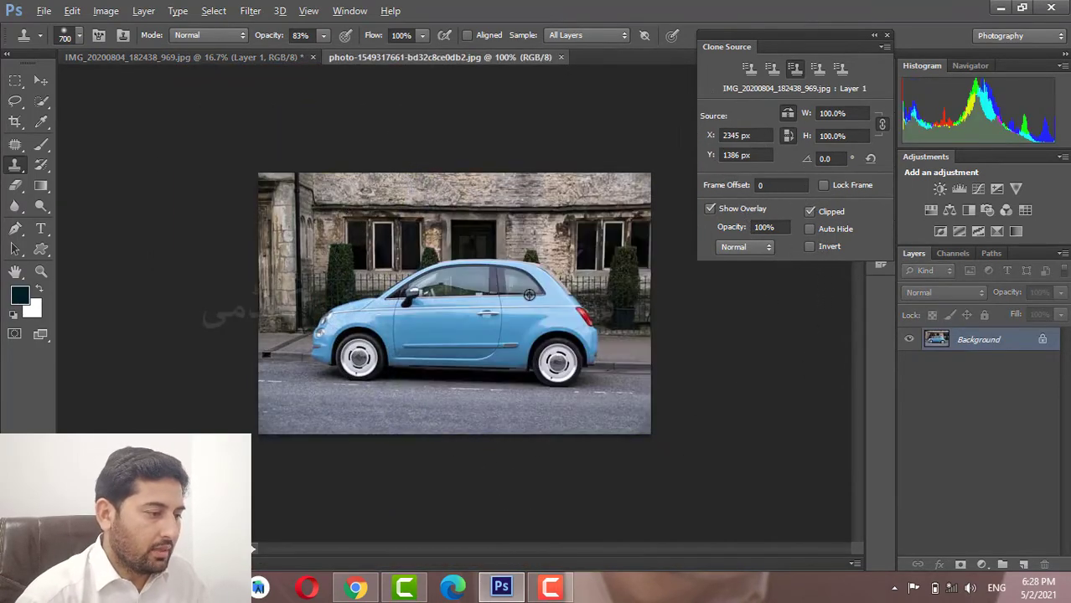
left_click(519, 296, "alt")
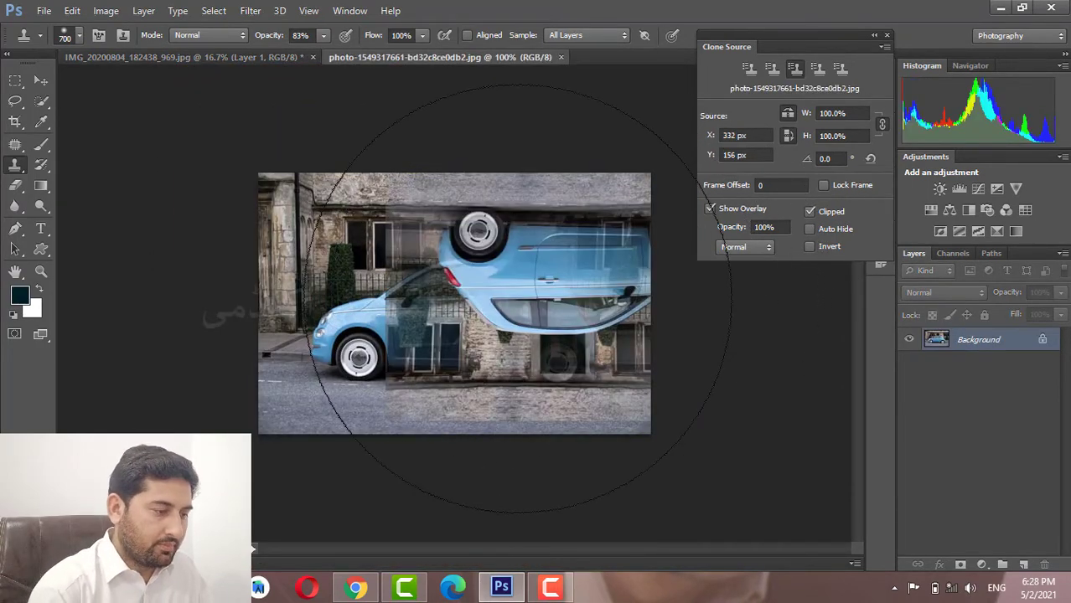
key("bracketleft")
key("bracketleft")
key("bracketleft")
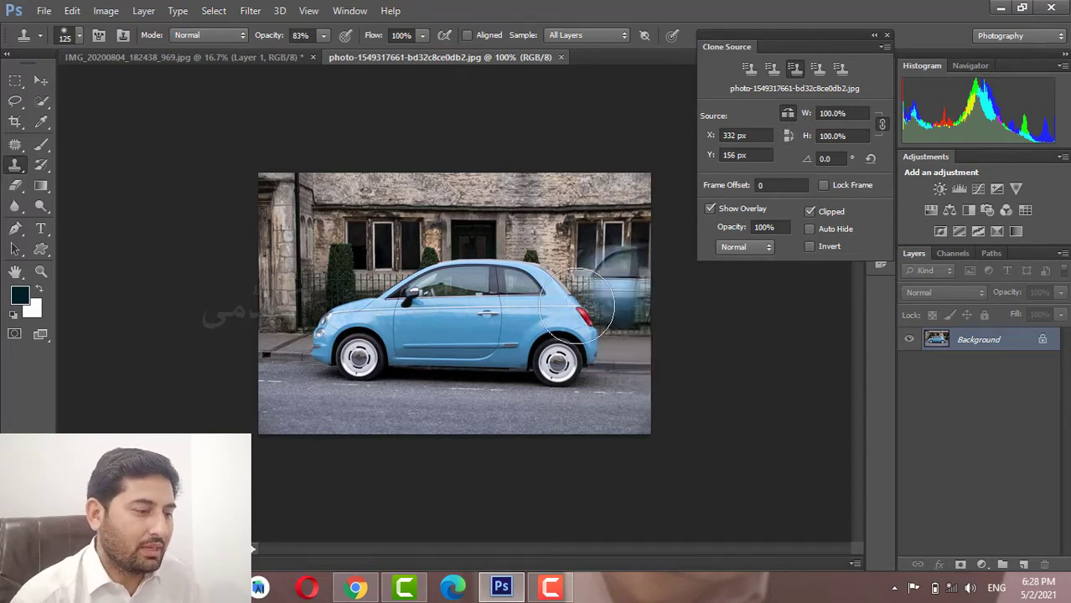
Add a new Layer 1 and clone a second copy of the car onto it.
left_click(1026, 565)
mouse_move(473, 326)
left_mouse_down()
mouse_move(380, 315)
mouse_move(366, 331)
left_mouse_up()
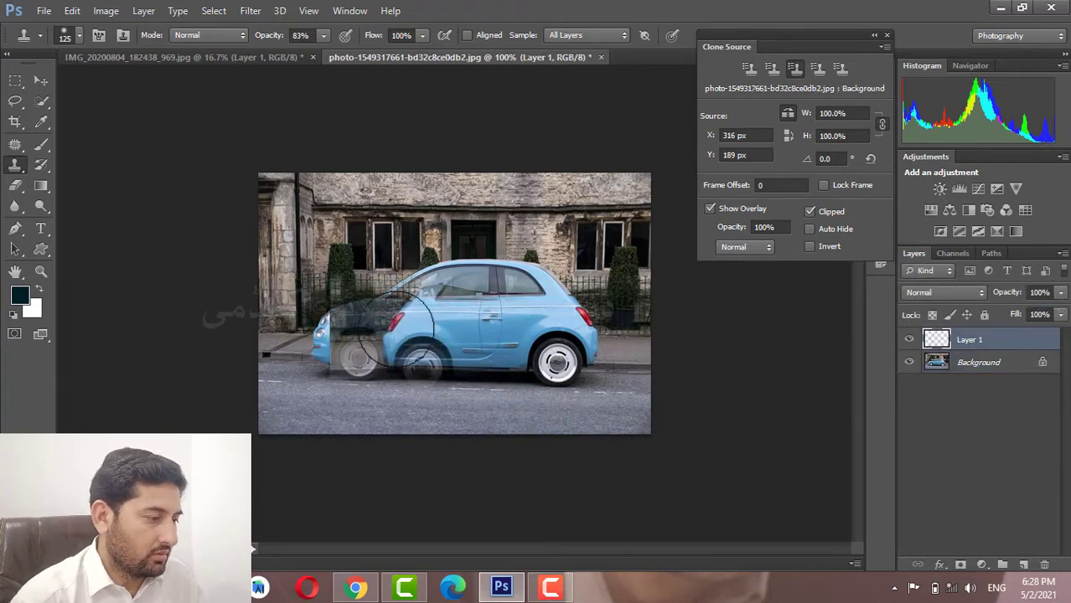
key("ctrl+z")
key("ctrl+plus")
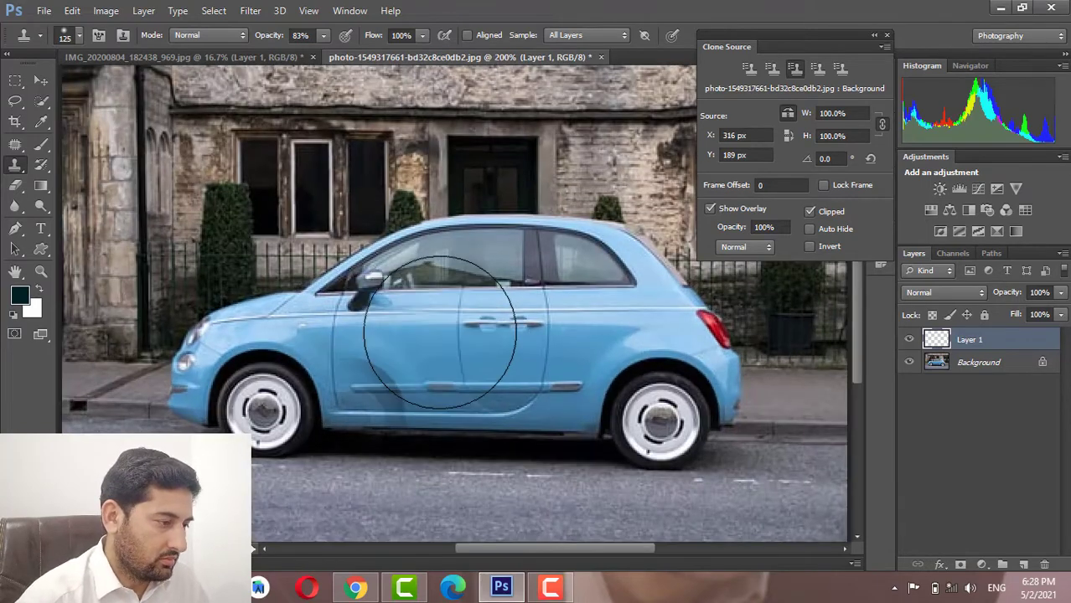
mouse_move(440, 331)
left_mouse_down()
mouse_move(240, 368)
mouse_move(637, 299)
mouse_move(345, 352)
left_mouse_up()
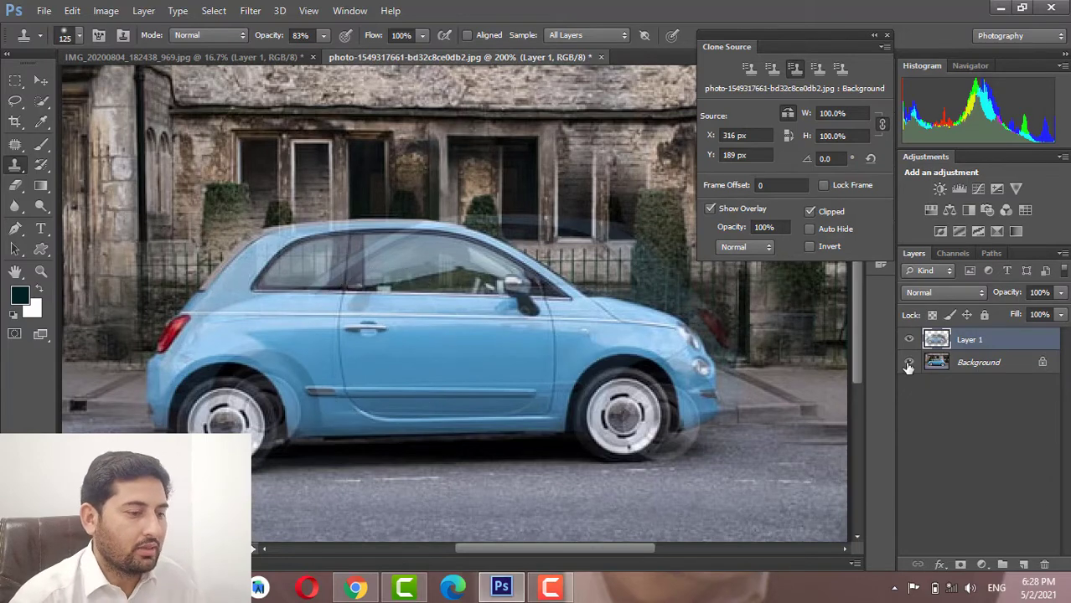
Toggle Layer 1's visibility to compare with the original, then zoom back out.
left_click(909, 341)
left_click(910, 340)
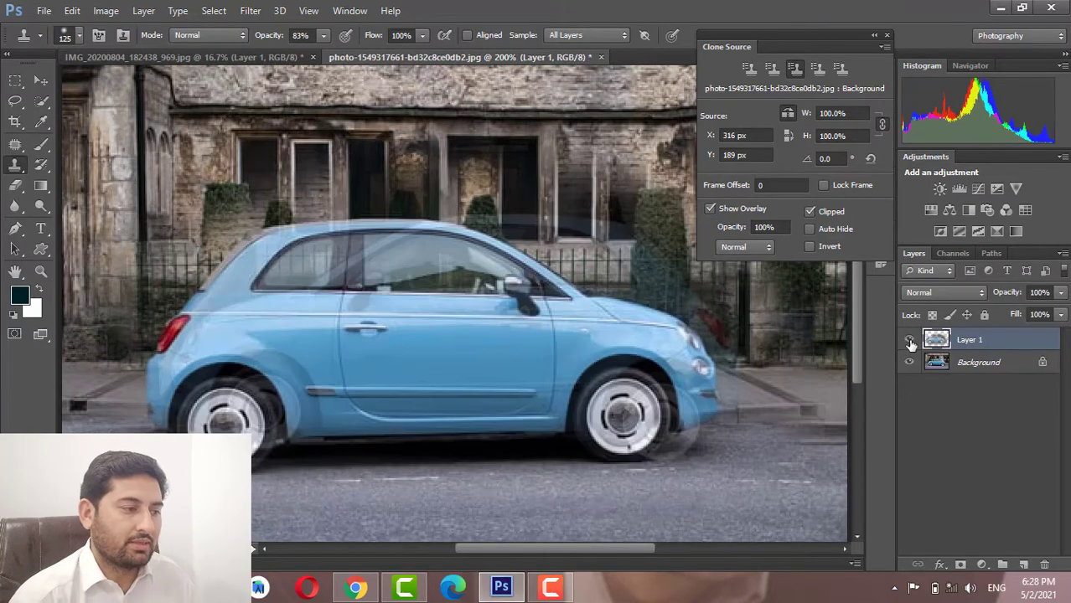
left_click(909, 340)
key("ctrl+minus")
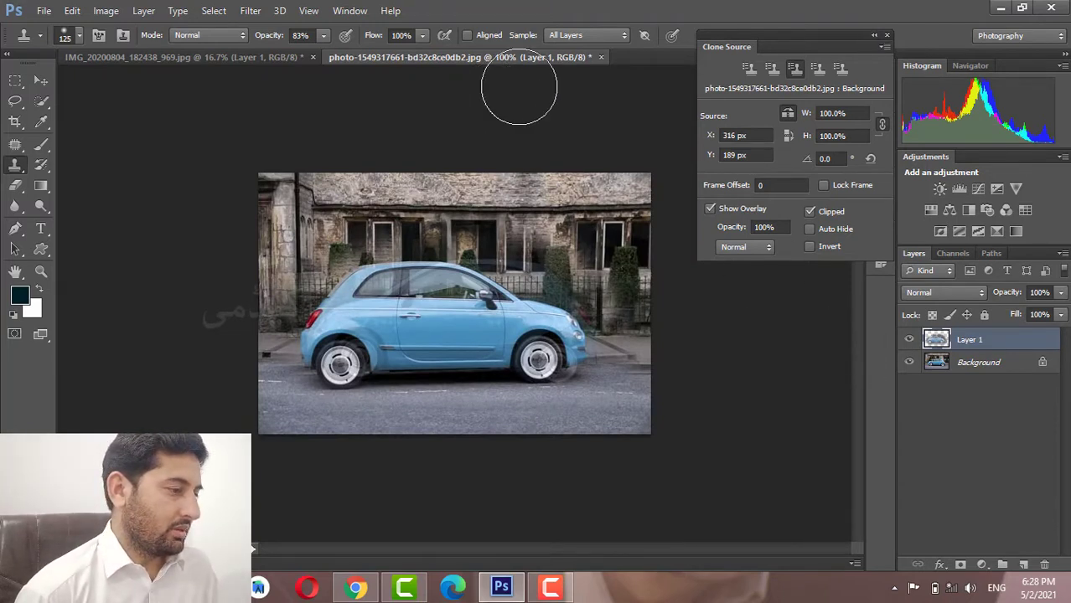
left_click(601, 57)
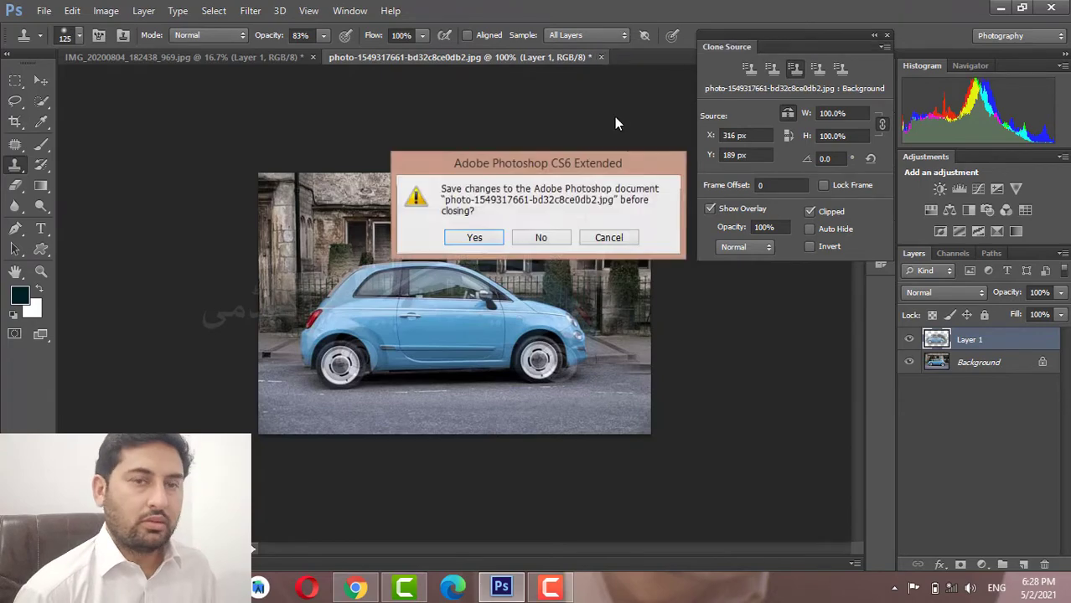
left_click(541, 238)
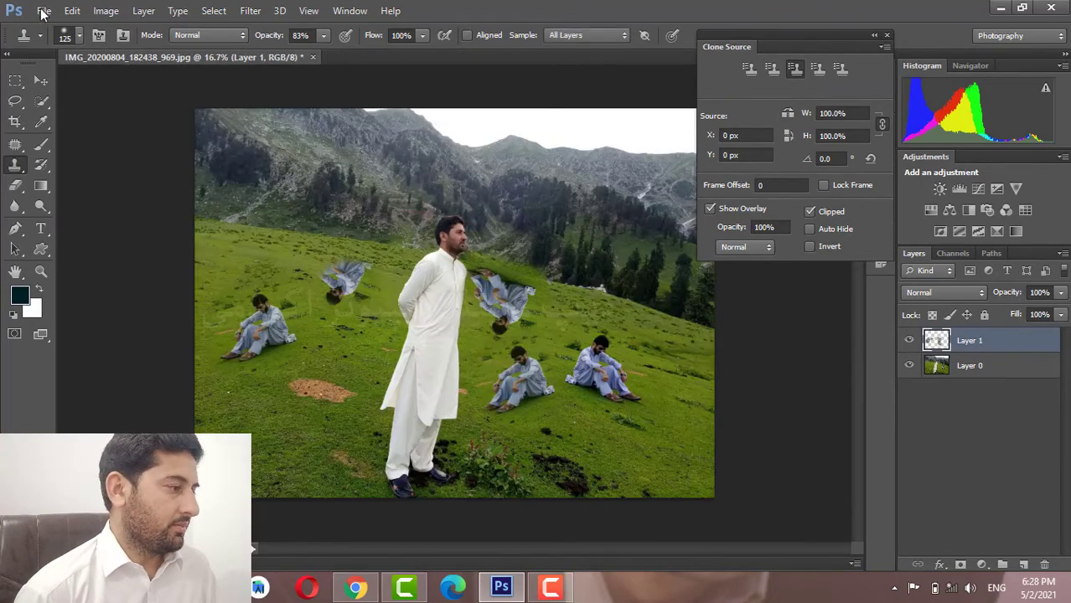
left_click(44, 10)
left_click(60, 43)
mouse_move(611, 273)
left_mouse_down()
mouse_move(613, 337)
mouse_move(598, 414)
left_mouse_up()
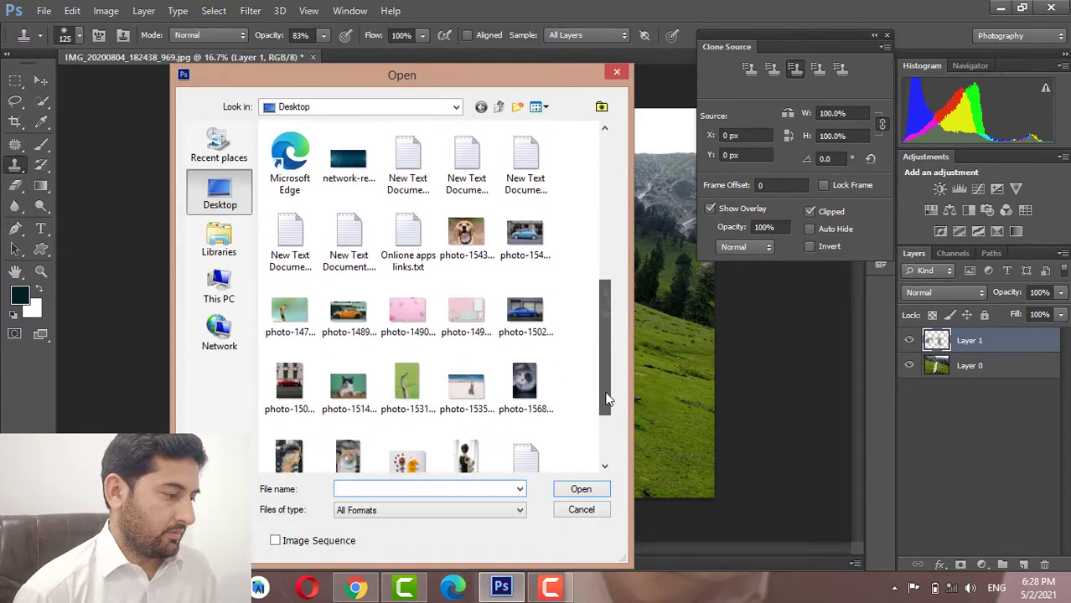
double_click(348, 315)
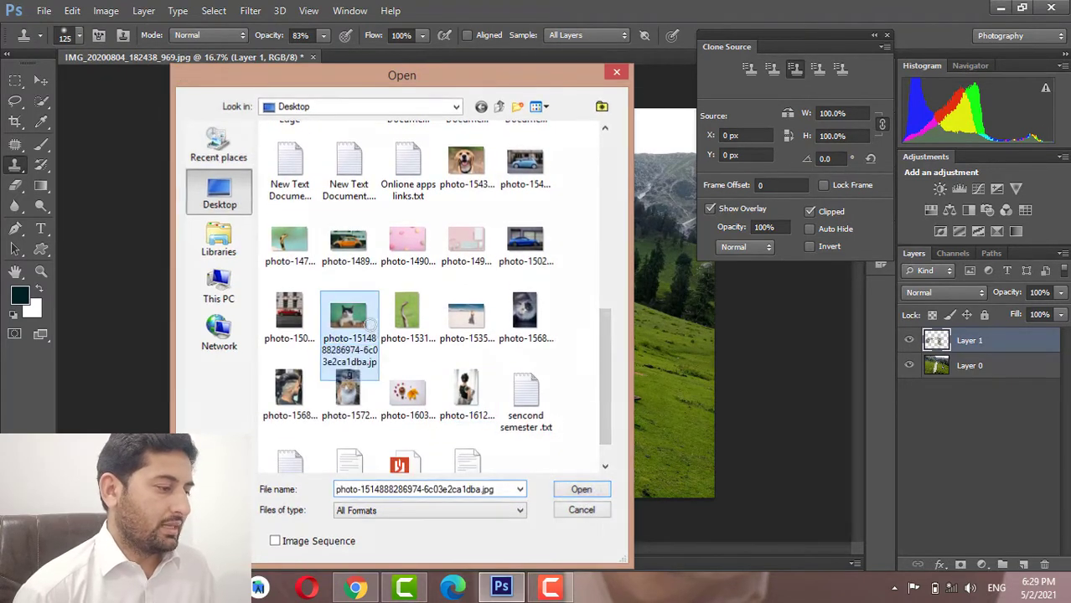
Zoom in to 300% on the cat's face around its eye.
key("ctrl+plus")
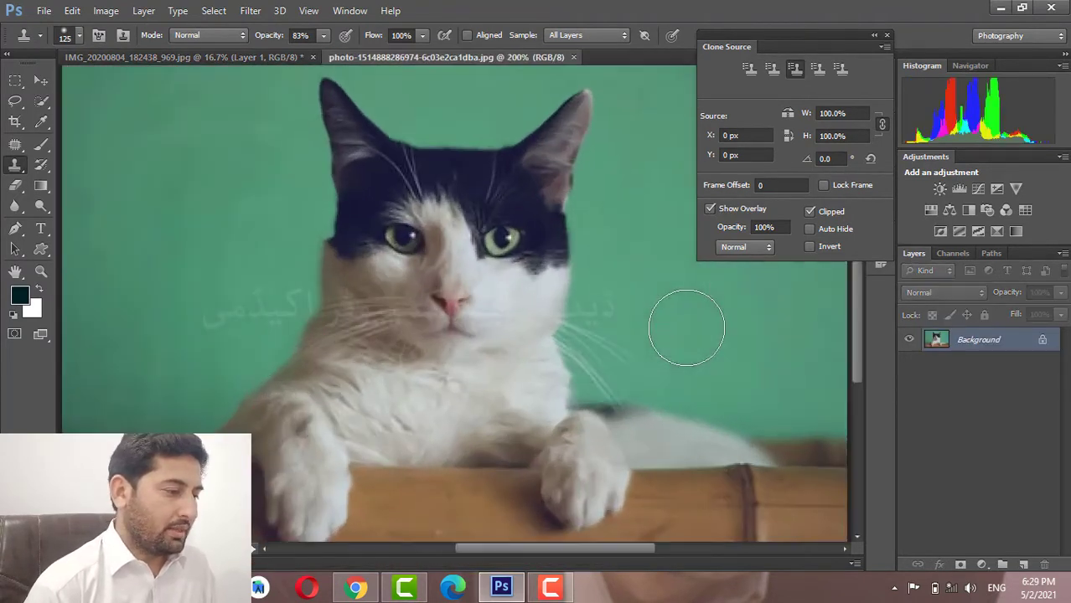
key("ctrl+plus")
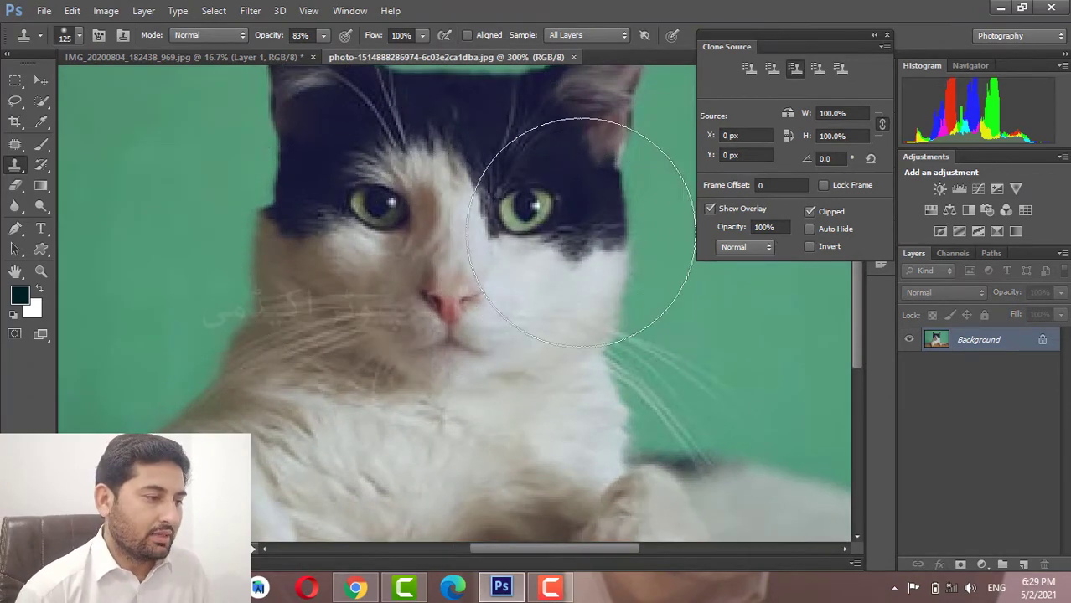
scroll(561, 251, "up", 1)
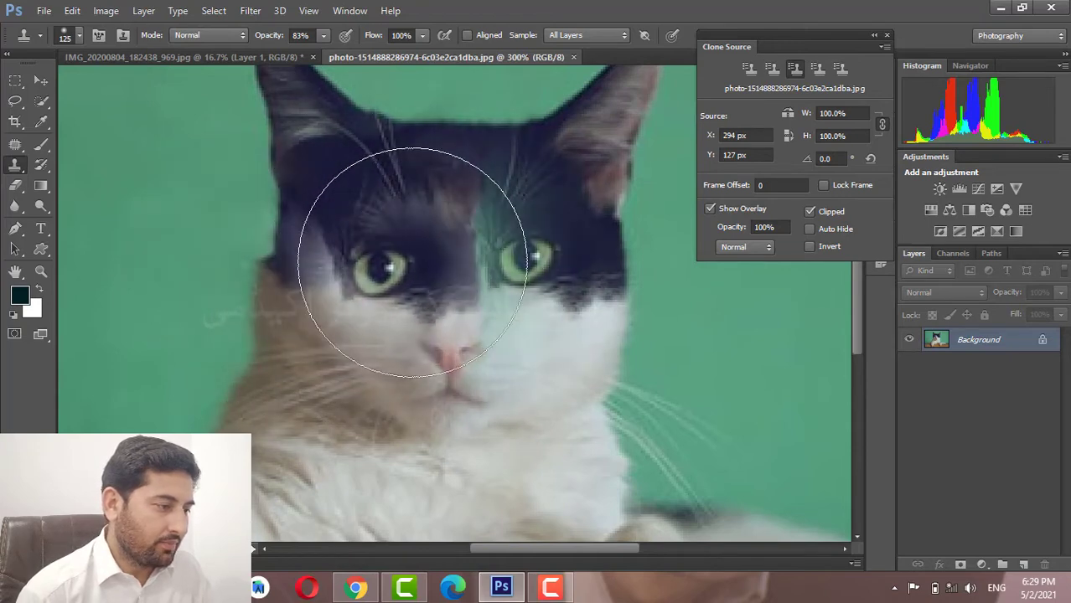
Try cloning eye pixels onto the cat's face, undoing stray patches and resampling near the eye.
left_click(414, 258)
left_click_drag(414, 258, 317, 293)
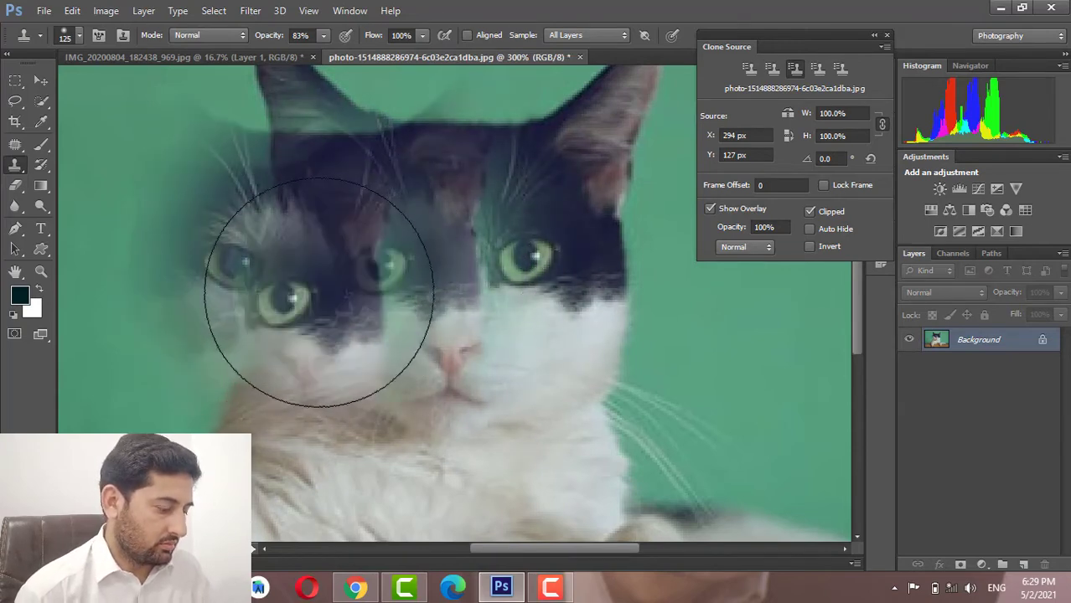
key("ctrl+alt+z")
key("ctrl+alt+z")
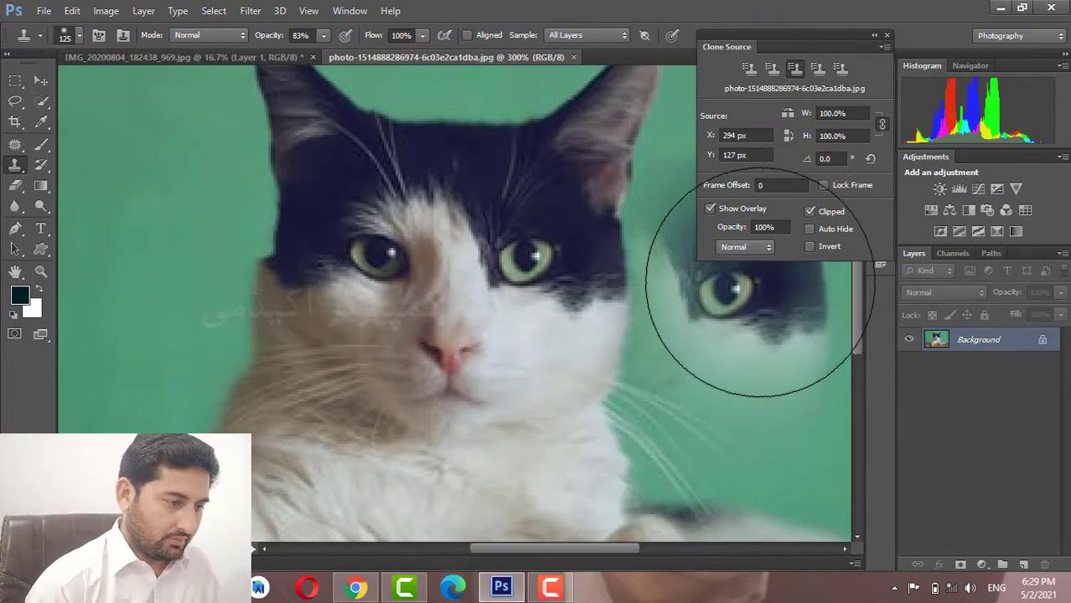
left_click(546, 261)
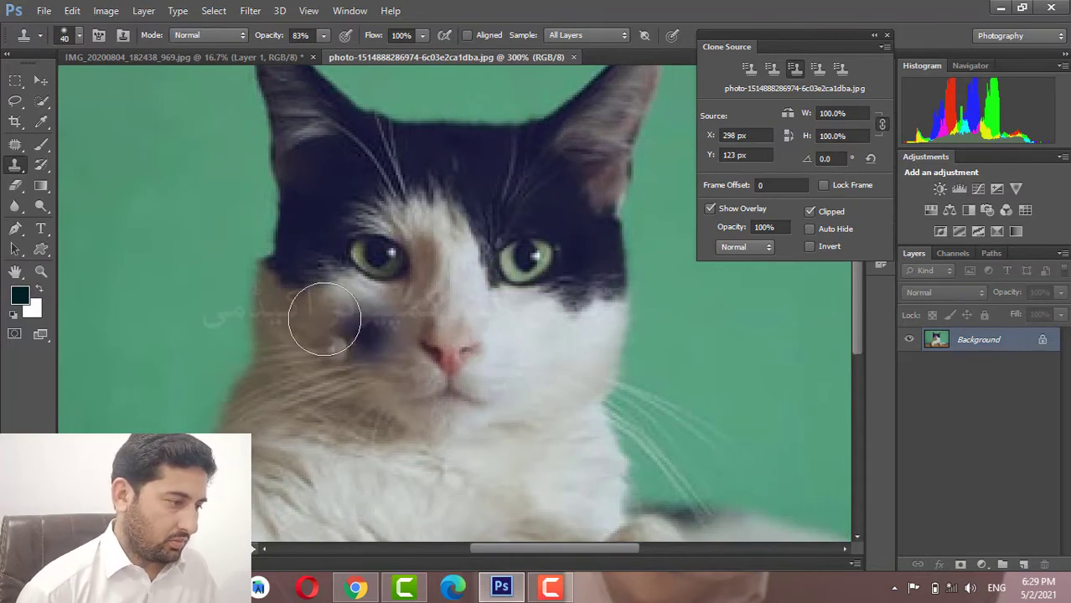
left_click(382, 252, "alt")
left_click(658, 228)
key("ctrl+z")
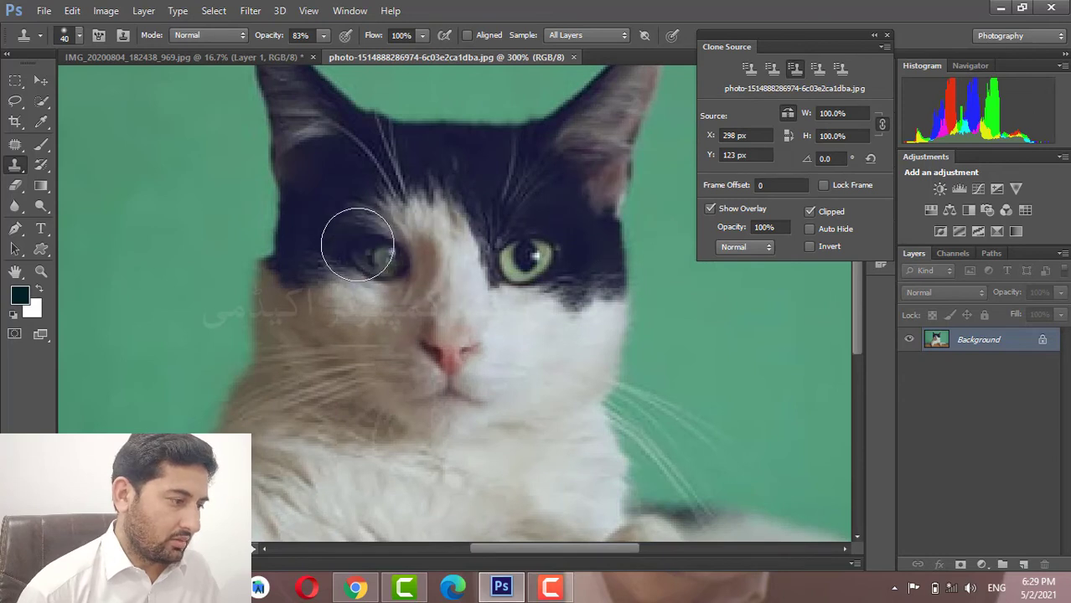
left_click_drag(370, 239, 347, 246)
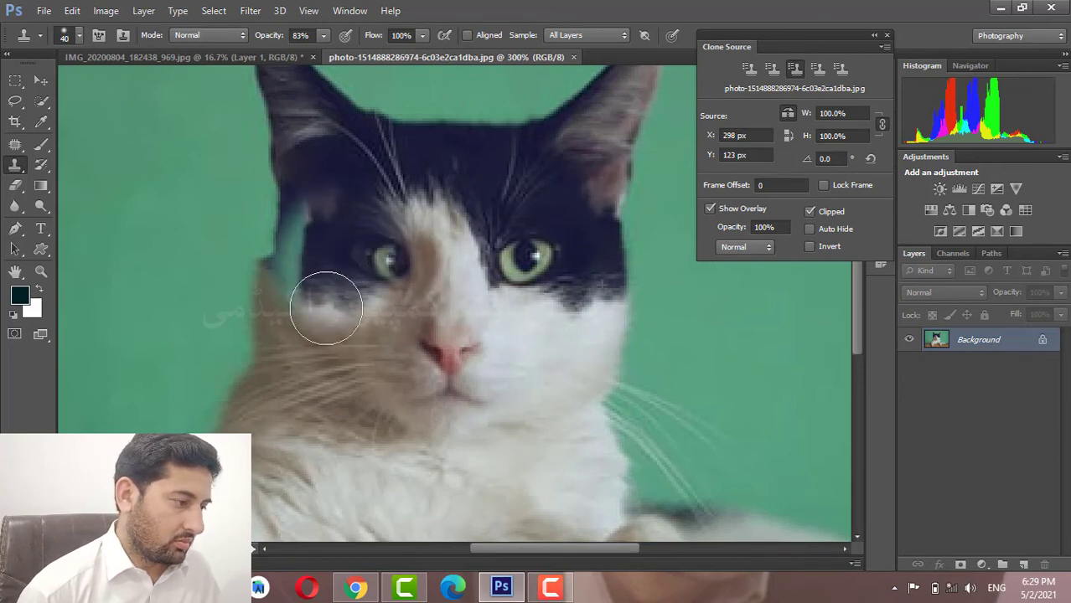
key("ctrl+z")
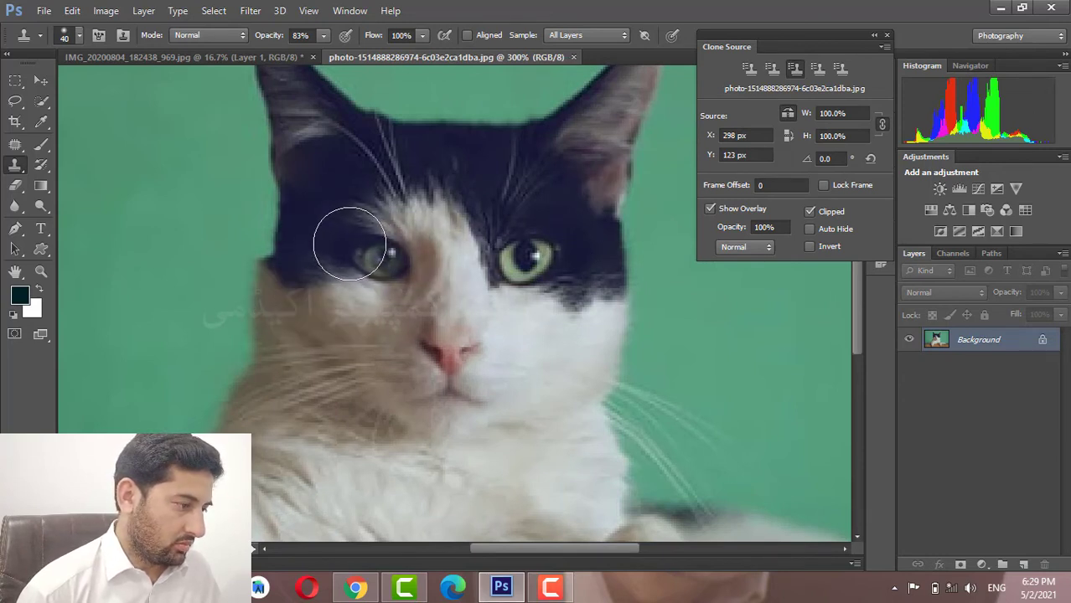
Clone an extra eye onto the cheek and dark fur across the forehead, then zoom out.
mouse_move(342, 238)
left_mouse_down()
mouse_move(303, 383)
mouse_move(352, 396)
left_mouse_up()
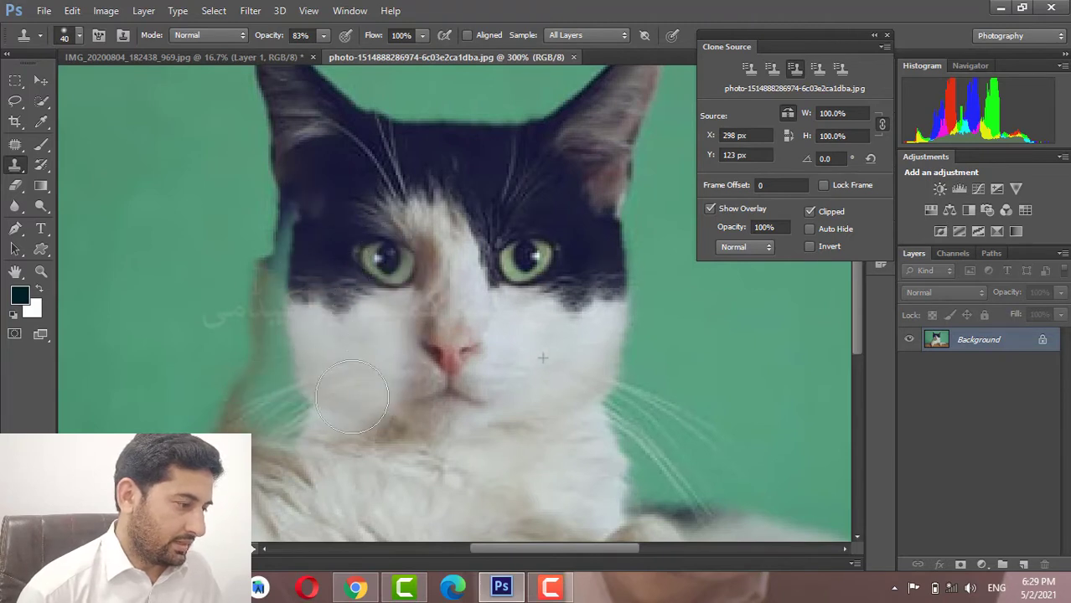
left_click_drag(247, 377, 279, 241)
left_click_drag(288, 200, 313, 74)
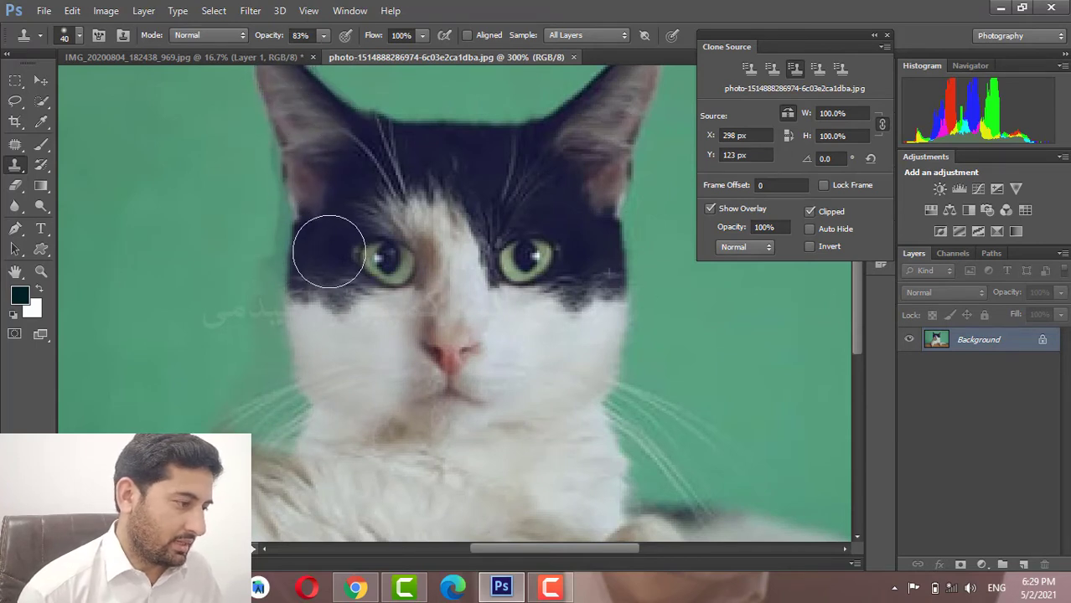
mouse_move(328, 251)
left_mouse_down()
mouse_move(359, 172)
mouse_move(382, 227)
mouse_move(387, 153)
mouse_move(391, 352)
left_mouse_up()
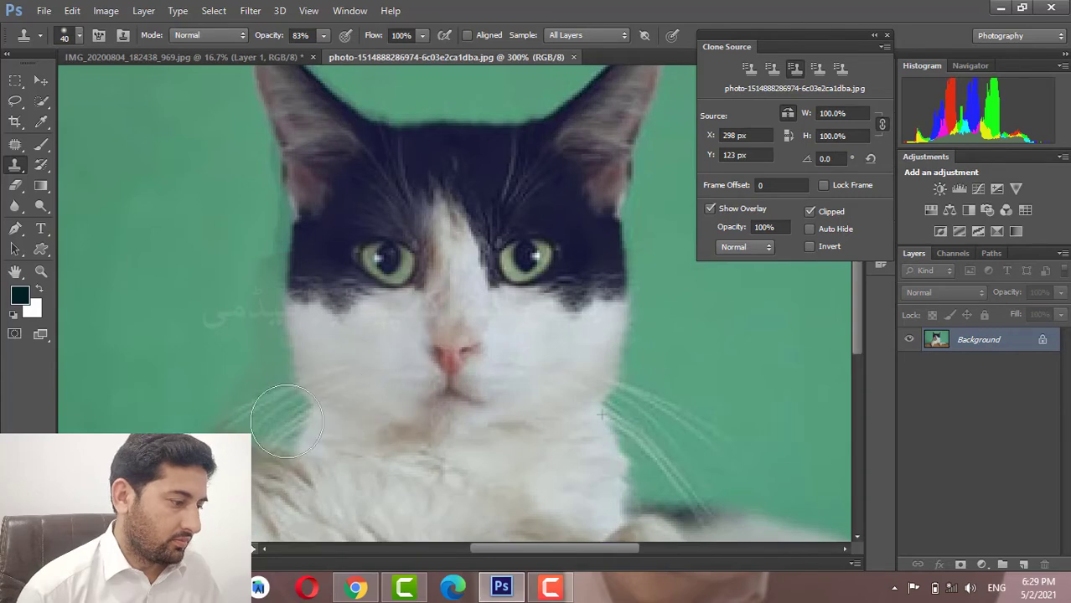
left_click_drag(287, 422, 264, 482)
scroll(453, 318, "up", 2)
scroll(586, 234, "up", 2)
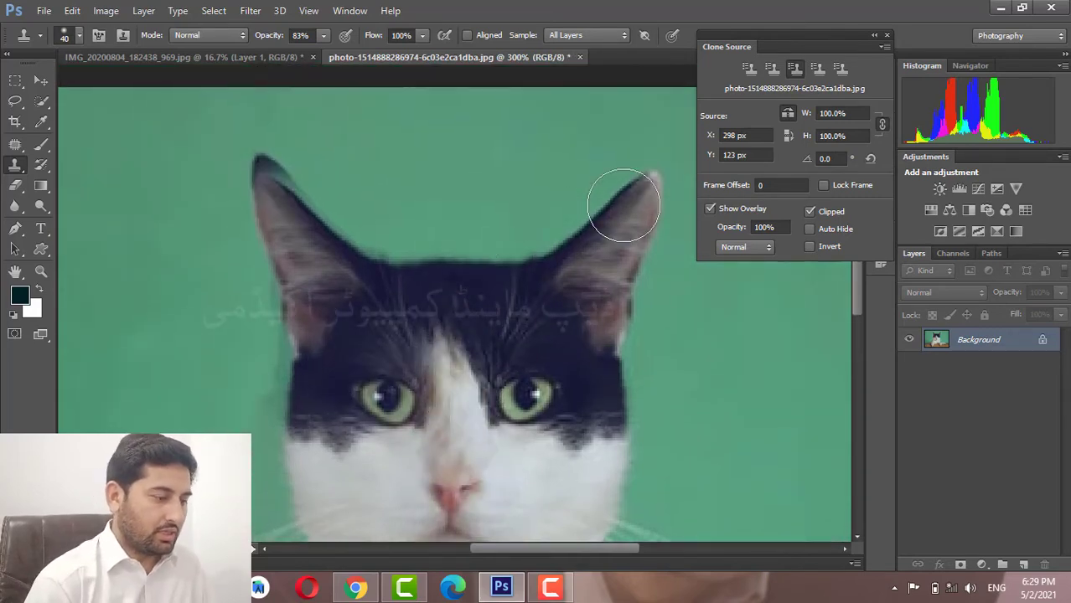
key("ctrl+minus")
key("ctrl+minus")
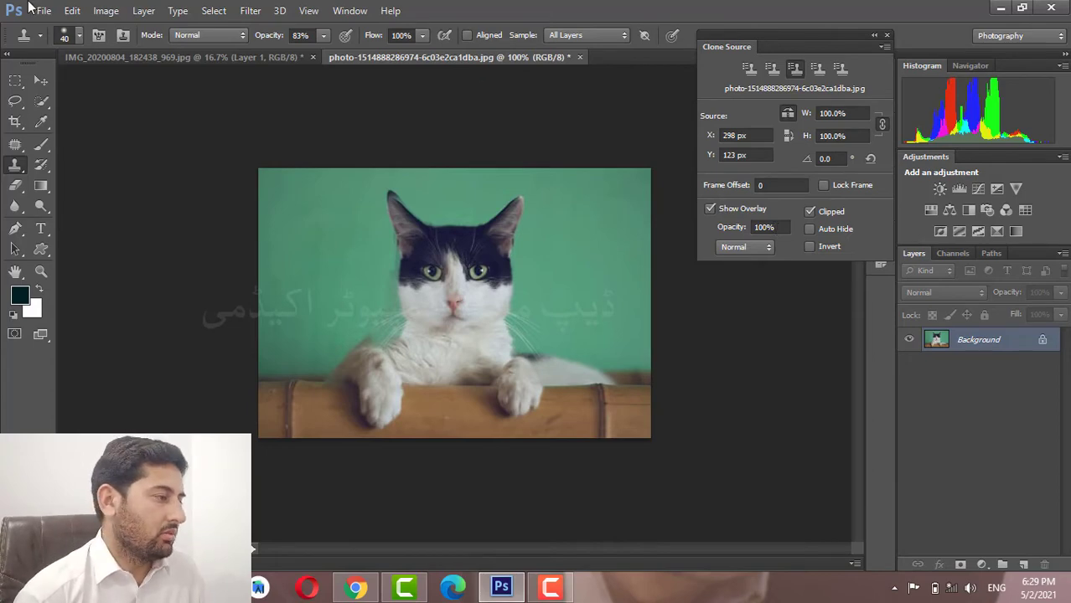
left_click(35, 10)
left_click(50, 40)
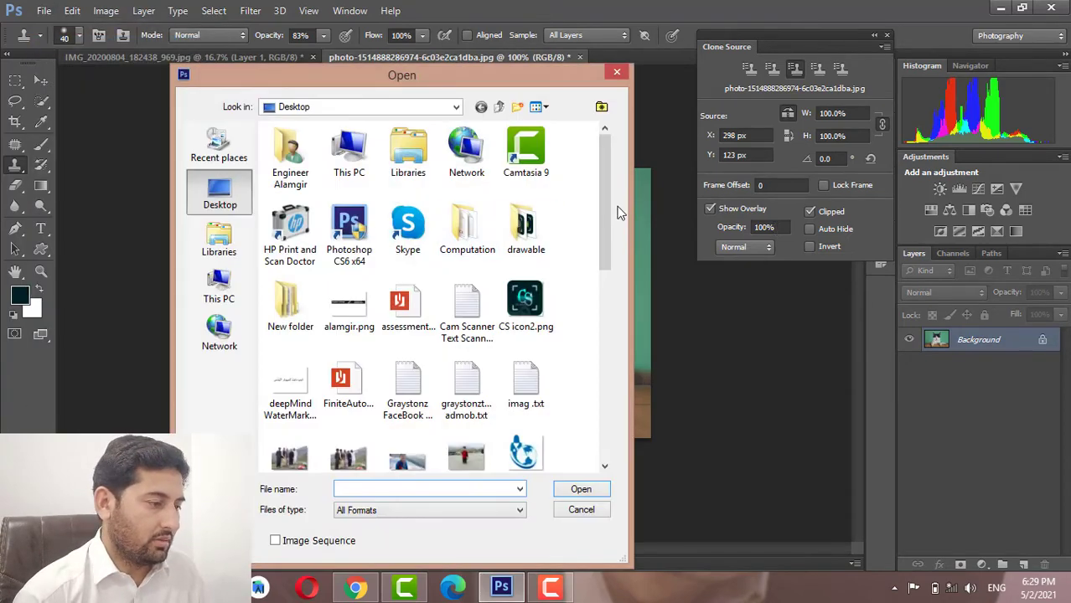
scroll(612, 319, "down", 2)
scroll(620, 372, "down", 4)
scroll(623, 401, "down", 2)
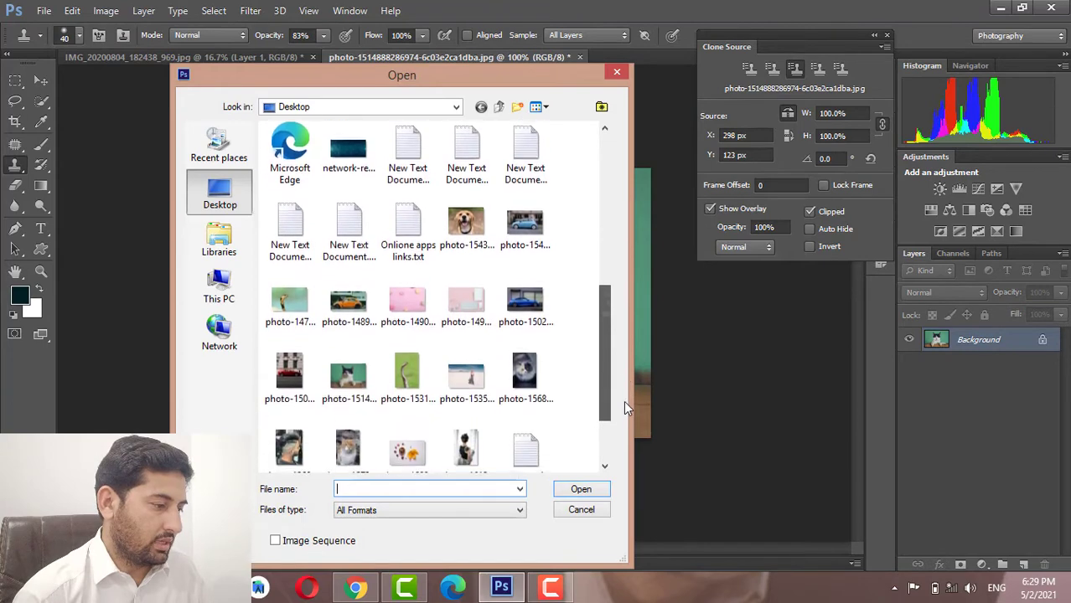
double_click(540, 325)
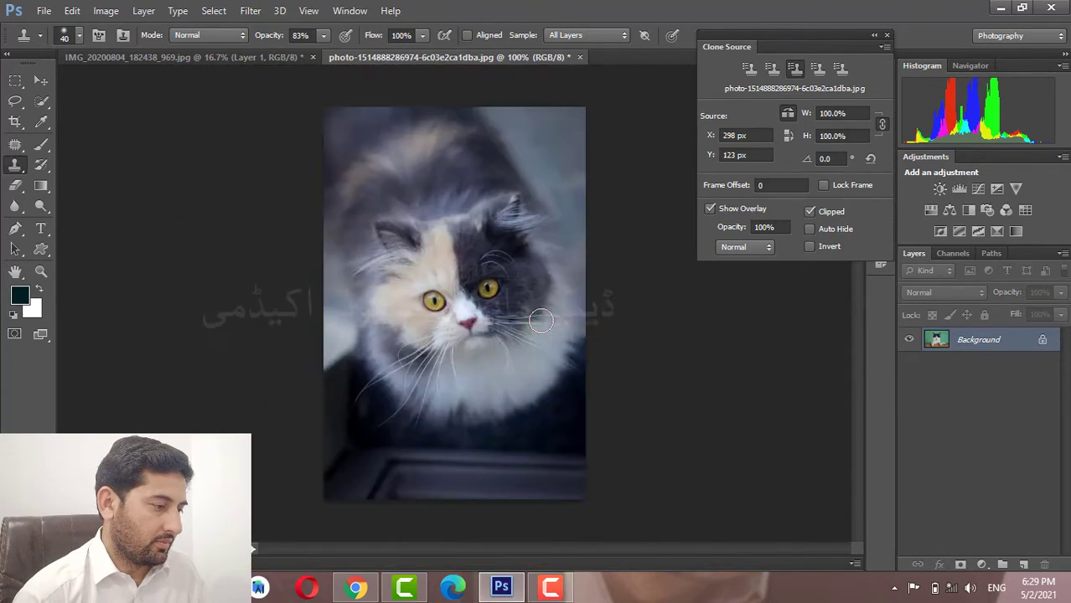
key("ctrl+plus")
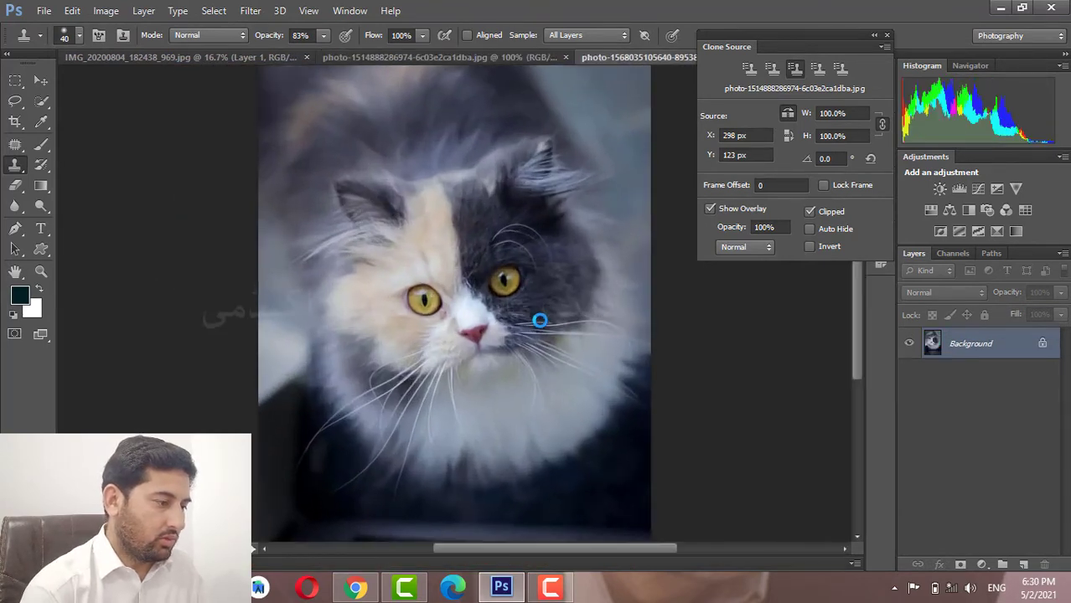
key("ctrl+plus")
key("ctrl+minus")
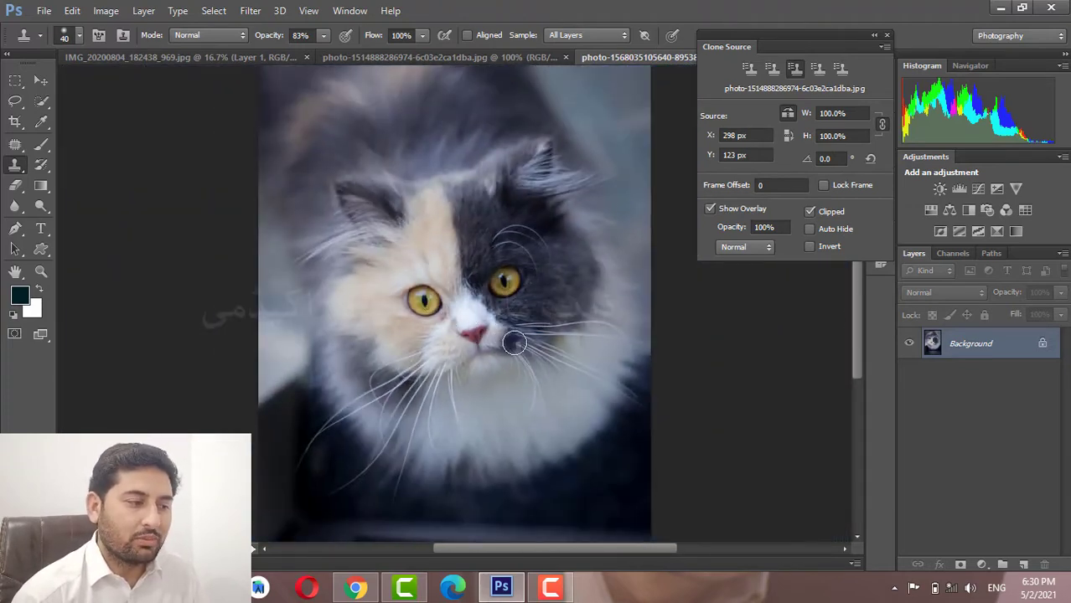
Convert the Background into Layer 0 and try cloning fur beside the left eye with an 80 px brush.
double_click(1014, 351)
left_click(665, 188)
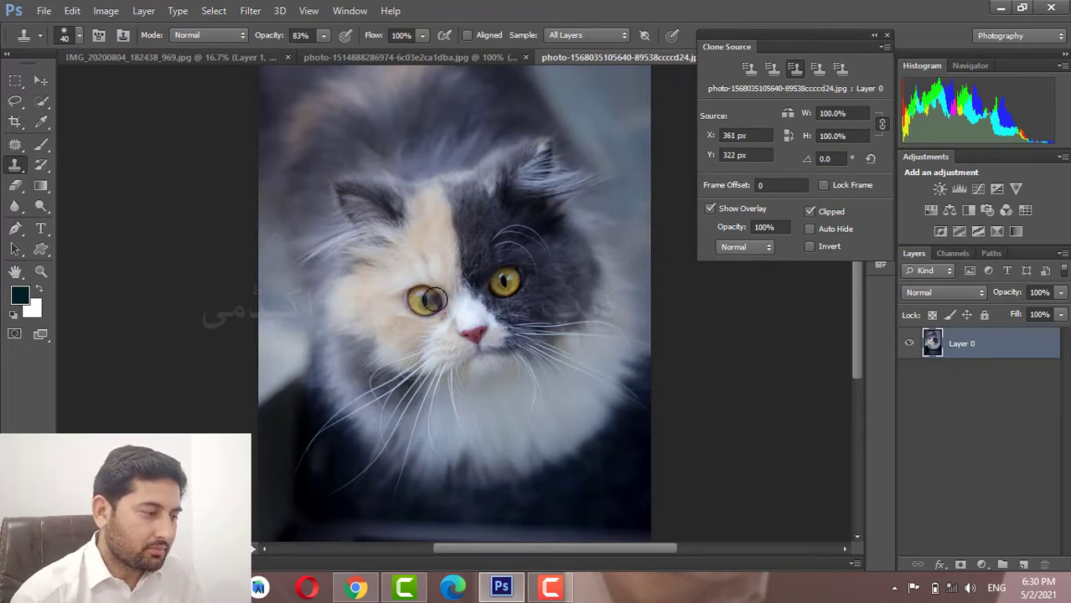
scroll(435, 299, "up", 1)
scroll(435, 299, "up", 1)
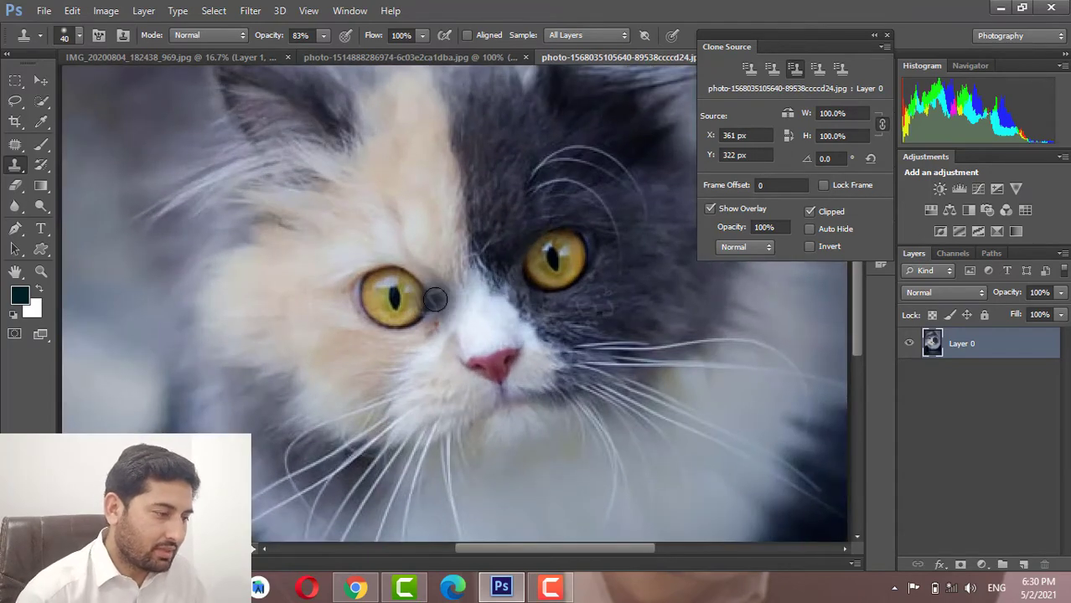
left_click_drag(435, 300, 423, 292)
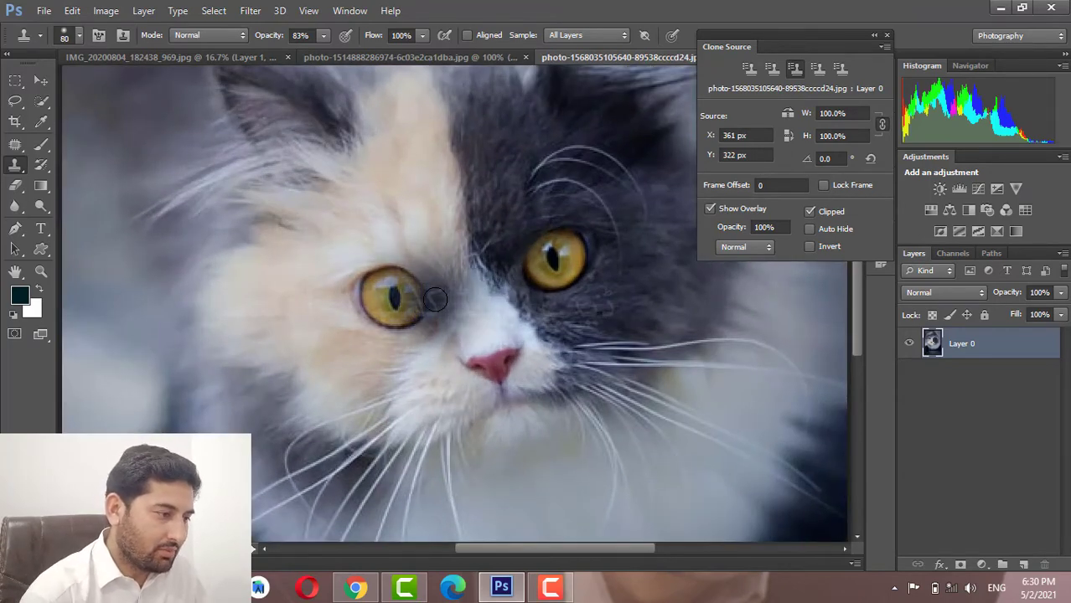
key("bracketright")
key("bracketright")
key("bracketright")
key("ctrl+z")
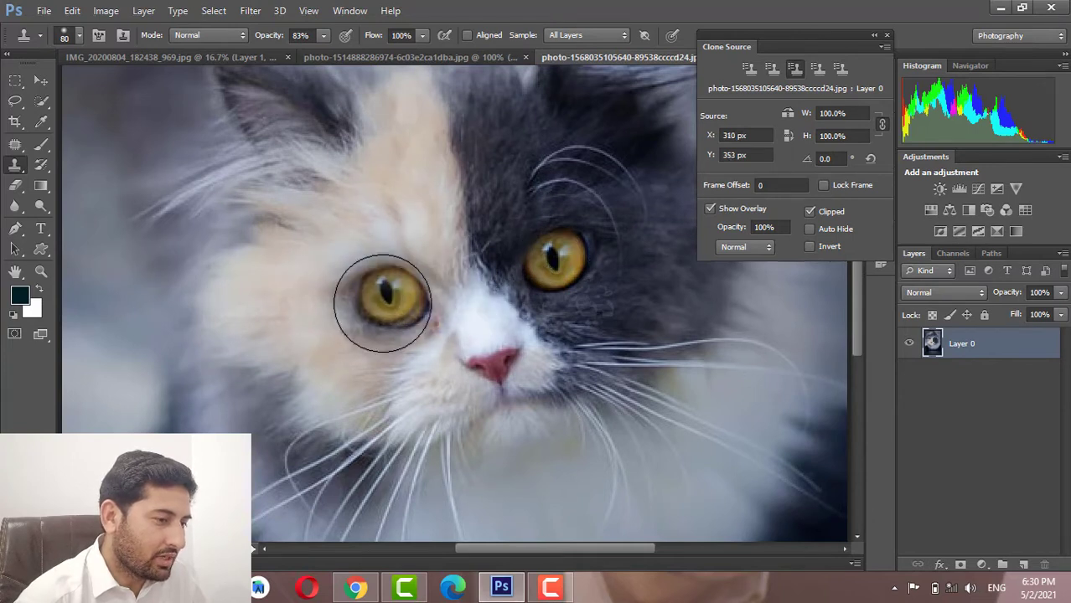
Paint a cloned extra eye onto the face, enlarge the brush to 250, and zoom out to fit.
mouse_move(377, 301)
left_mouse_down()
mouse_move(361, 176)
mouse_move(280, 179)
mouse_move(263, 299)
mouse_move(370, 347)
mouse_move(295, 289)
mouse_move(347, 335)
mouse_move(338, 342)
left_mouse_up()
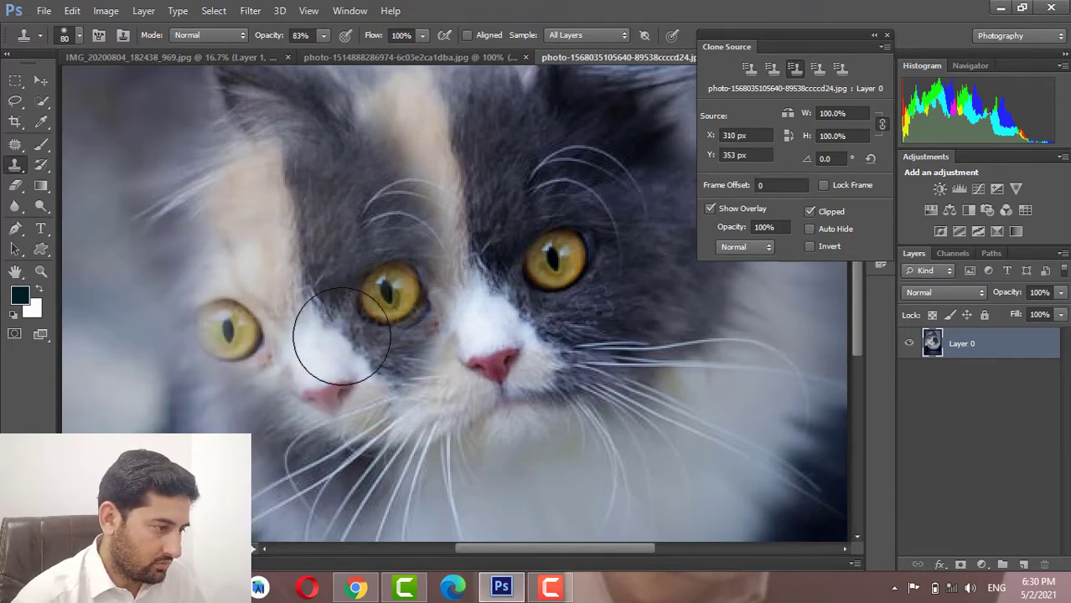
key("ctrl+alt+z")
key("ctrl+alt+z")
key("ctrl+alt+z")
key("ctrl+alt+z")
key("ctrl+alt+z")
left_click_drag(465, 276, 409, 303)
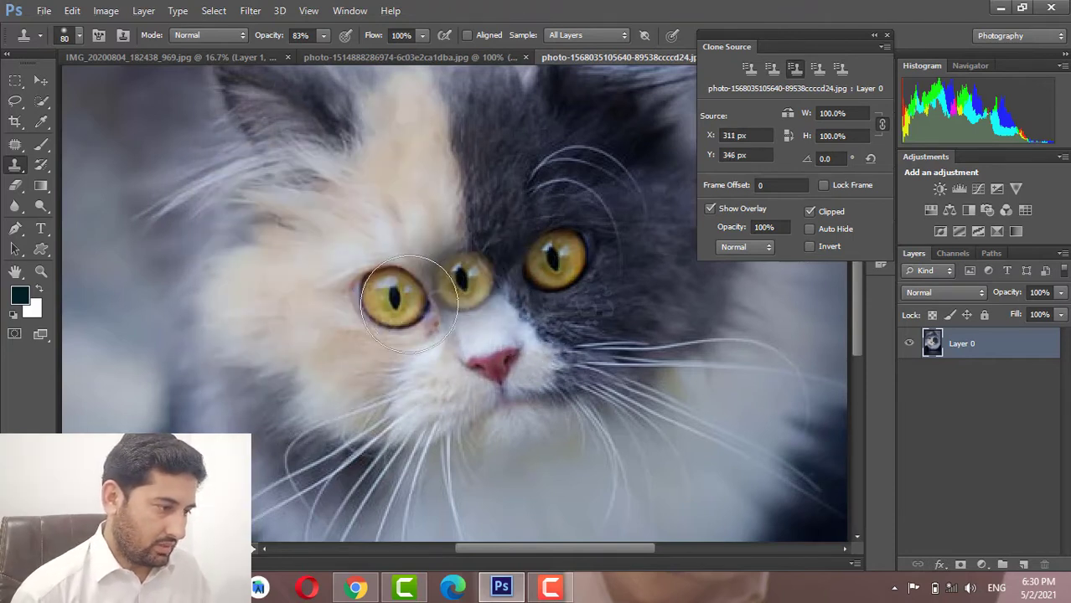
key("ctrl+alt+z")
key("bracketright")
key("bracketright")
key("bracketright")
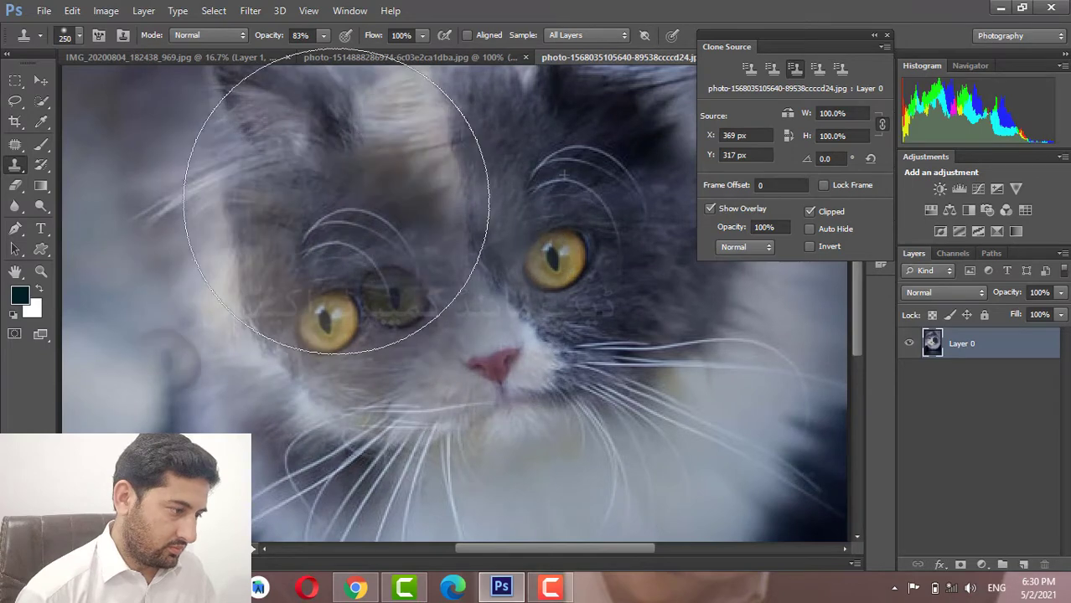
key("ctrl+0")
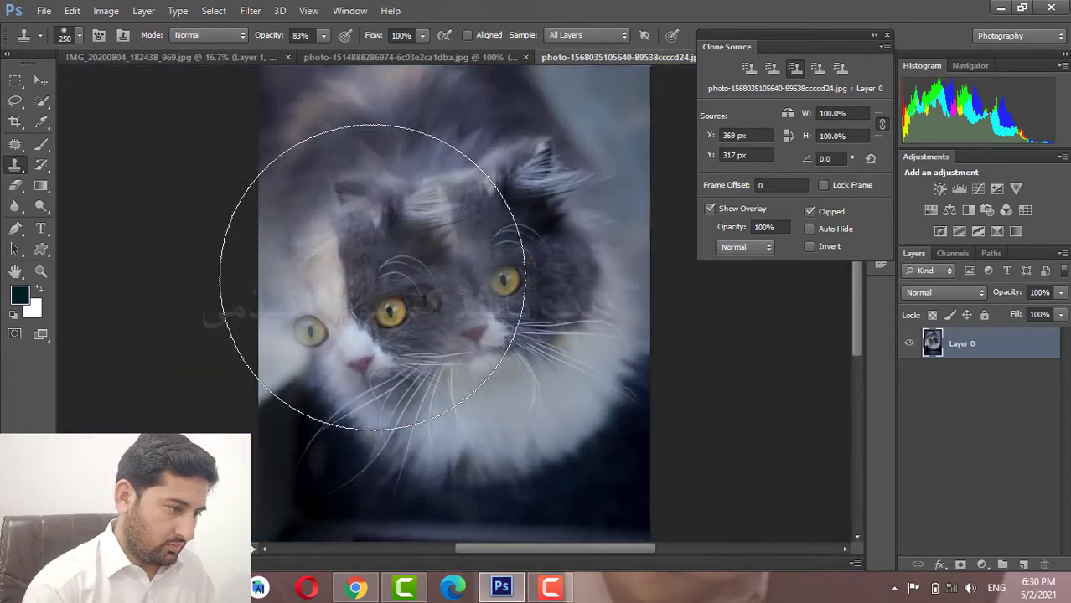
key("ctrl+minus")
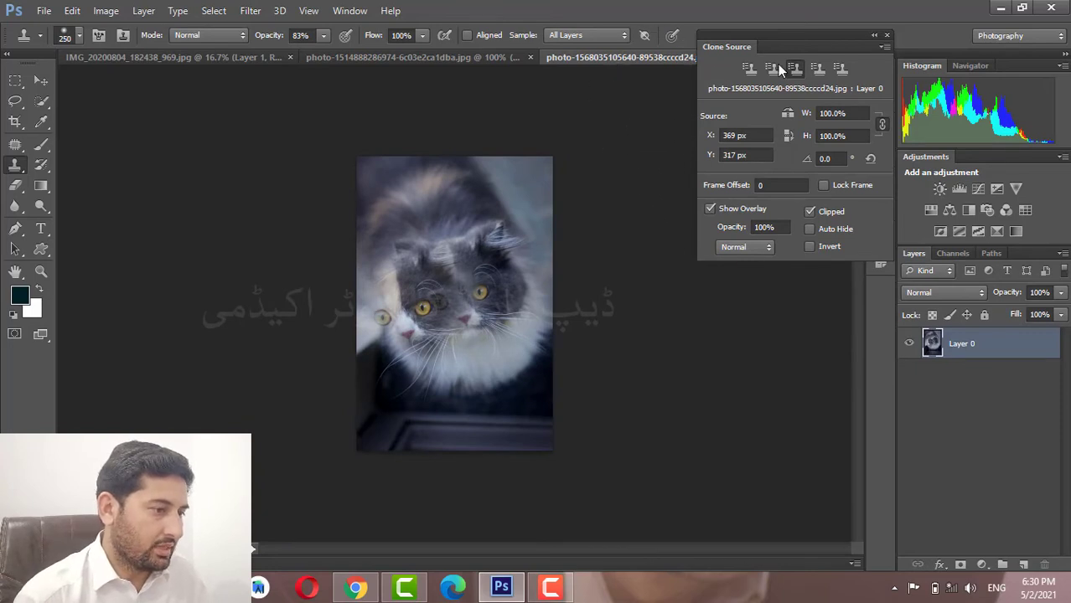
Collapse the Clone Source panel and close the calico cat photo without saving.
left_click(874, 36)
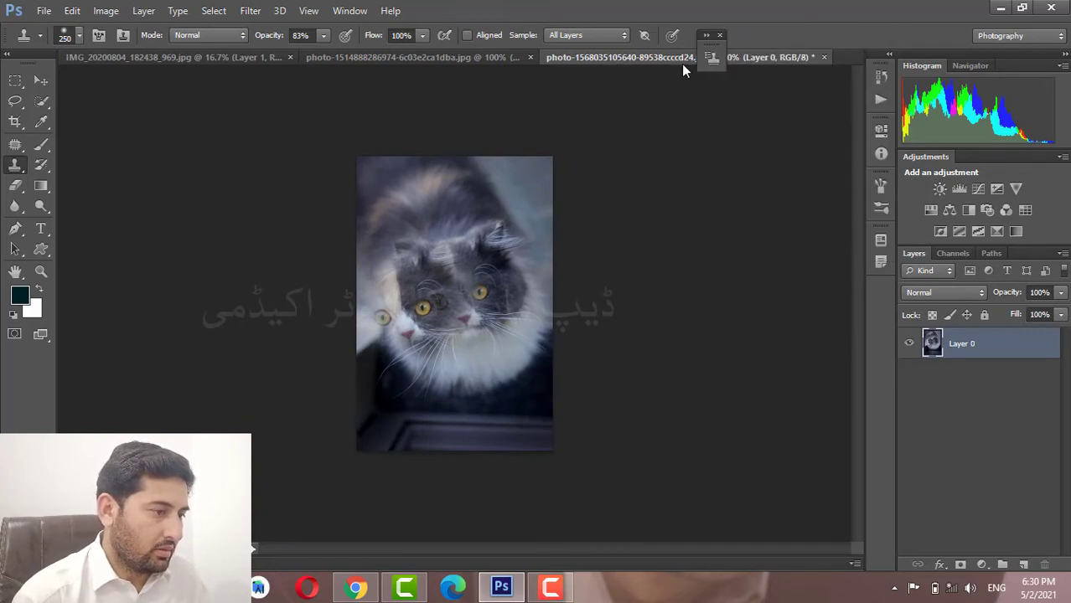
left_click_drag(677, 64, 696, 64)
left_click(701, 78)
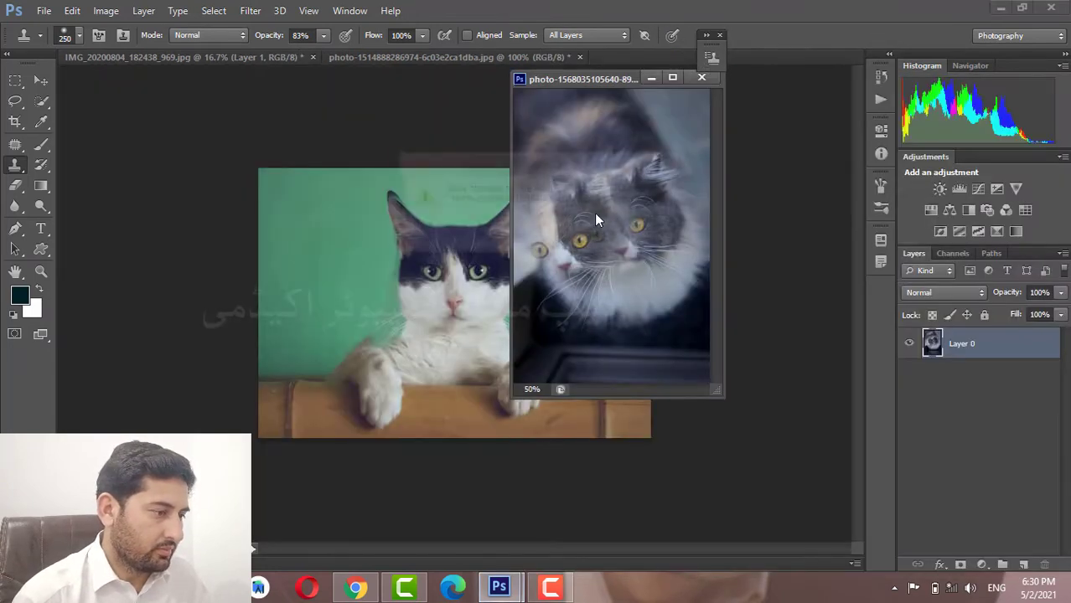
left_click(542, 240)
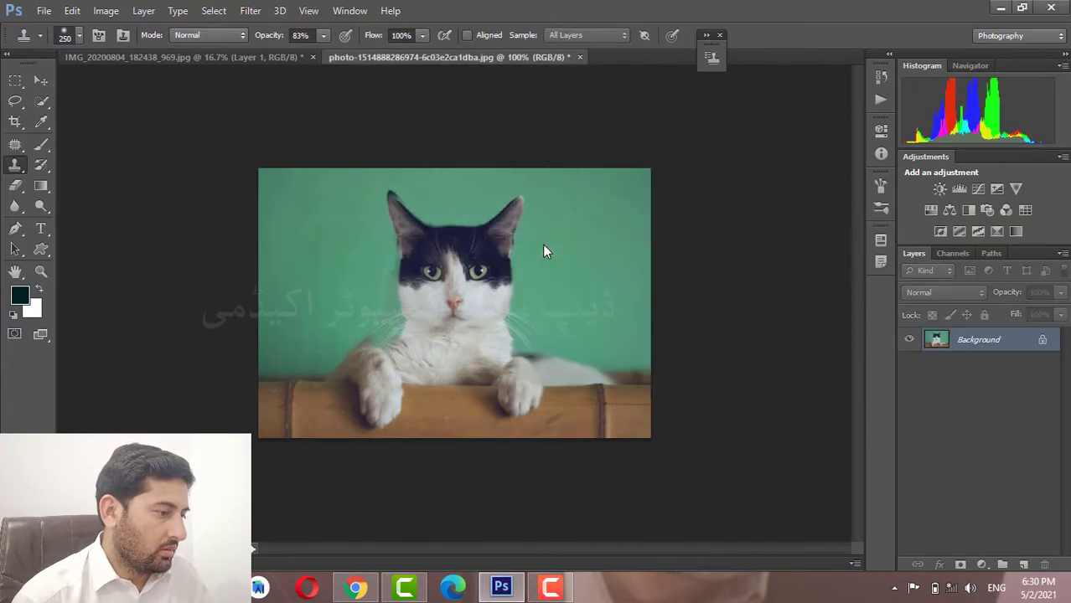
Open the man's shaved-haircut photo from the Desktop.
left_click(44, 11)
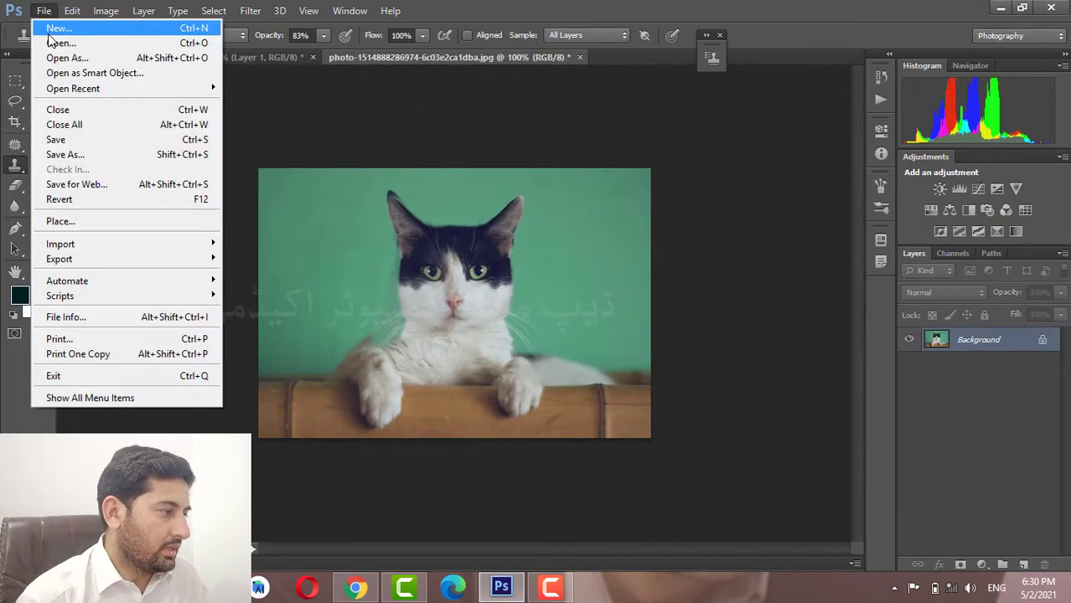
left_click(63, 40)
left_click_drag(604, 251, 577, 428)
double_click(289, 361)
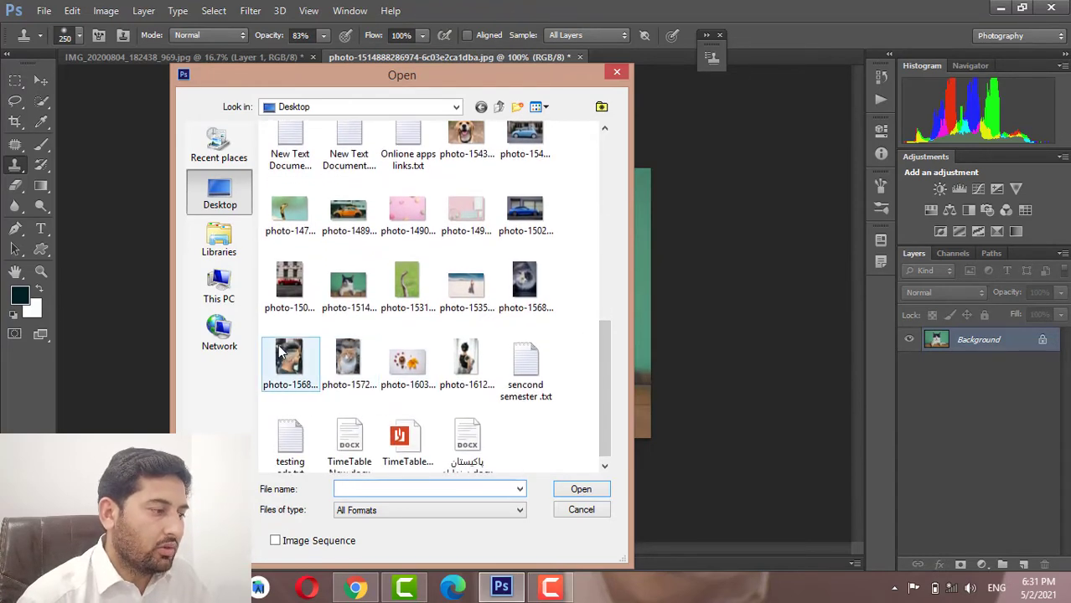
Convert the haircut photo's Background into Layer 0 and add an empty Layer 1 above it.
key("ctrl+plus")
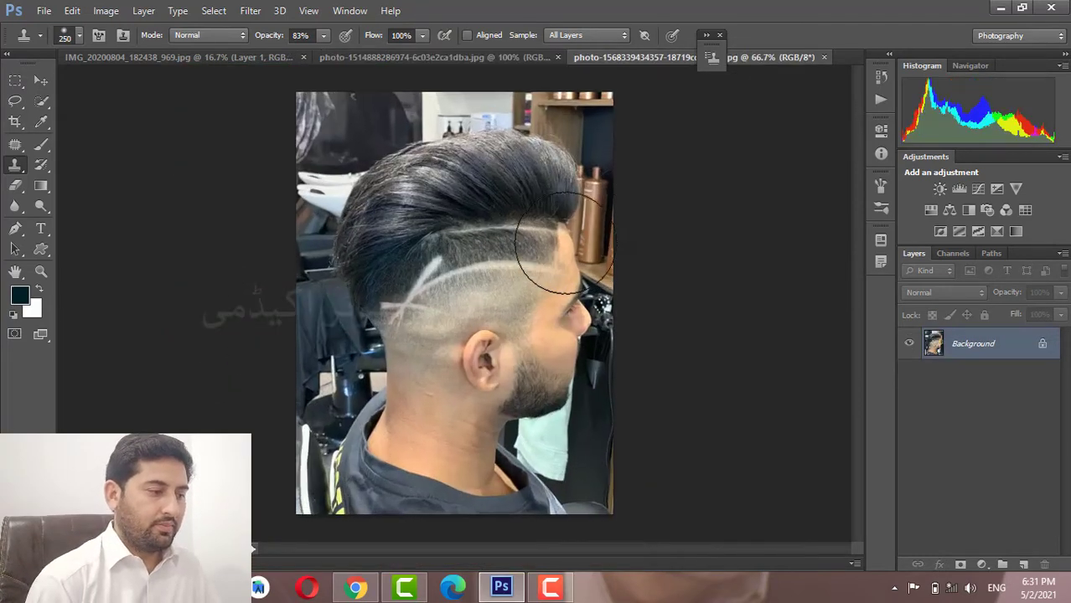
key("ctrl+plus")
key("ctrl+minus")
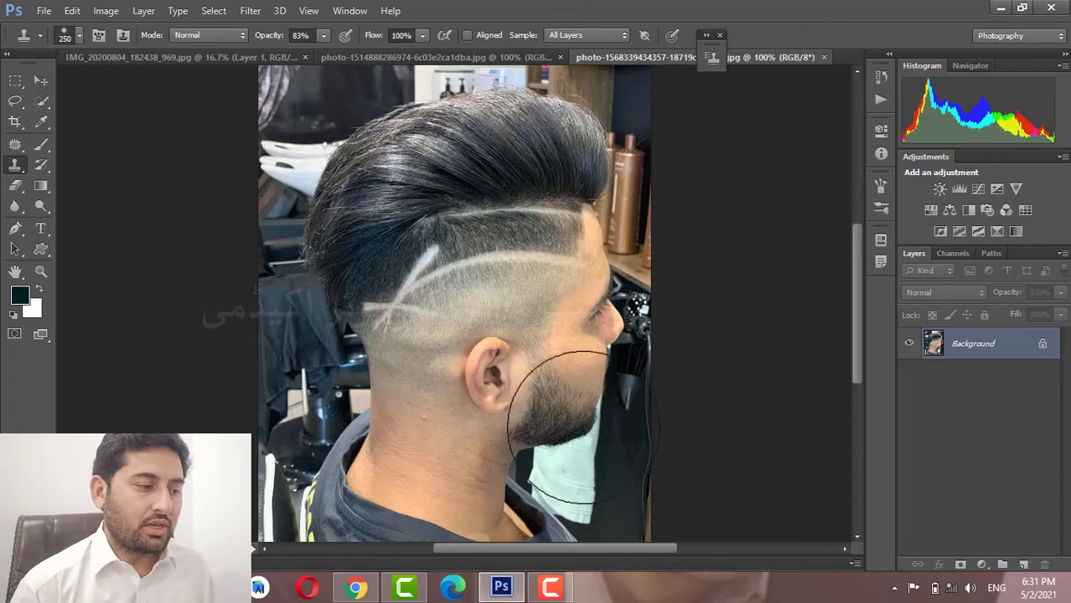
double_click(1029, 348)
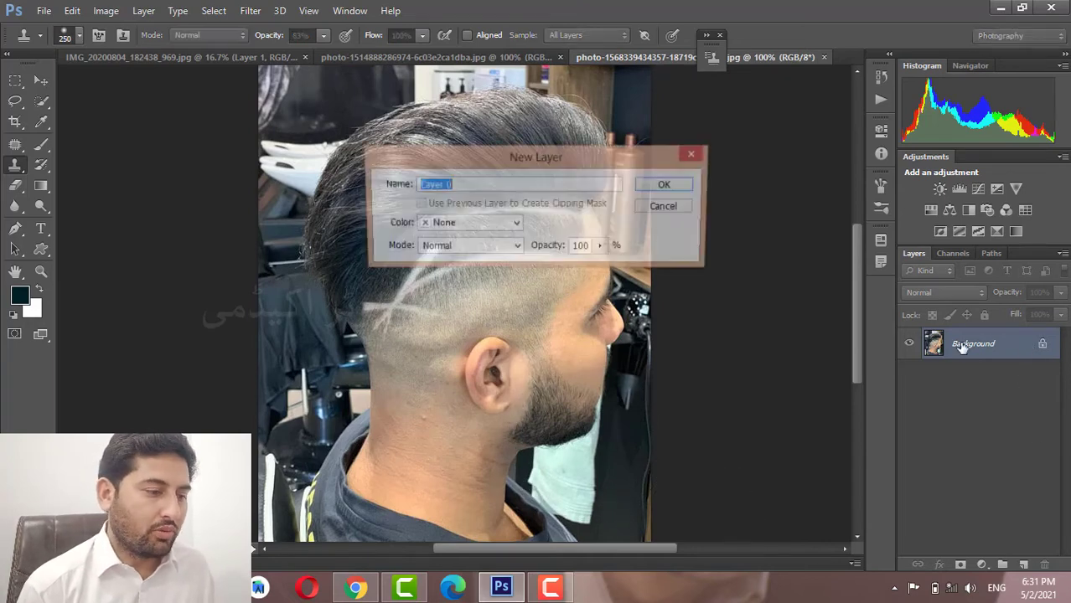
left_click(668, 186)
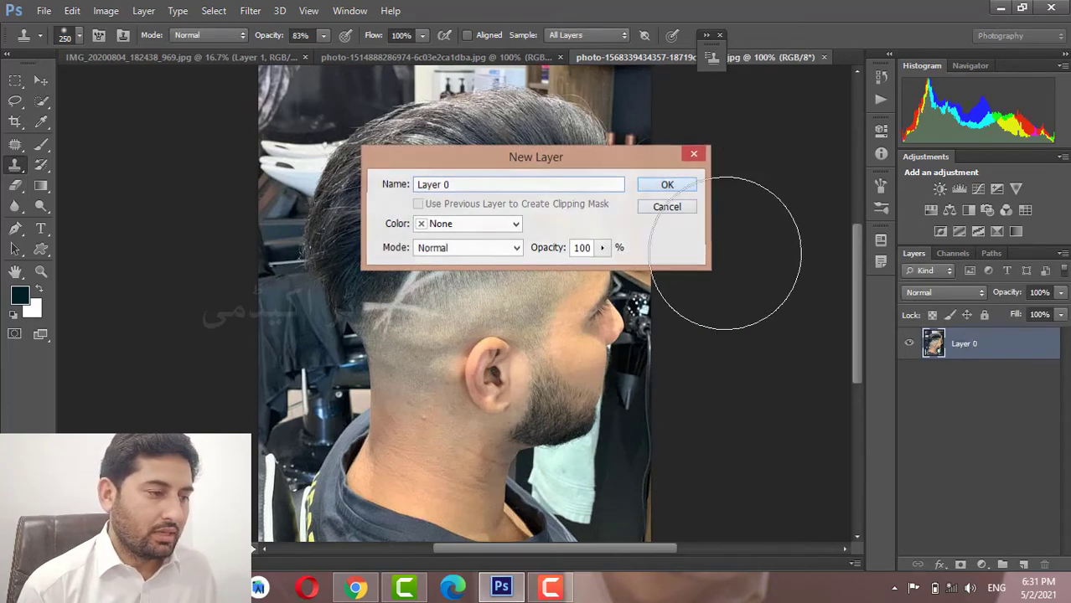
left_click(1024, 567)
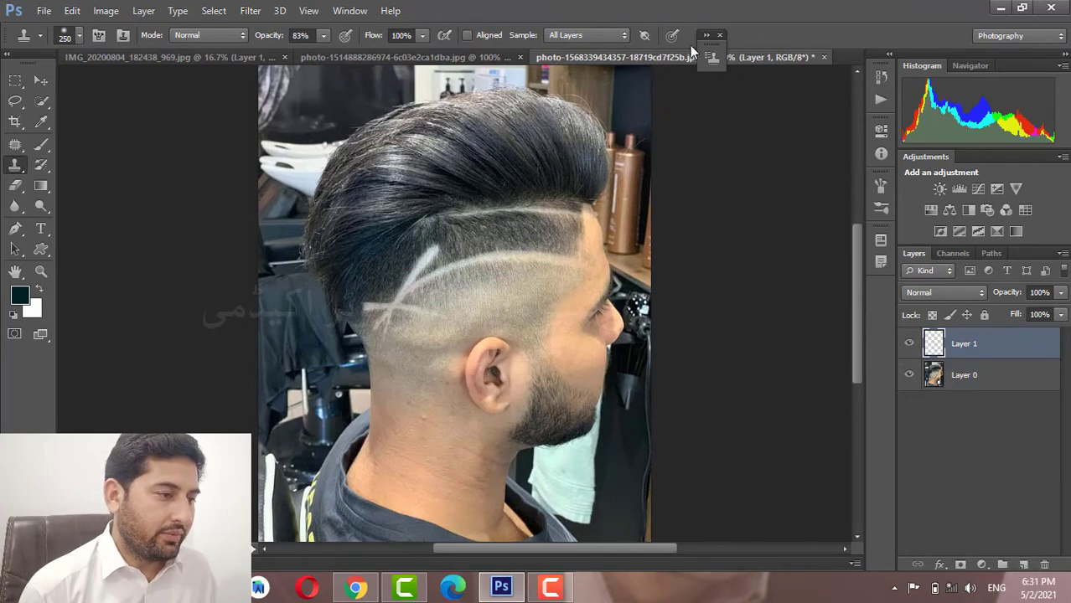
Open the Clone Source panel briefly, then collapse and close it.
left_click(710, 59)
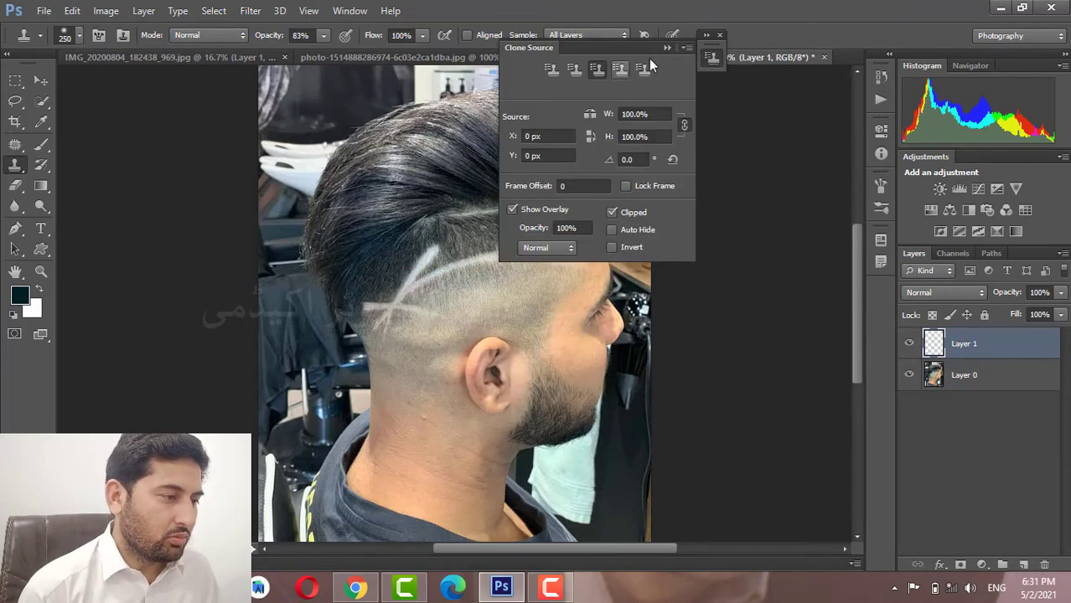
left_click(668, 48)
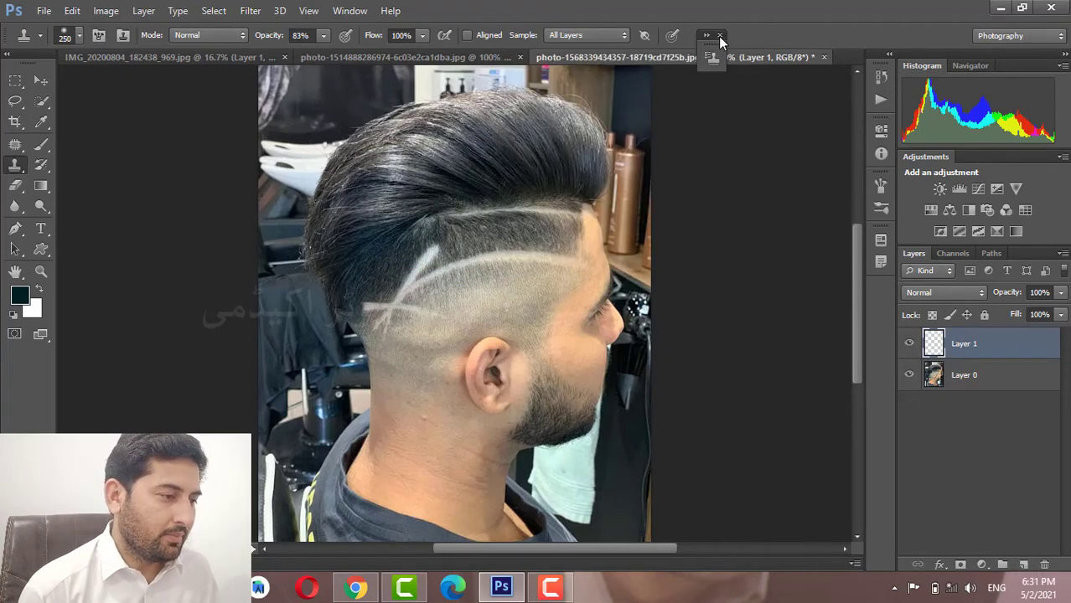
left_click(719, 35)
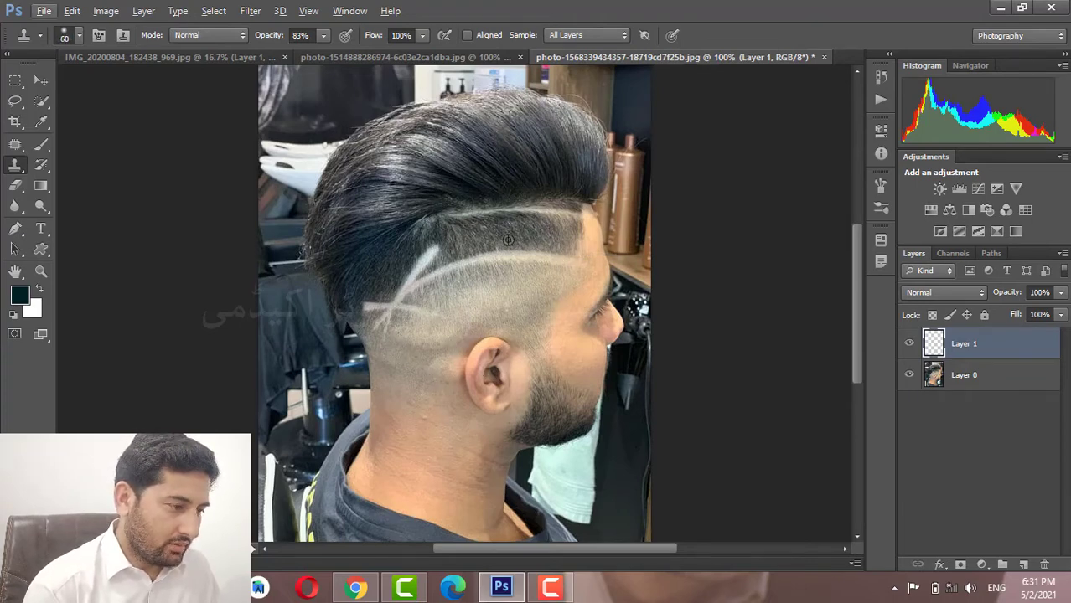
Cover the upper, diagonal and lower diagonal shaved lines with cloned hair.
scroll(508, 241, "up", 1, "alt")
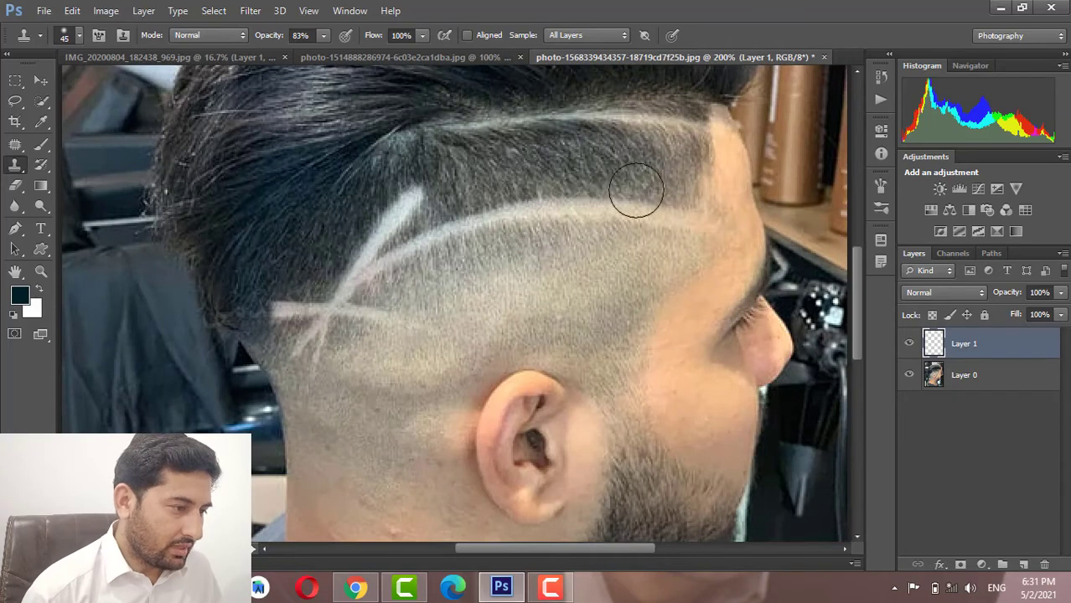
mouse_move(675, 201)
left_mouse_down()
mouse_move(488, 210)
mouse_move(387, 256)
mouse_move(364, 281)
left_mouse_up()
mouse_move(392, 190)
left_mouse_down()
mouse_move(402, 204)
mouse_move(353, 289)
mouse_move(361, 238)
left_mouse_up()
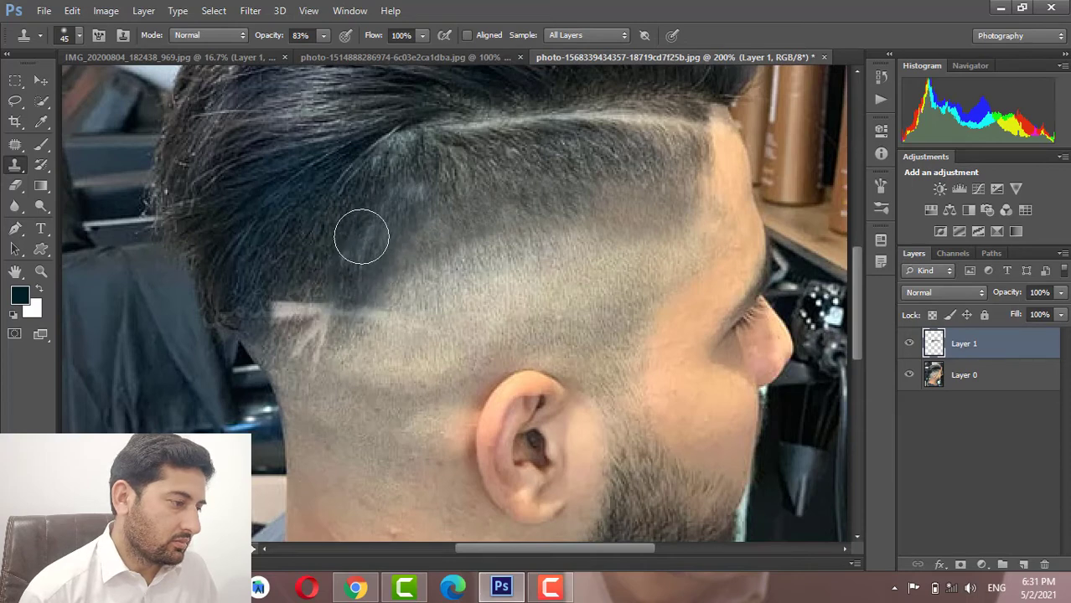
scroll(394, 230, "down", 2)
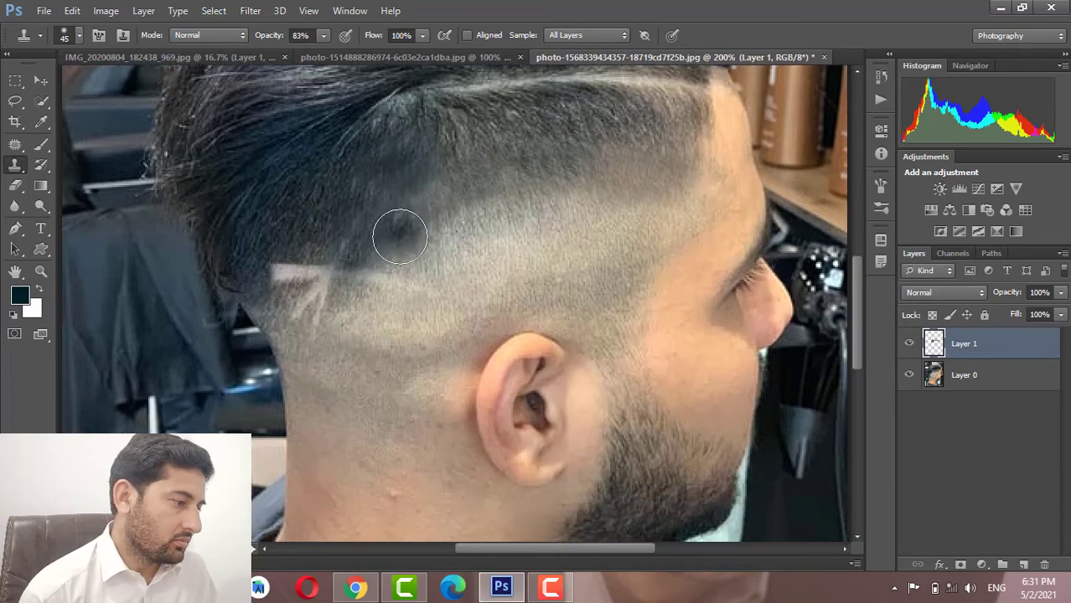
left_click(312, 244, "alt")
mouse_move(289, 268)
left_mouse_down()
mouse_move(282, 279)
mouse_move(282, 270)
mouse_move(337, 304)
mouse_move(284, 342)
mouse_move(299, 311)
mouse_move(397, 283)
mouse_move(497, 282)
left_mouse_up()
Undo a dark patch and cover the right end of the part line with hair.
scroll(502, 251, "up", 2)
scroll(505, 239, "up", 2)
scroll(587, 239, "up", 2)
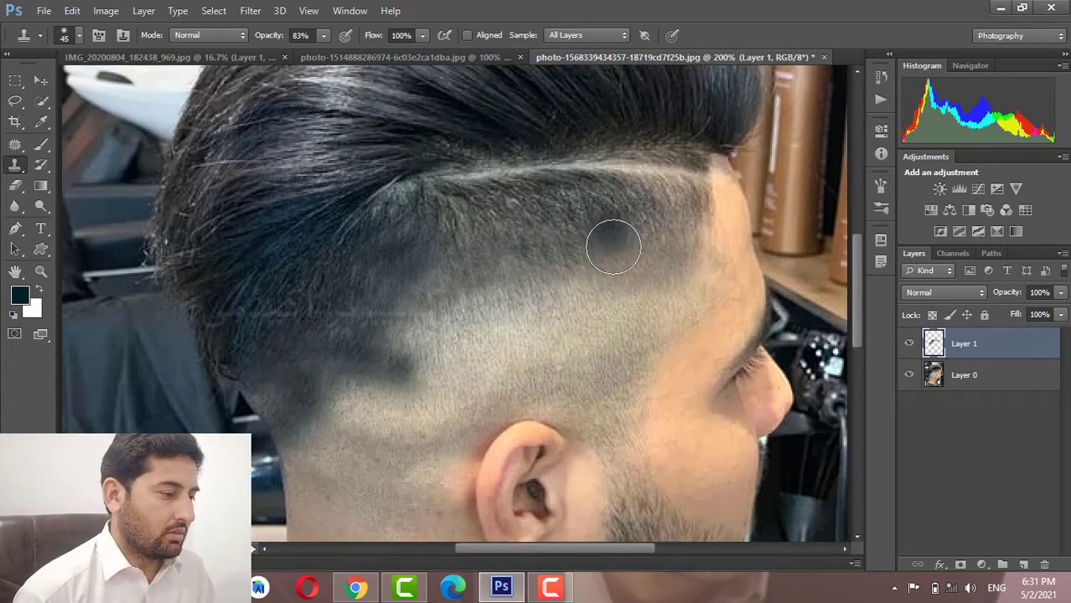
scroll(605, 235, "up", 2)
scroll(629, 231, "up", 2)
key("ctrl+alt+z")
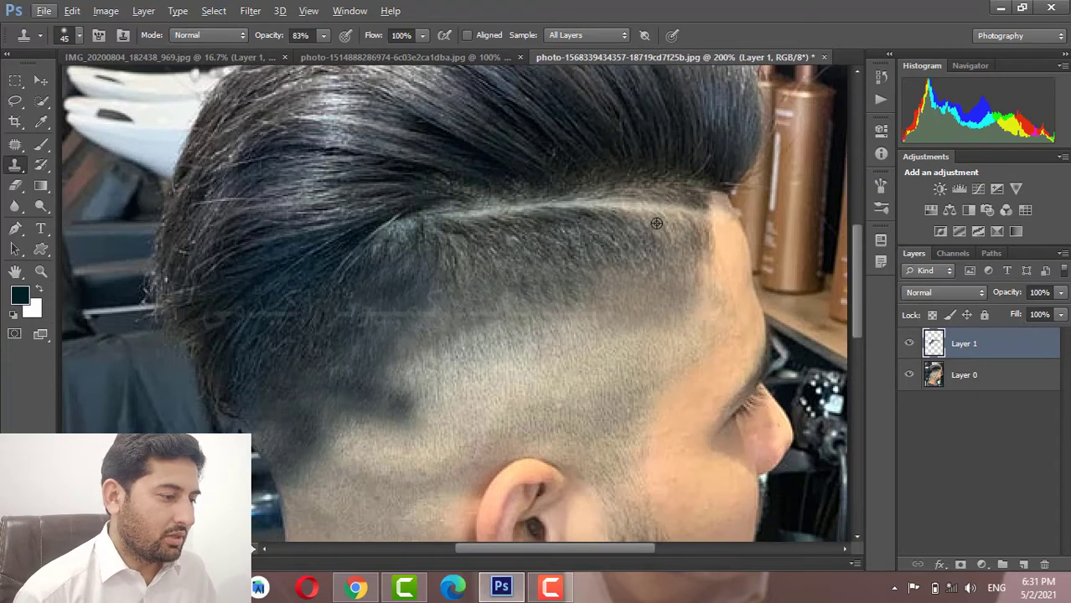
left_click(636, 228, "alt")
mouse_move(712, 208)
left_mouse_down()
mouse_move(531, 210)
mouse_move(485, 223)
left_mouse_up()
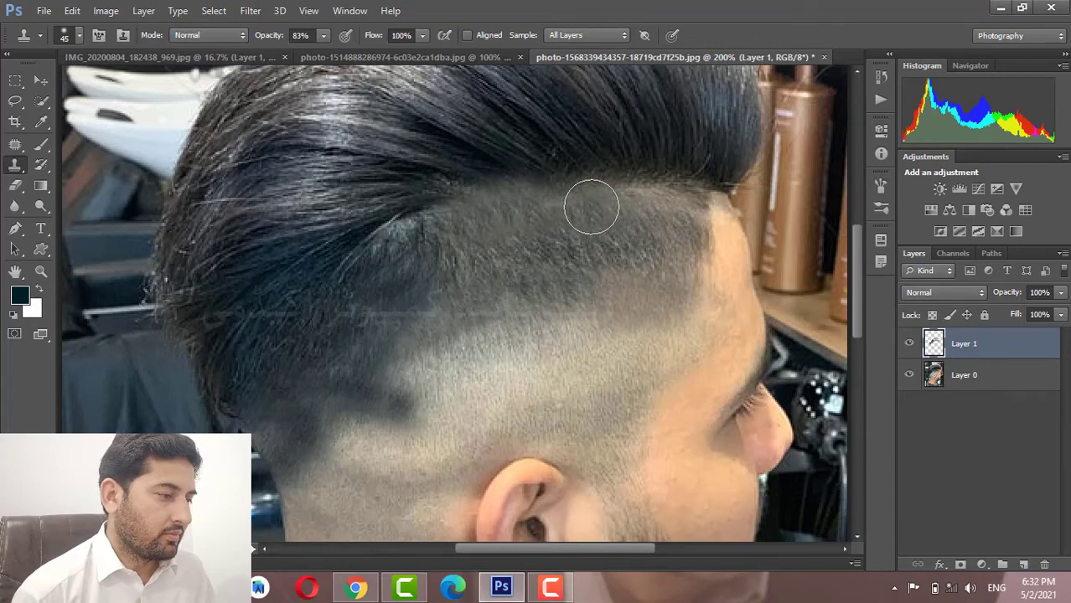
Resample hair and paint cloned hair from the temple down behind the ear.
scroll(567, 268, "down", 3)
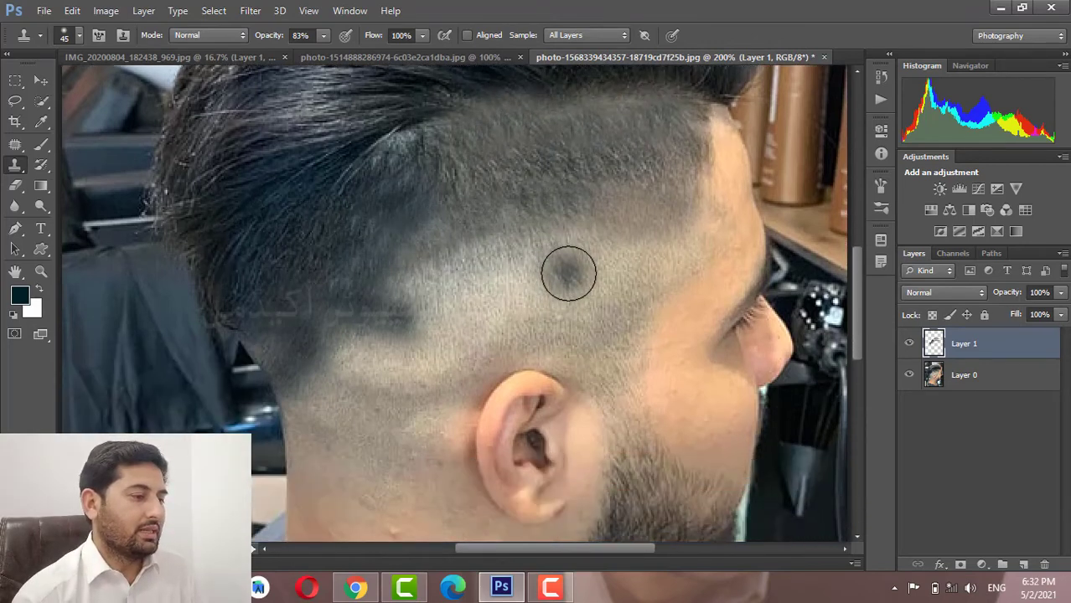
scroll(569, 273, "down", 1)
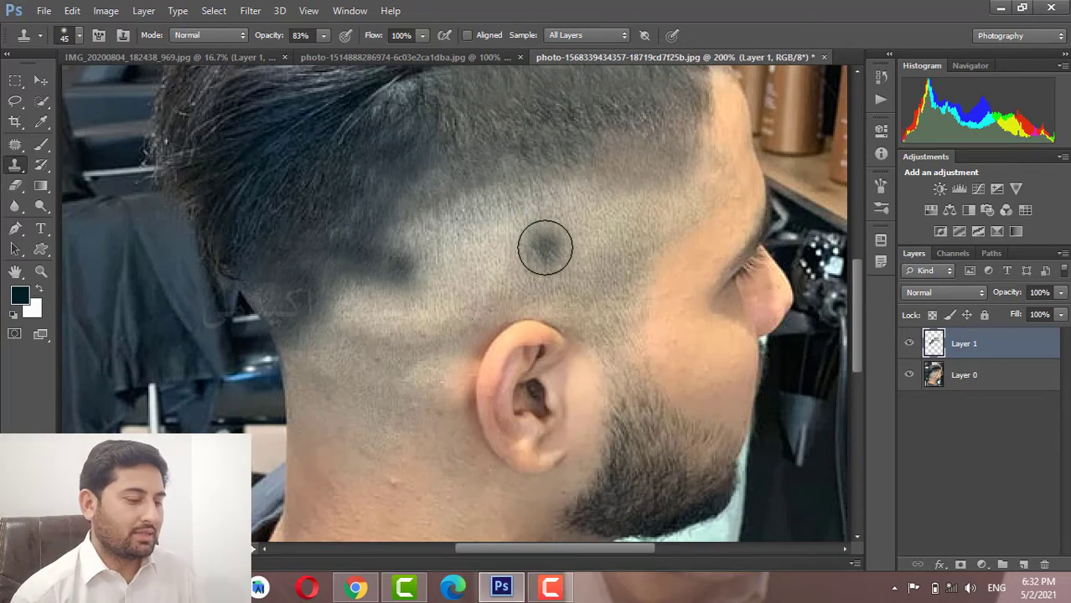
left_click(447, 148, "alt")
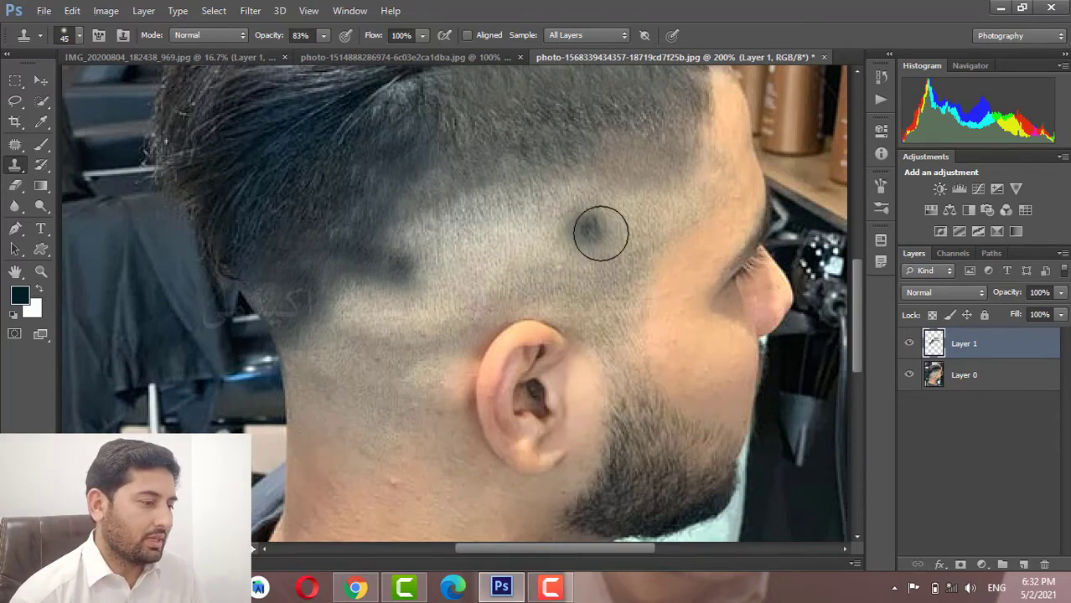
left_click_drag(601, 233, 630, 324)
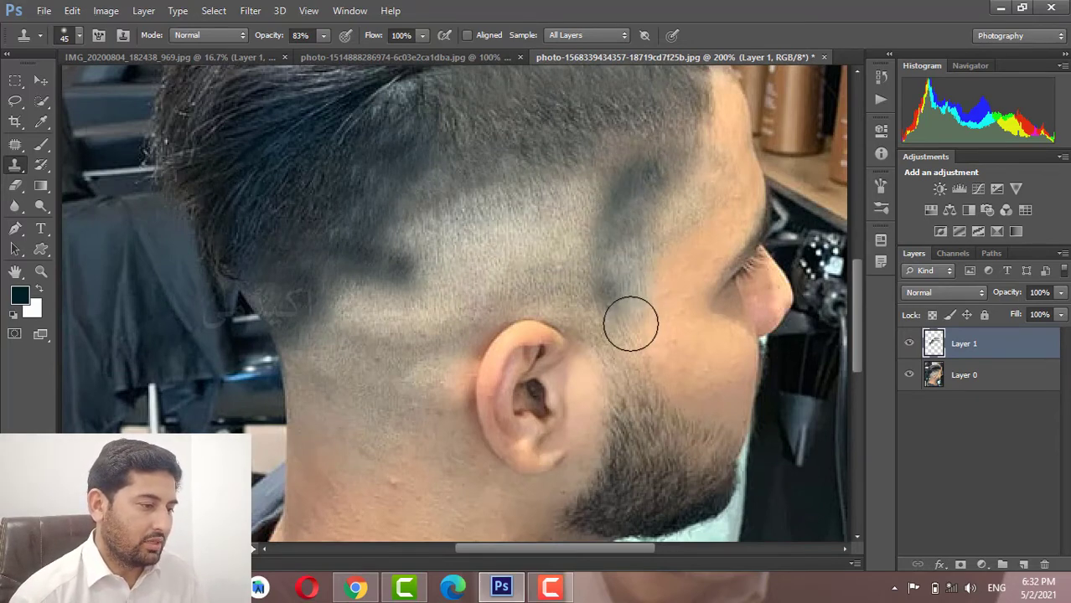
mouse_move(597, 239)
left_mouse_down()
mouse_move(620, 381)
mouse_move(603, 309)
mouse_move(639, 239)
mouse_move(688, 185)
mouse_move(631, 179)
mouse_move(566, 223)
mouse_move(544, 266)
mouse_move(561, 199)
mouse_move(512, 196)
mouse_move(424, 306)
mouse_move(396, 296)
mouse_move(445, 180)
mouse_move(320, 364)
mouse_move(285, 331)
mouse_move(359, 378)
mouse_move(415, 385)
mouse_move(446, 321)
mouse_move(452, 361)
mouse_move(550, 287)
mouse_move(541, 299)
mouse_move(531, 292)
mouse_move(563, 261)
mouse_move(559, 188)
mouse_move(480, 222)
mouse_move(500, 239)
mouse_move(406, 232)
left_mouse_up()
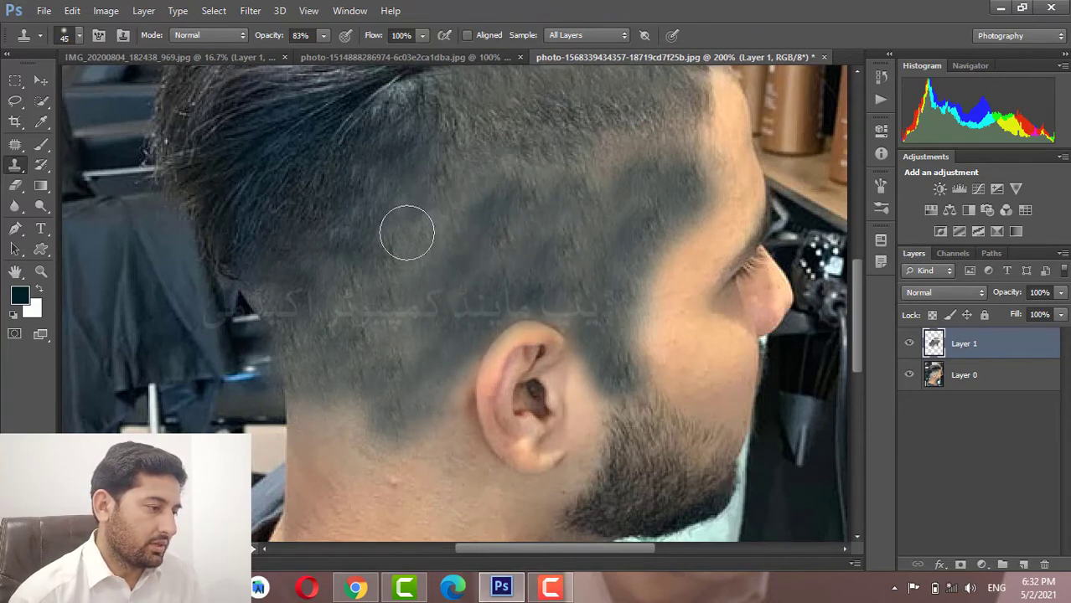
Even out lighter hair patches below the ear and on the side with cloned texture.
mouse_move(397, 334)
left_mouse_down()
mouse_move(382, 373)
mouse_move(422, 343)
mouse_move(364, 306)
mouse_move(342, 303)
mouse_move(303, 331)
mouse_move(398, 375)
mouse_move(445, 347)
mouse_move(407, 409)
mouse_move(373, 382)
mouse_move(304, 358)
mouse_move(307, 304)
mouse_move(382, 241)
left_mouse_up()
scroll(386, 369, "down", 3)
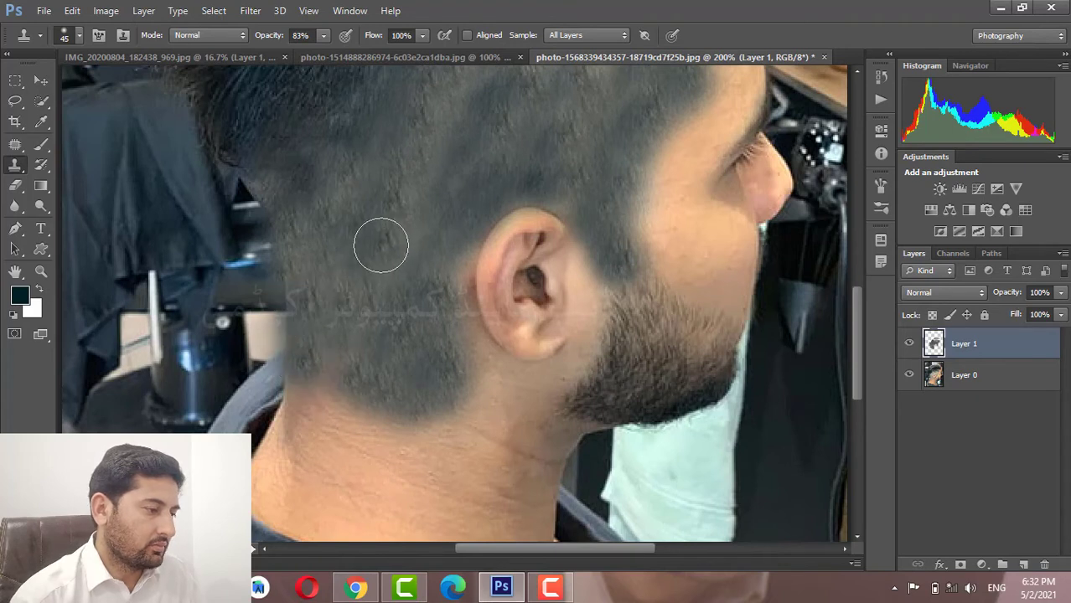
scroll(390, 268, "up", 1)
scroll(407, 137, "up", 2)
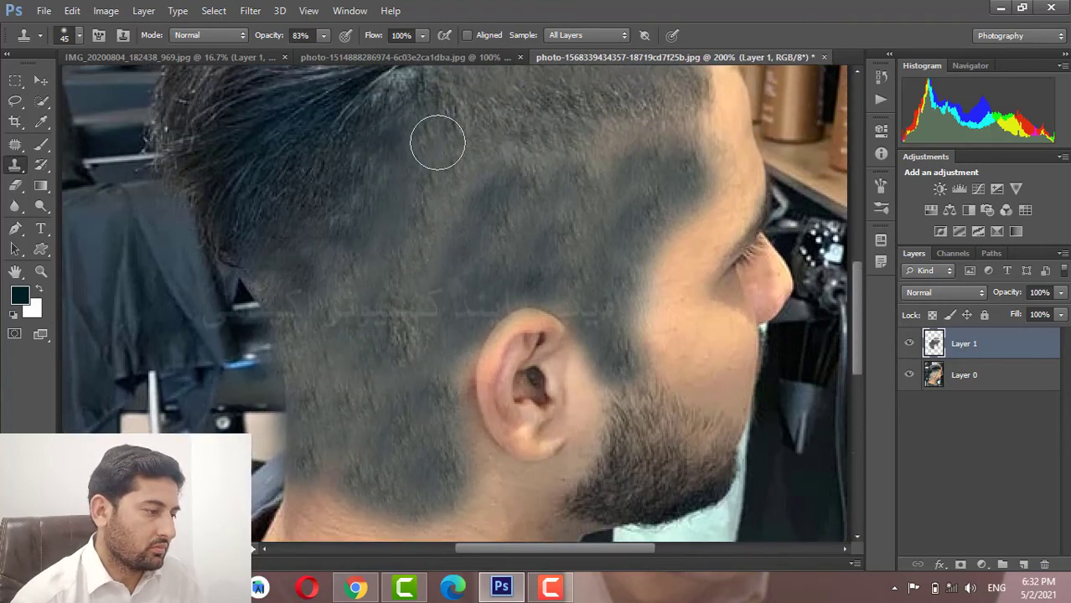
left_click_drag(436, 159, 428, 281)
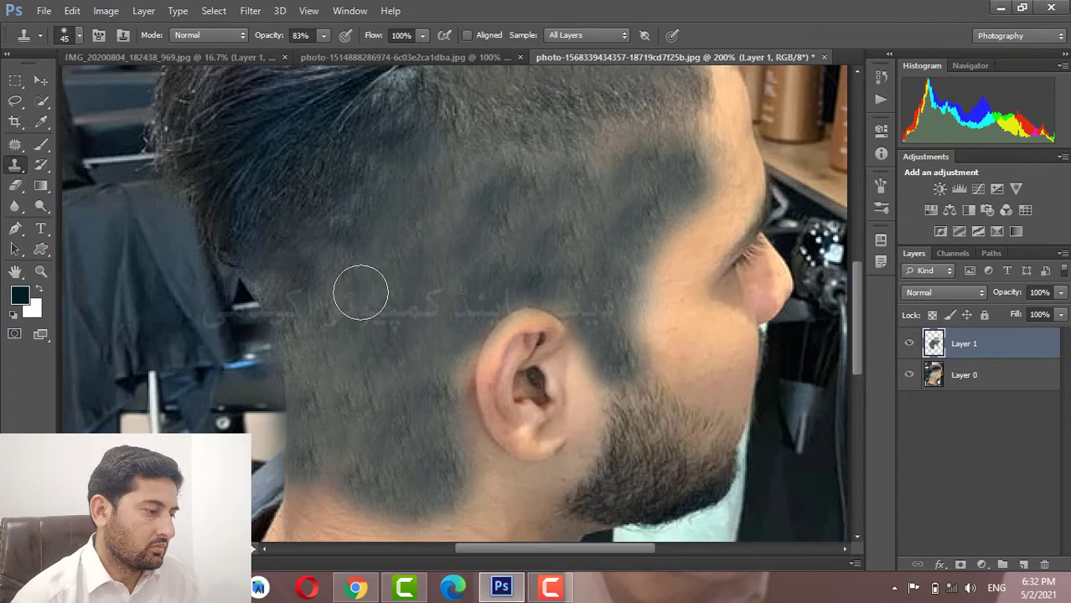
scroll(541, 248, "up", 3)
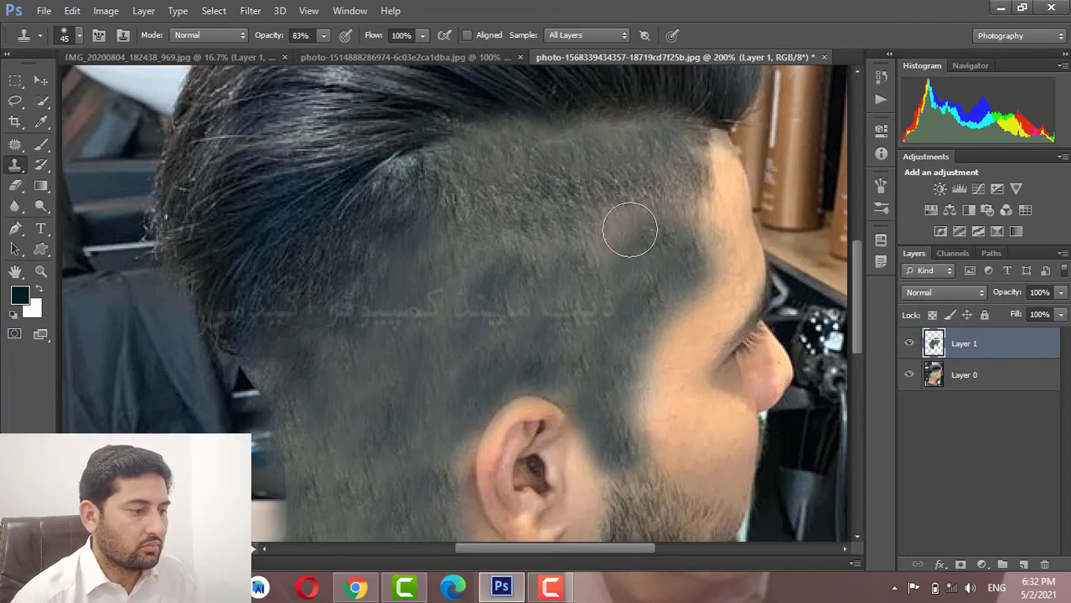
mouse_move(630, 230)
left_mouse_down()
mouse_move(595, 239)
mouse_move(601, 280)
left_mouse_up()
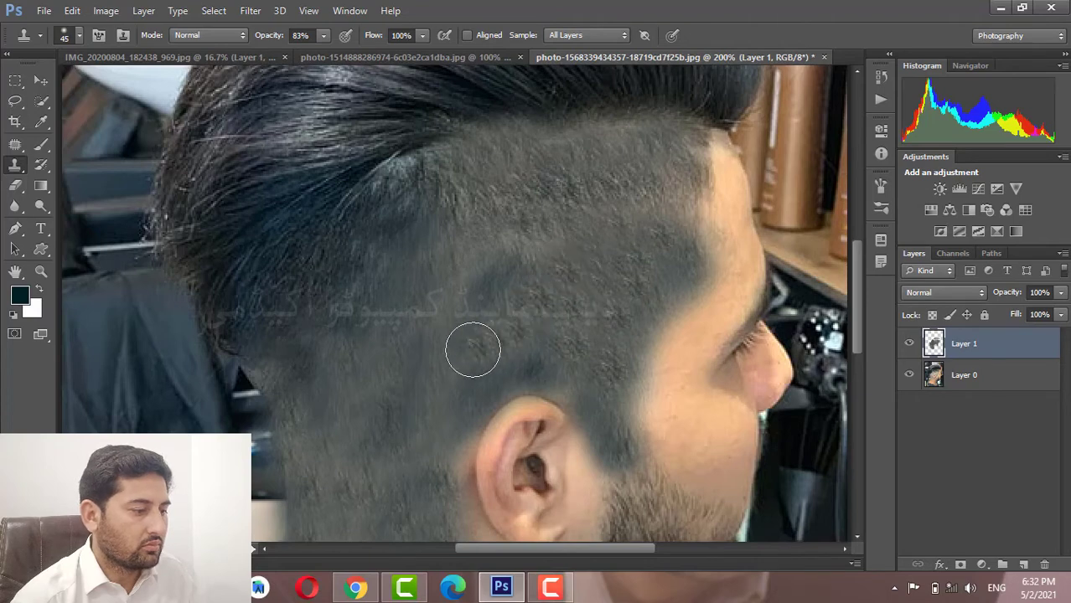
left_click_drag(472, 349, 475, 292)
scroll(472, 299, "down", 2)
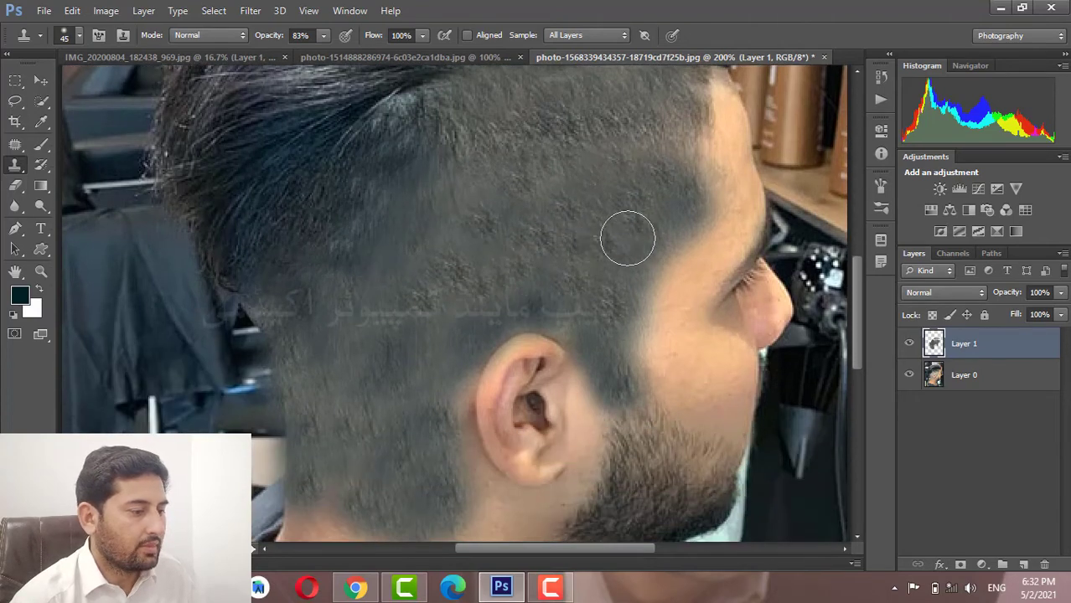
At 300% zoom, extend cloned hair down the sideburn and hairline edge with a 20 px brush.
mouse_move(635, 293)
left_mouse_down()
mouse_move(631, 306)
mouse_move(676, 180)
left_mouse_up()
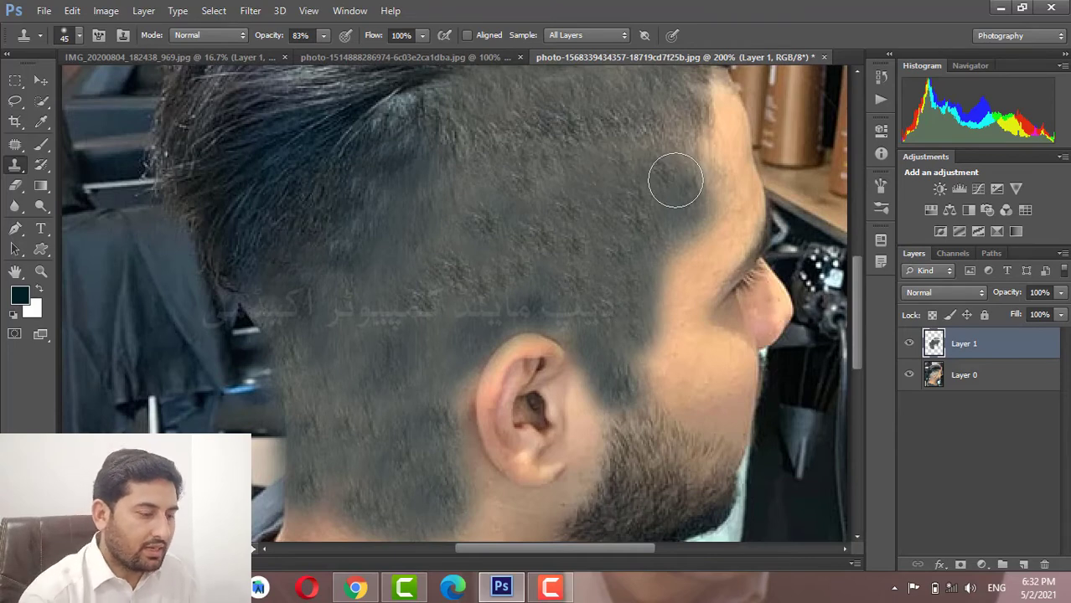
key("ctrl+plus")
left_click_drag(703, 248, 718, 359)
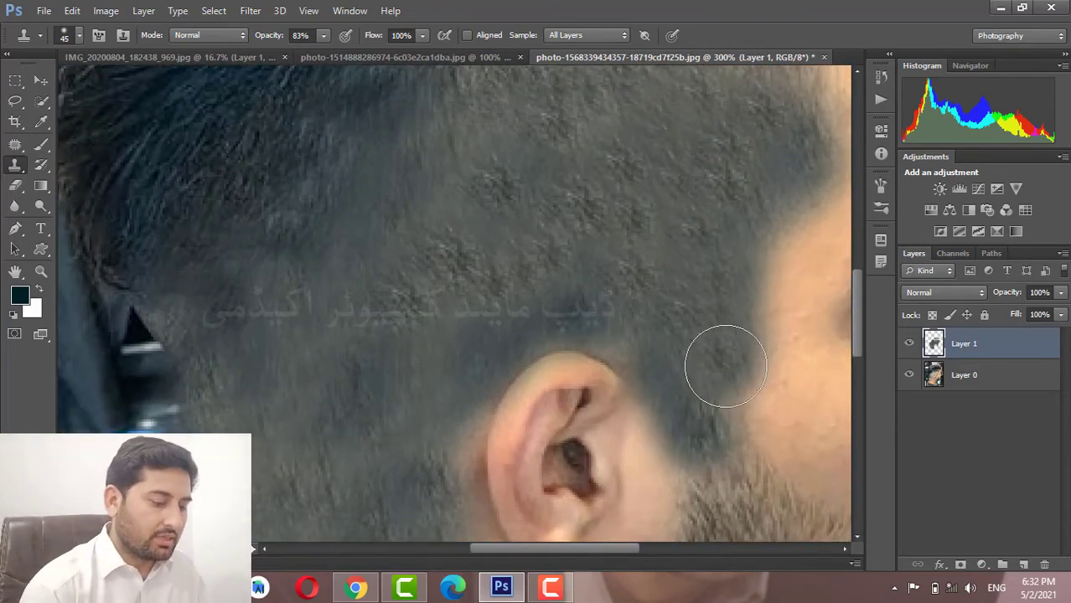
left_click_drag(746, 259, 761, 242)
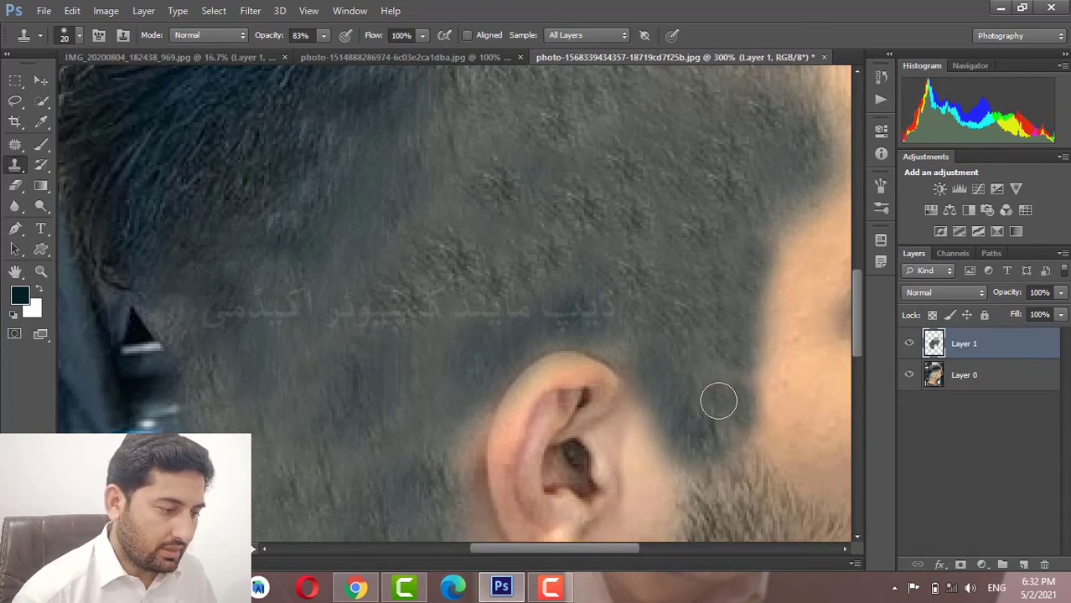
scroll(718, 403, "down", 3)
scroll(677, 377, "down", 2)
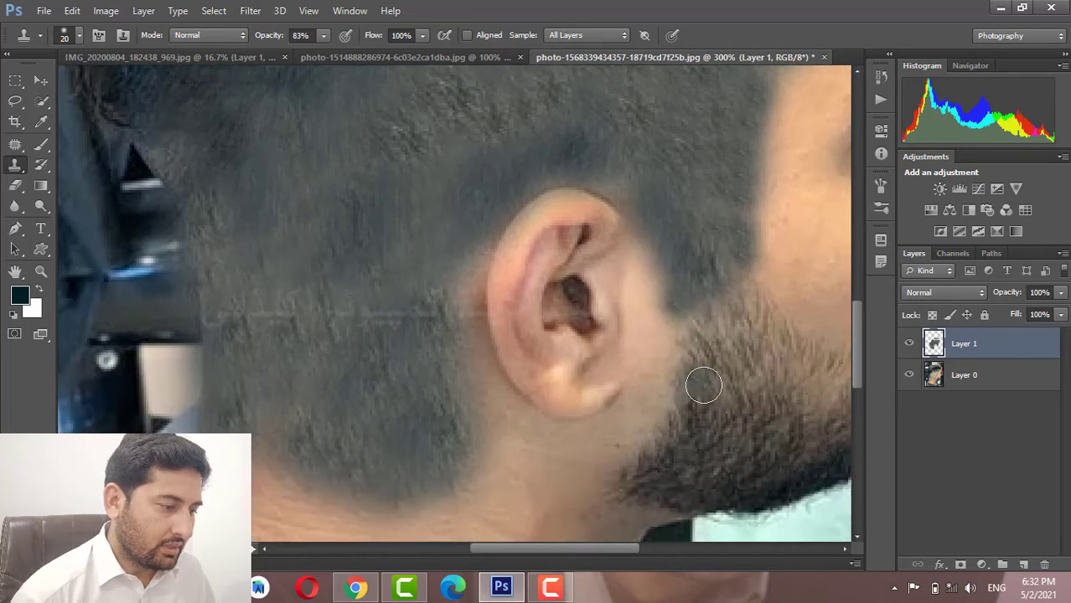
scroll(706, 382, "down", 1)
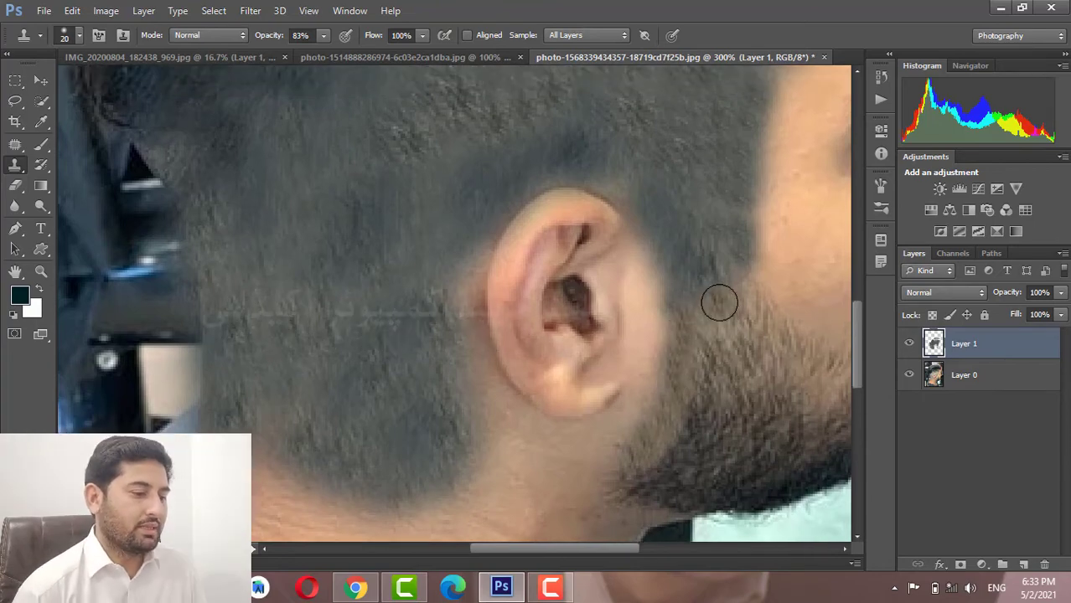
Zoom out to 50% and hide Layer 1 to reveal the original white shaved lines.
scroll(714, 303, "down", 2)
scroll(719, 304, "down", 3)
scroll(719, 303, "down", 1)
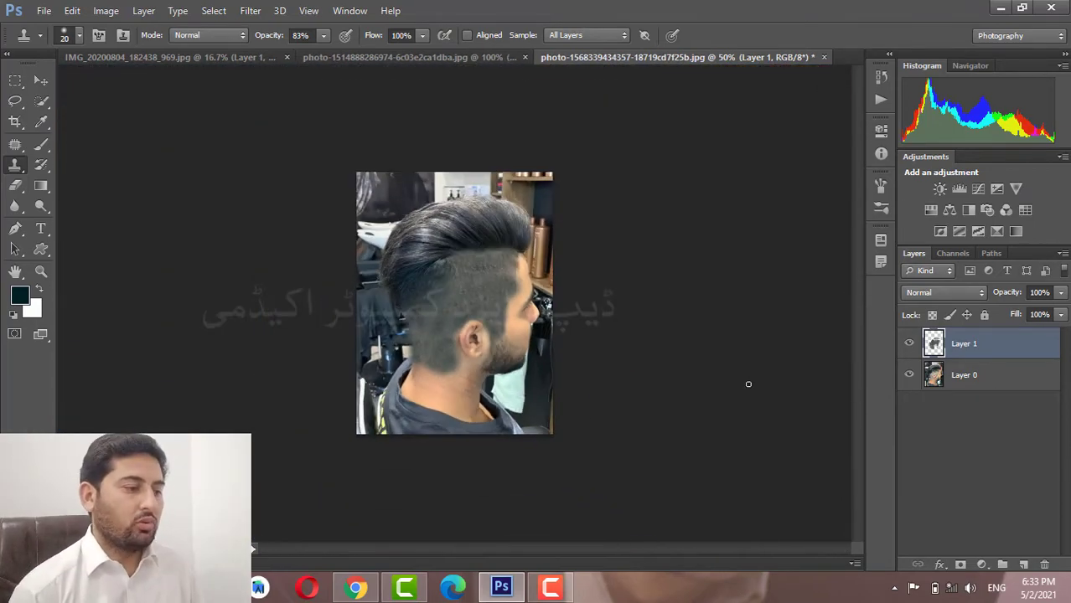
left_click(909, 346)
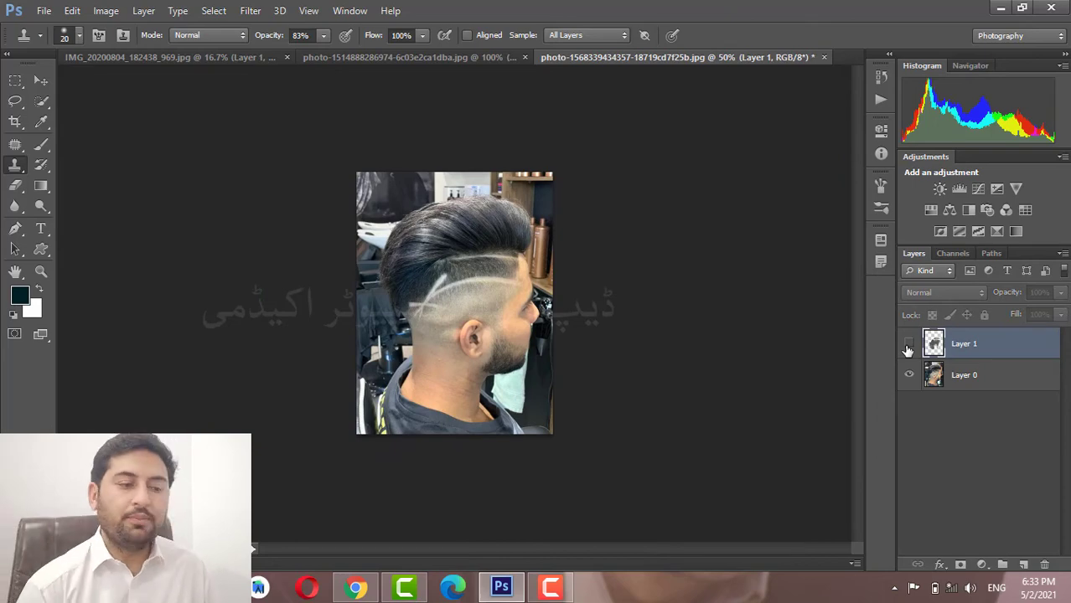